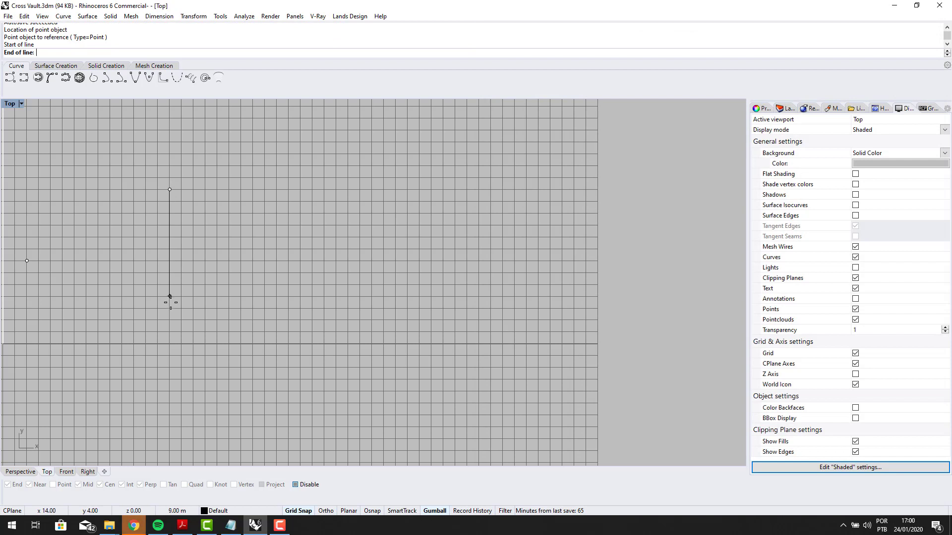
Step: Finish the first vertical line at (14, 4) and set the second Line parameter to a new line from (19, 13) to (19, 4)
click(169, 296)
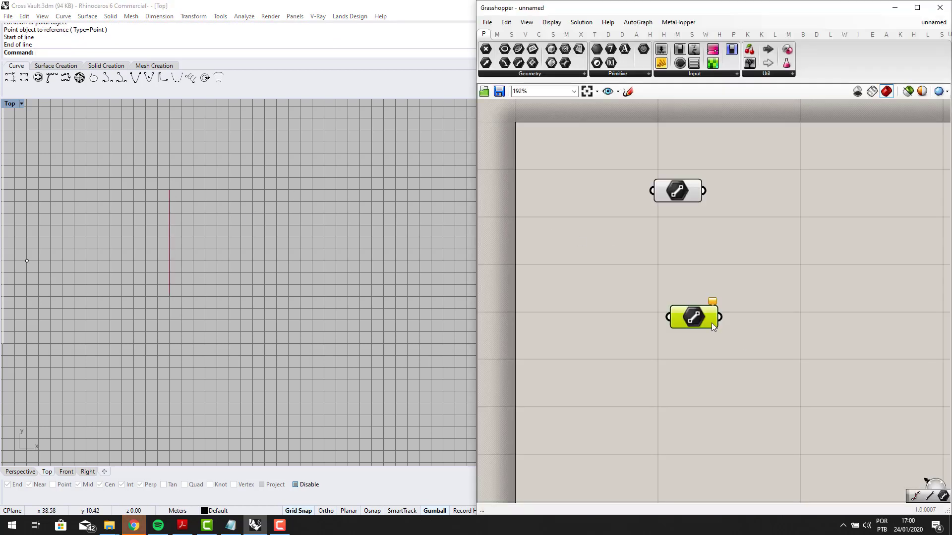
right_click(695, 314)
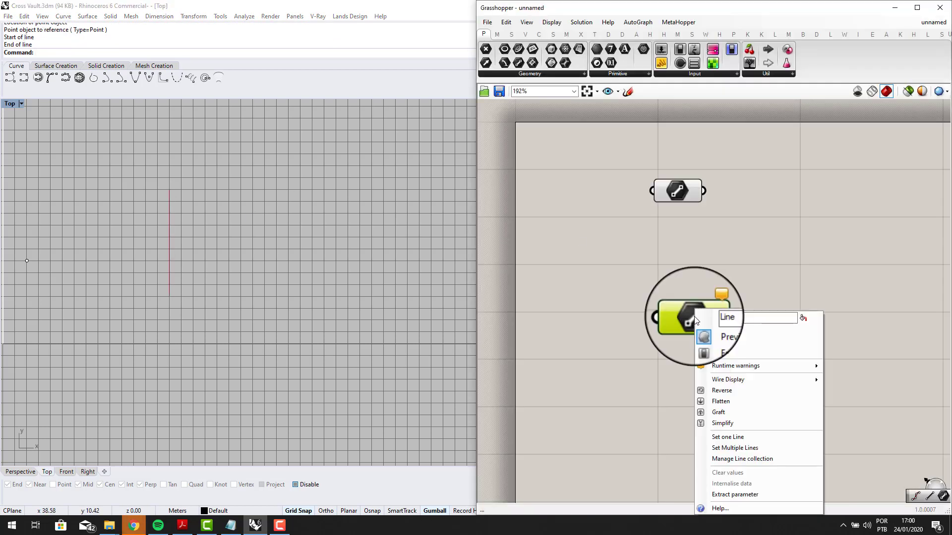
click(733, 437)
click(229, 193)
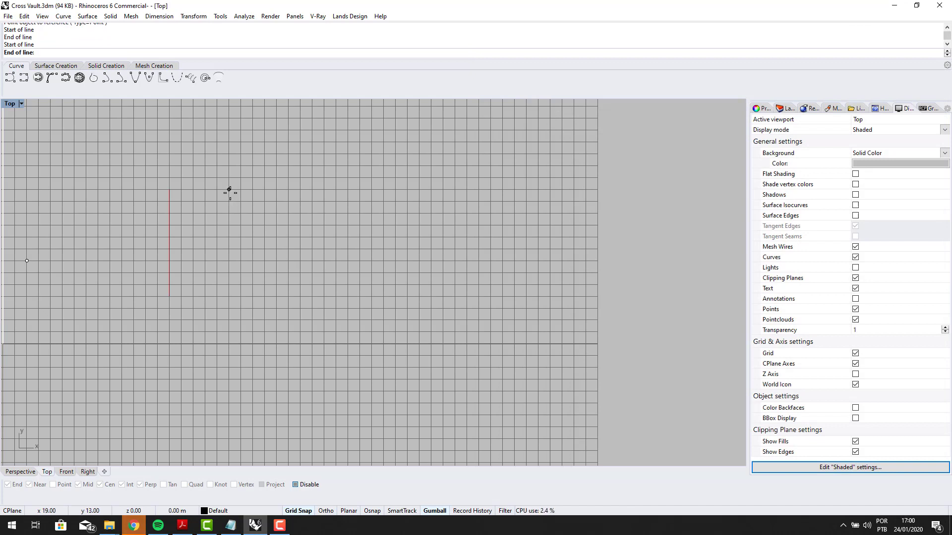
click(229, 297)
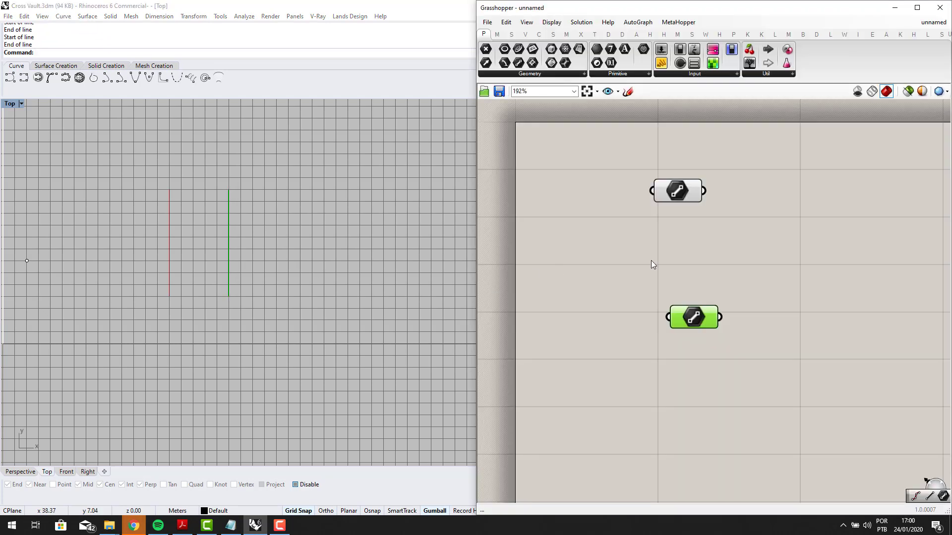
Step: Bring the second Line parameter closer beneath the first and place two Divide Curve components beside them
right_drag(808, 275, 679, 276)
click(696, 273)
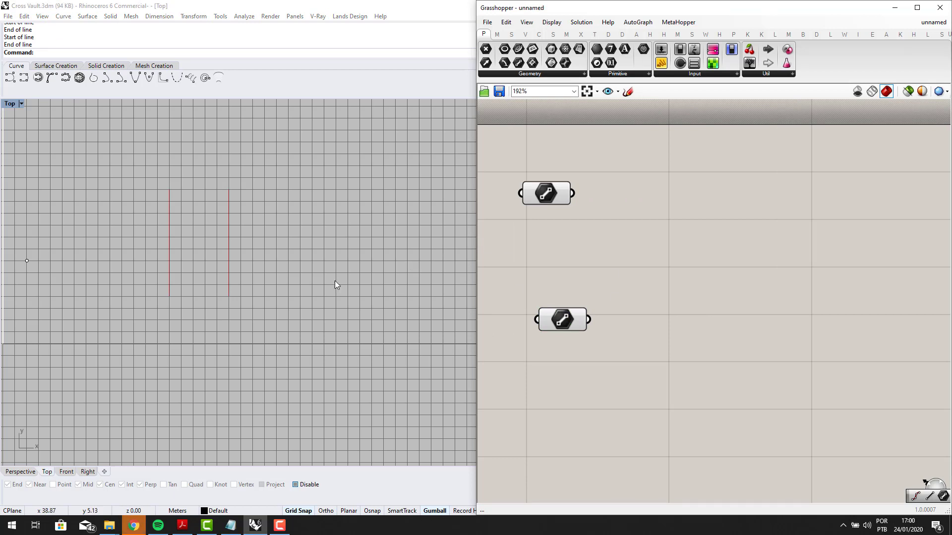
scroll(191, 252, up, 2)
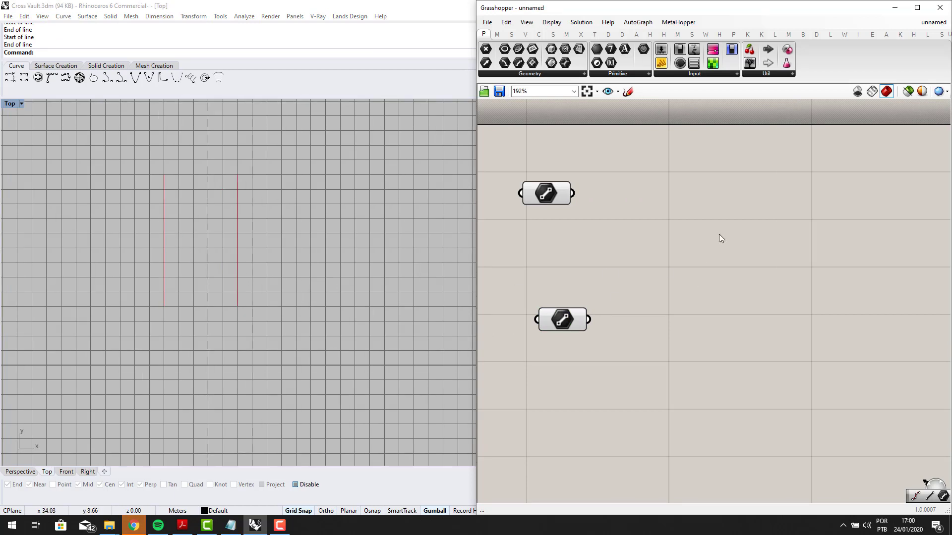
drag(557, 326, 537, 289)
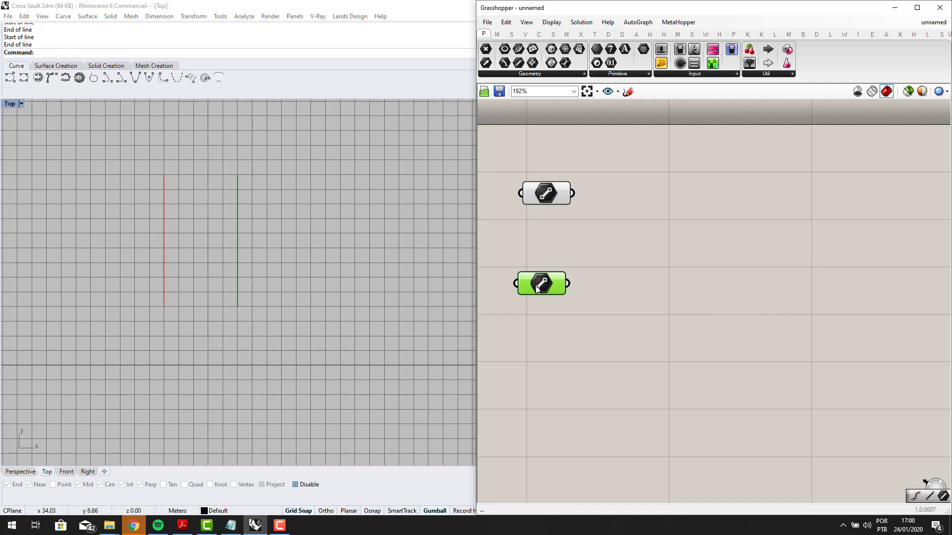
double_click(676, 240)
text(divi)
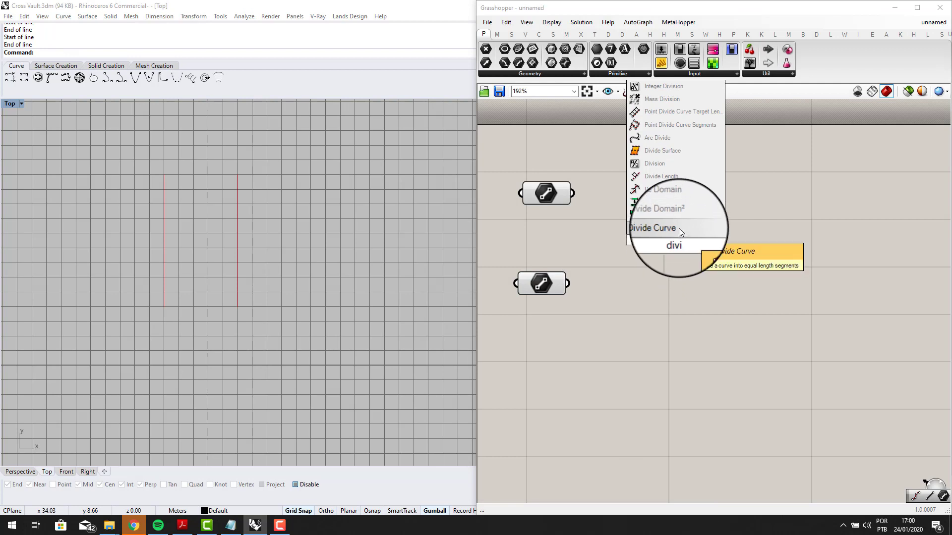
click(679, 228)
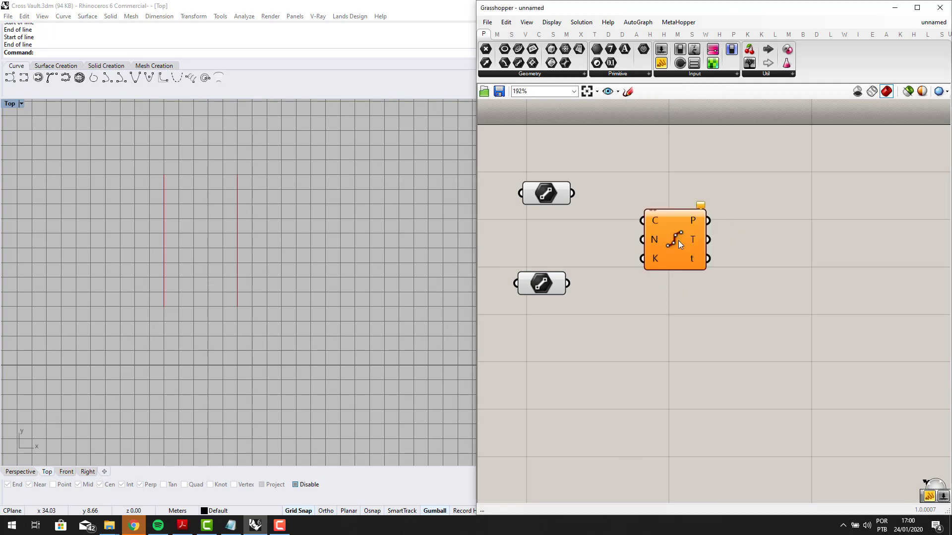
drag(678, 240, 645, 343)
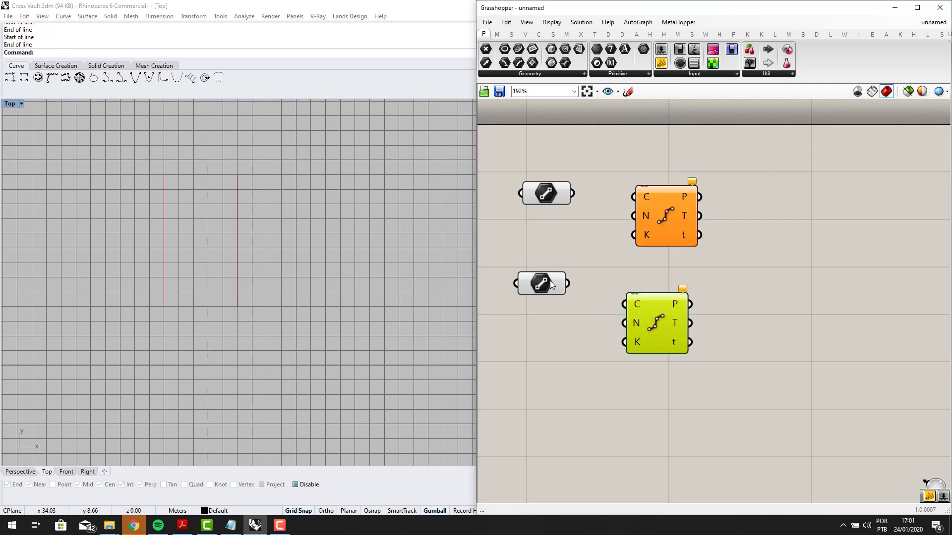
Step: Connect each Line parameter to the curve input of its own Divide Curve component
drag(598, 293, 652, 301)
drag(654, 215, 651, 205)
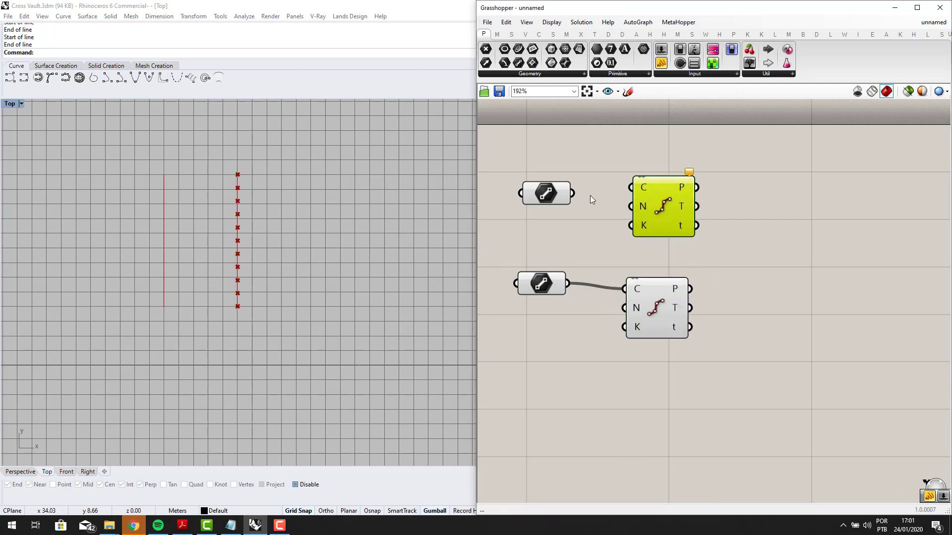
drag(575, 194, 631, 188)
scroll(728, 241, down, 1)
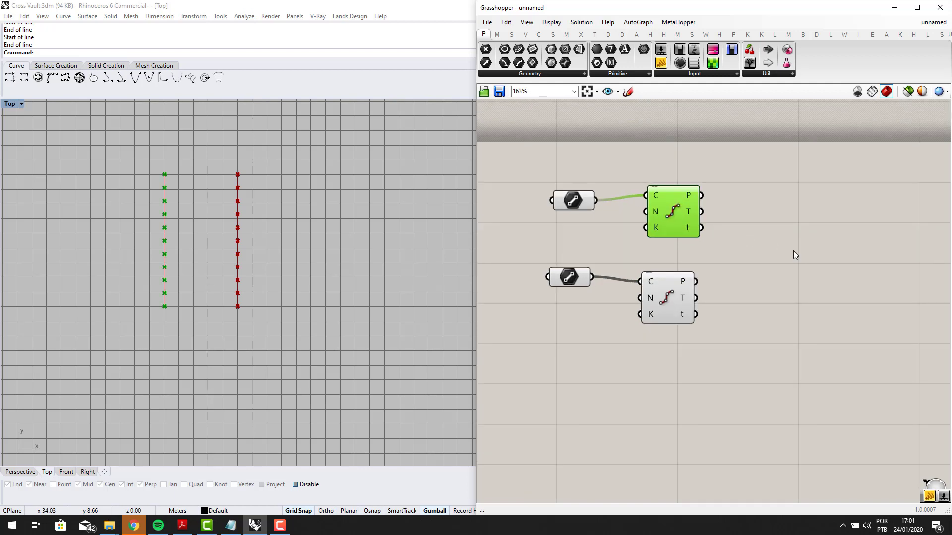
Step: Add a Panel beside the upper Divide Curve component
scroll(766, 249, up, 1)
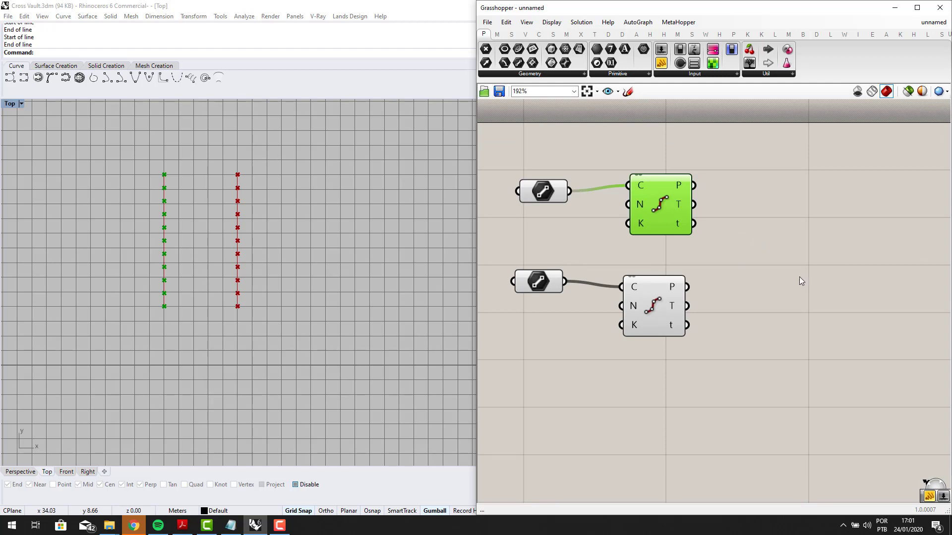
double_click(798, 289)
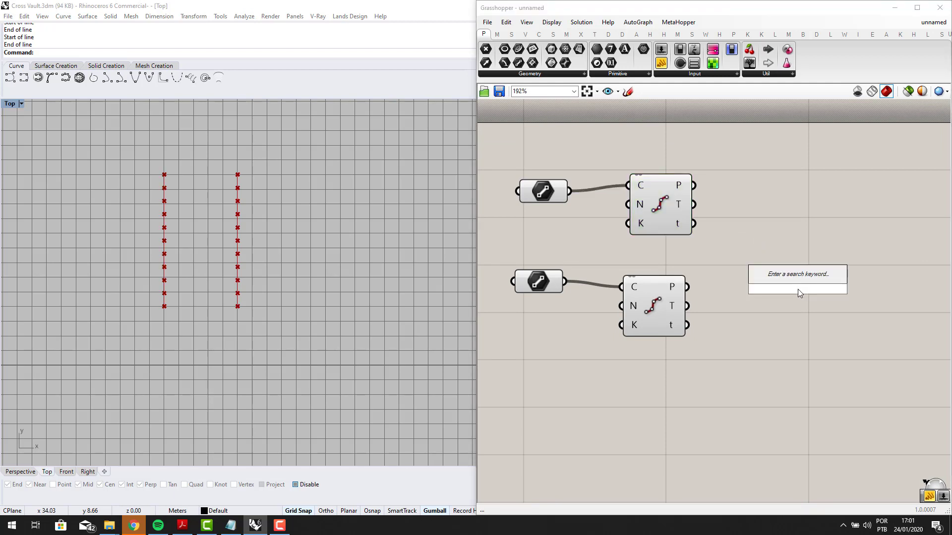
text(panel)
click(799, 268)
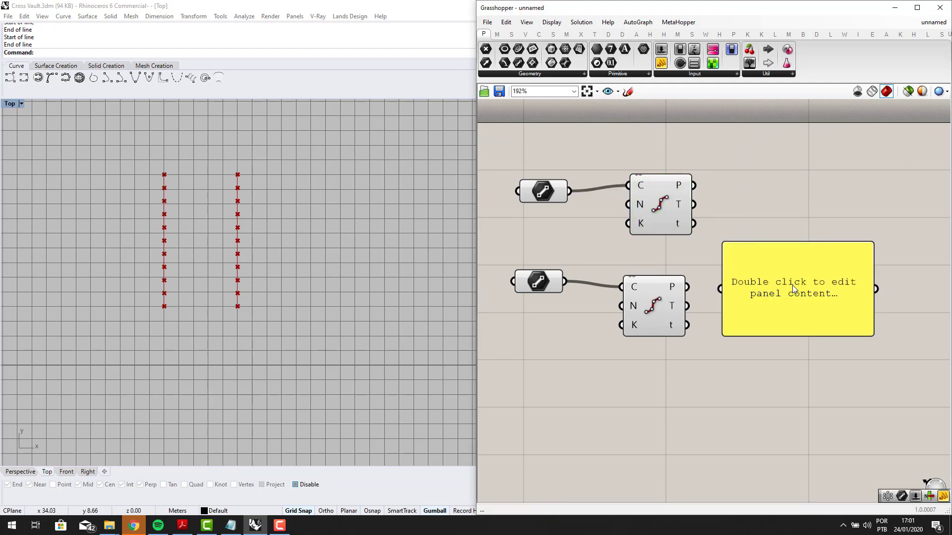
drag(793, 286, 832, 217)
right_drag(780, 227, 657, 275)
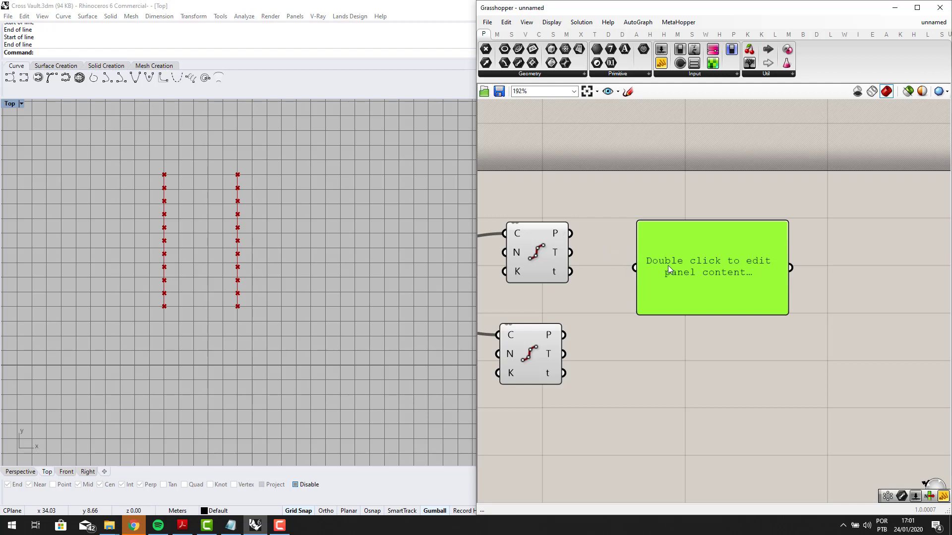
Step: Add a second Panel beside the lower Divide Curve component and arrange both panels one above the other
double_click(652, 379)
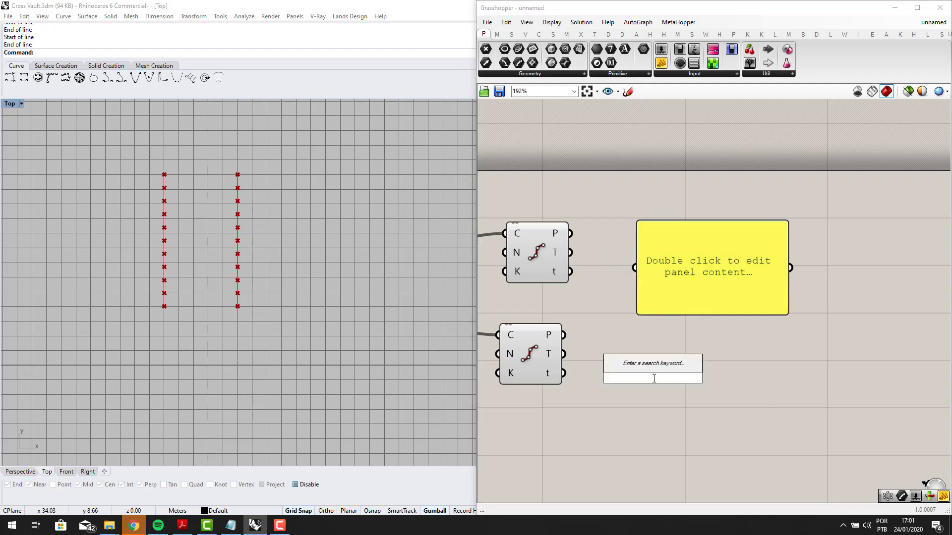
text(panel)
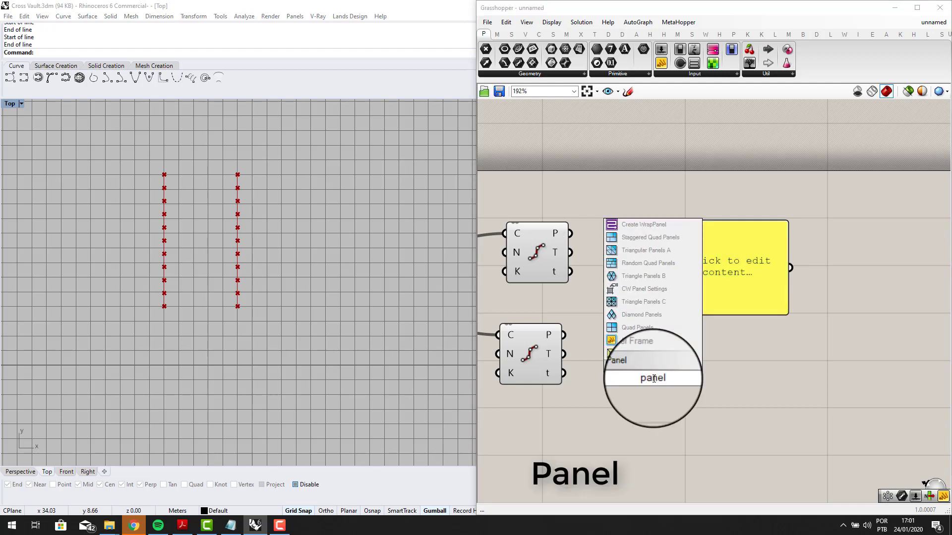
click(659, 365)
click(676, 280)
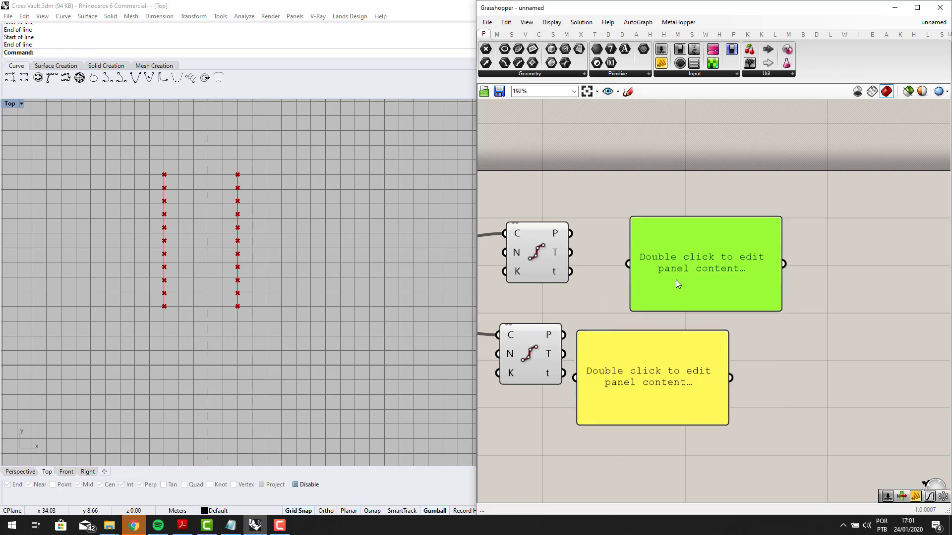
drag(676, 283, 661, 271)
drag(654, 377, 686, 368)
Step: Connect the points output of each Divide Curve component to its own Panel
drag(550, 336, 609, 369)
drag(655, 367, 712, 380)
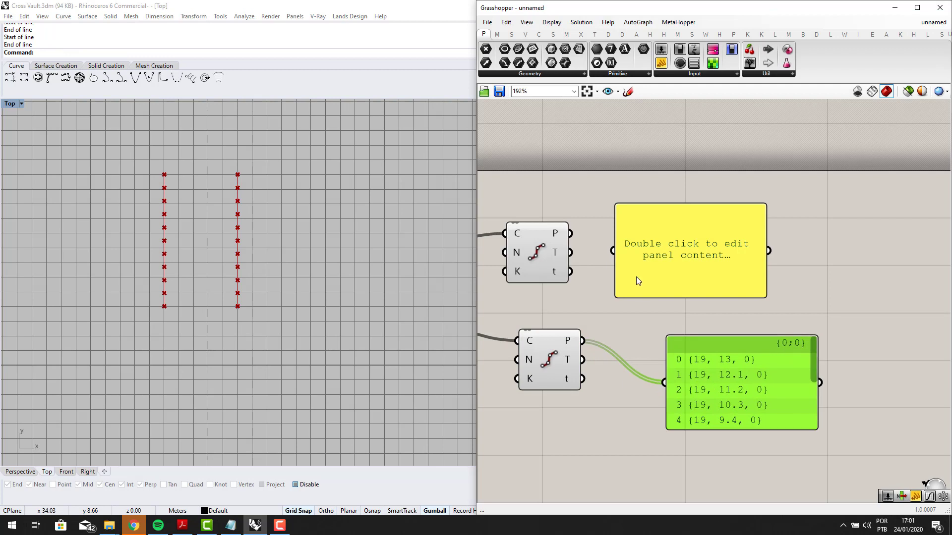
drag(613, 250, 570, 234)
scroll(667, 210, down, 2)
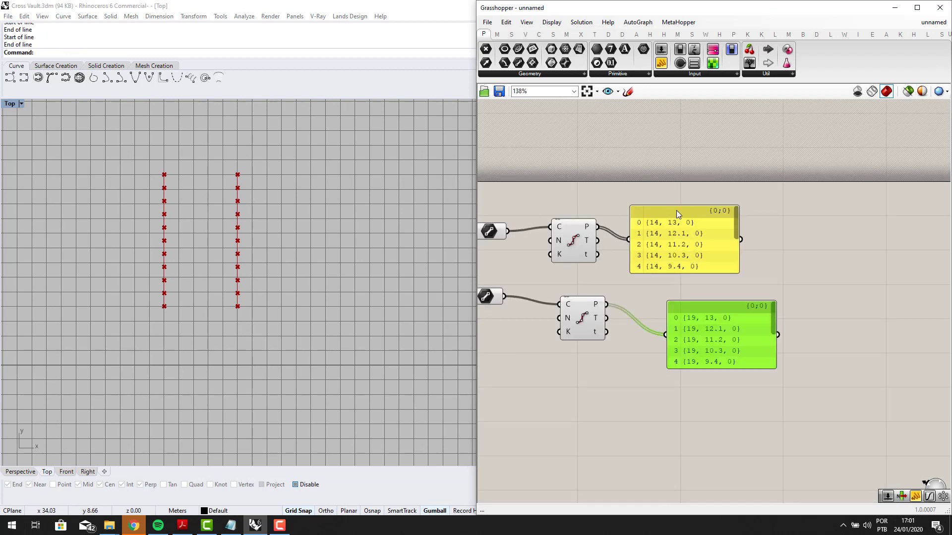
Step: Set the two point panels side by side and enlarge both to show their full lists of points
drag(765, 332, 853, 240)
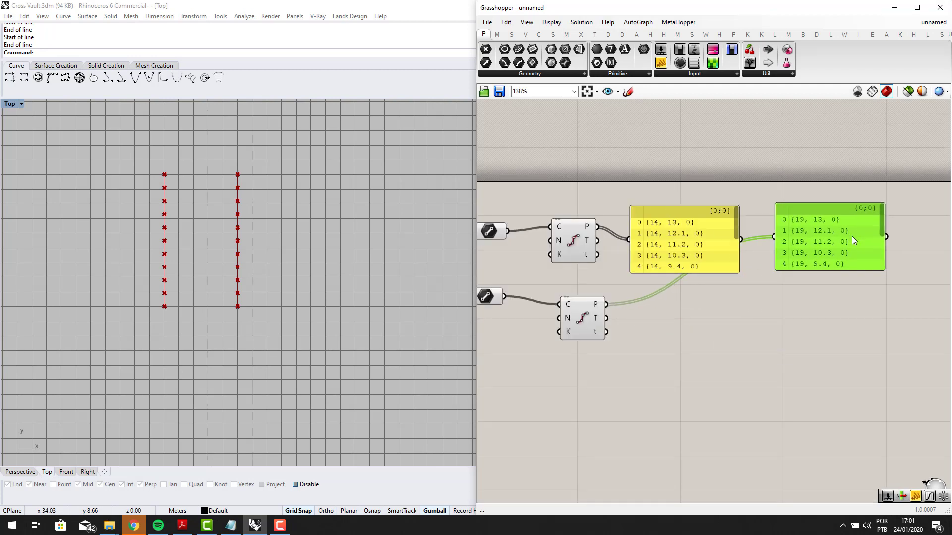
drag(689, 274, 699, 393)
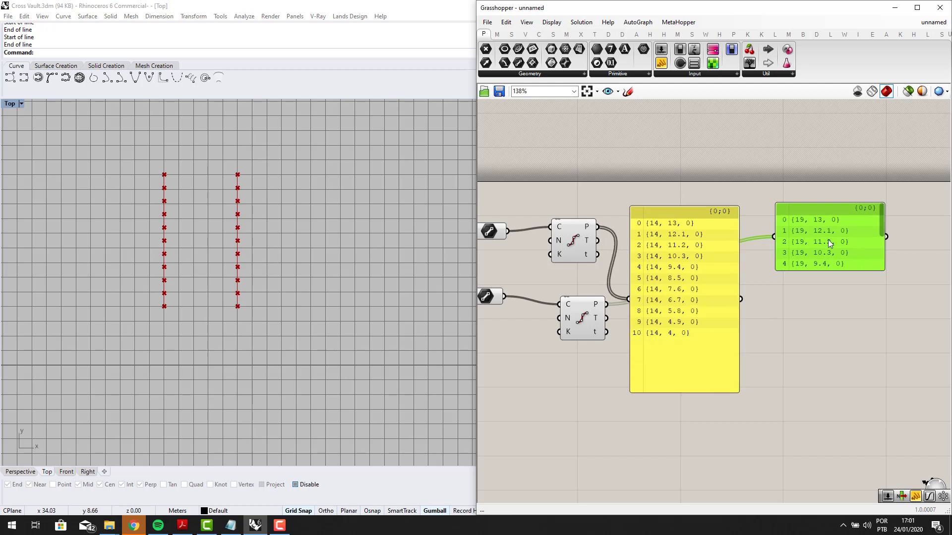
drag(825, 271, 830, 422)
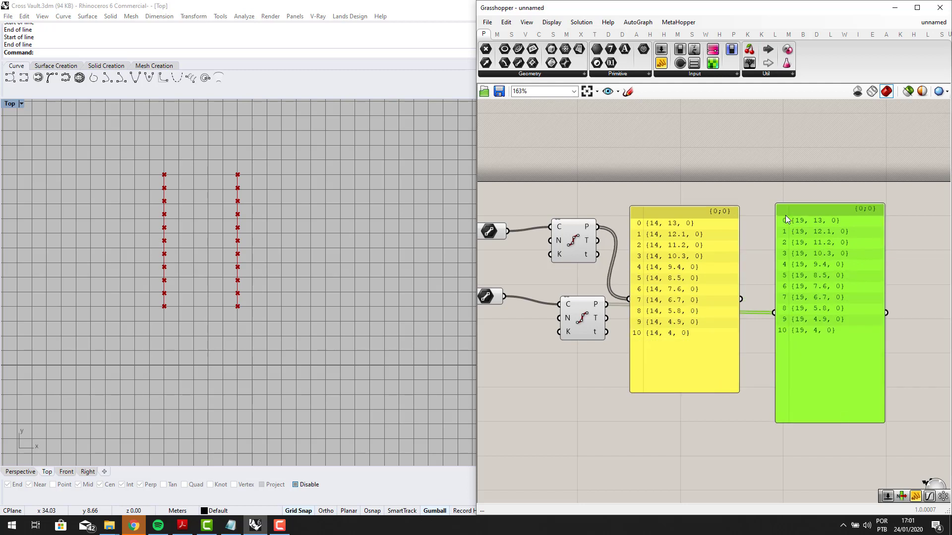
scroll(793, 221, up, 2)
scroll(839, 235, up, 1)
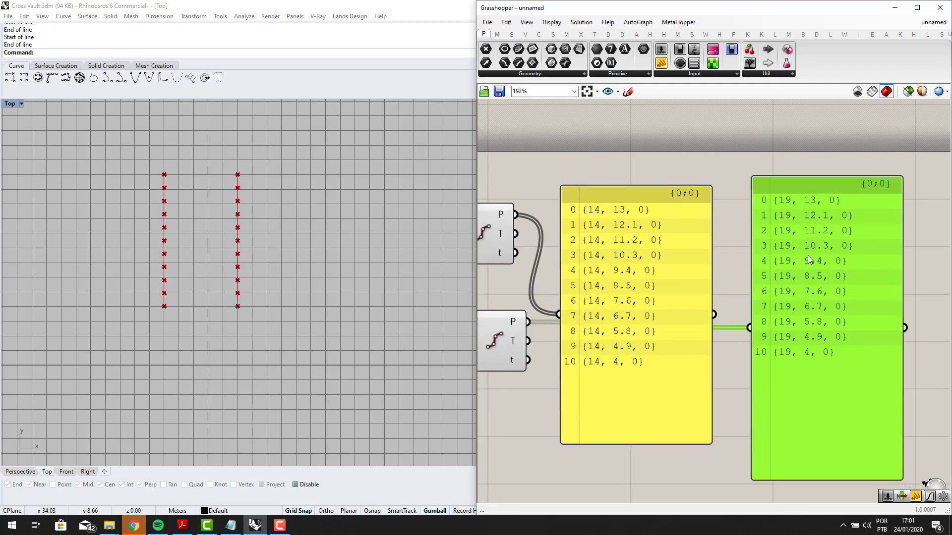
right_drag(631, 300, 680, 290)
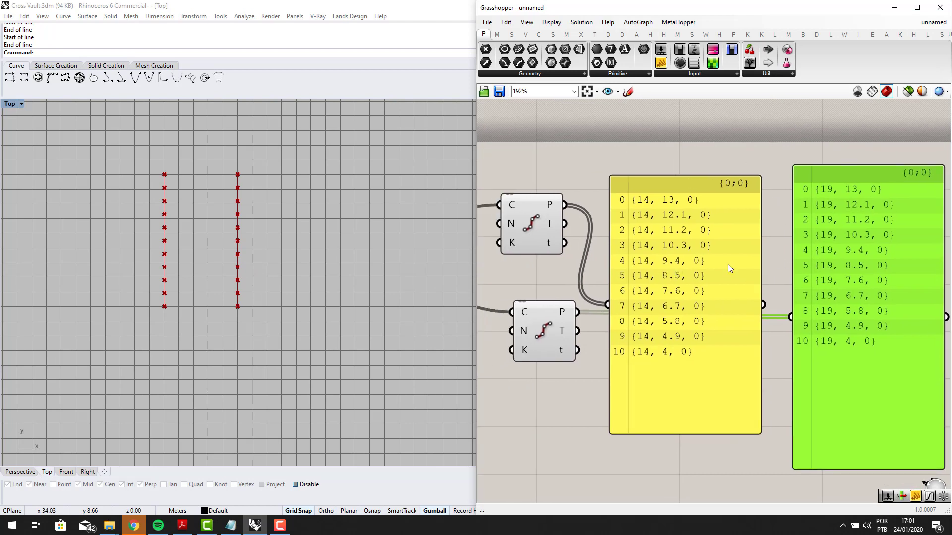
Step: Move the panels away from the Divide Curve components and add a two-point Line component with A and B inputs
drag(706, 275, 747, 198)
scroll(738, 228, down, 4)
scroll(692, 282, up, 3)
double_click(670, 230)
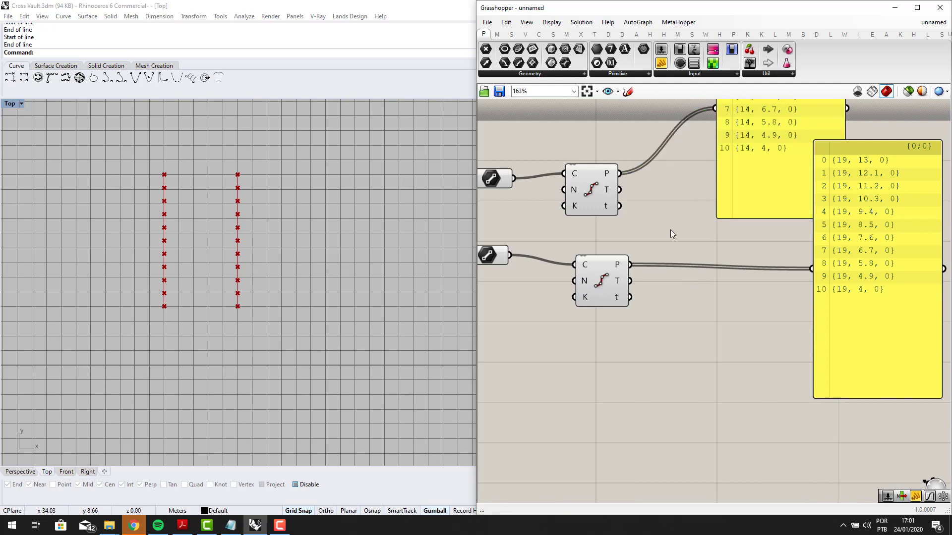
text(line)
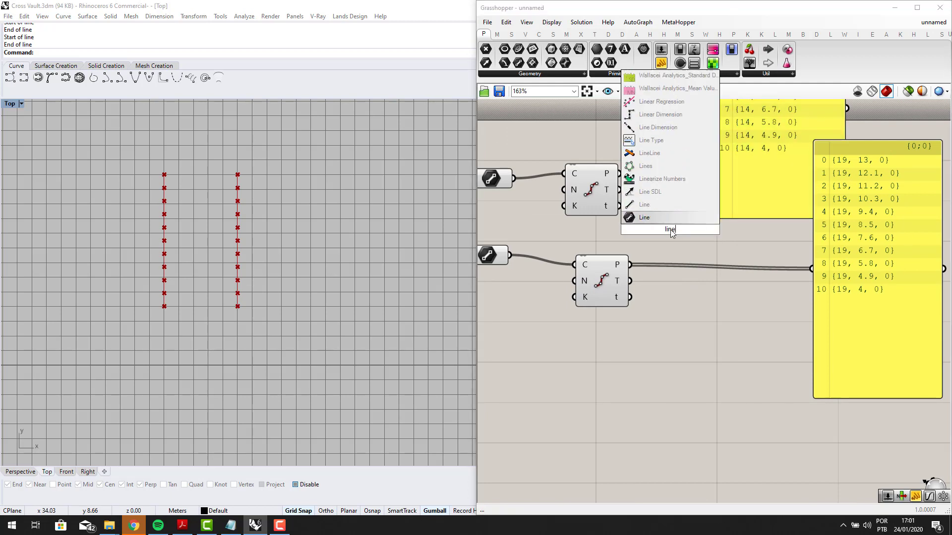
click(685, 212)
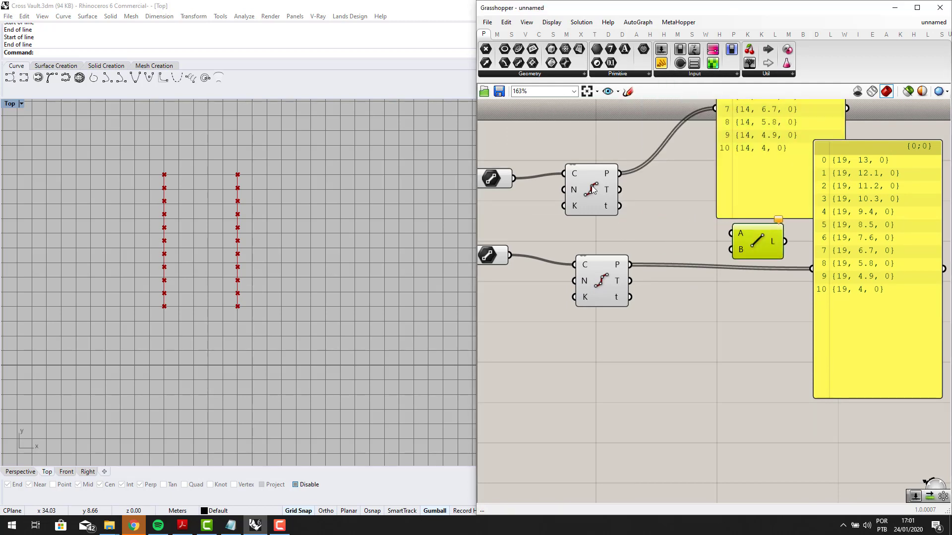
Step: Connect the upper Divide Curve points to input A and the lower Divide Curve points to input B of the Line component
drag(621, 177, 630, 265)
right_drag(688, 237, 650, 317)
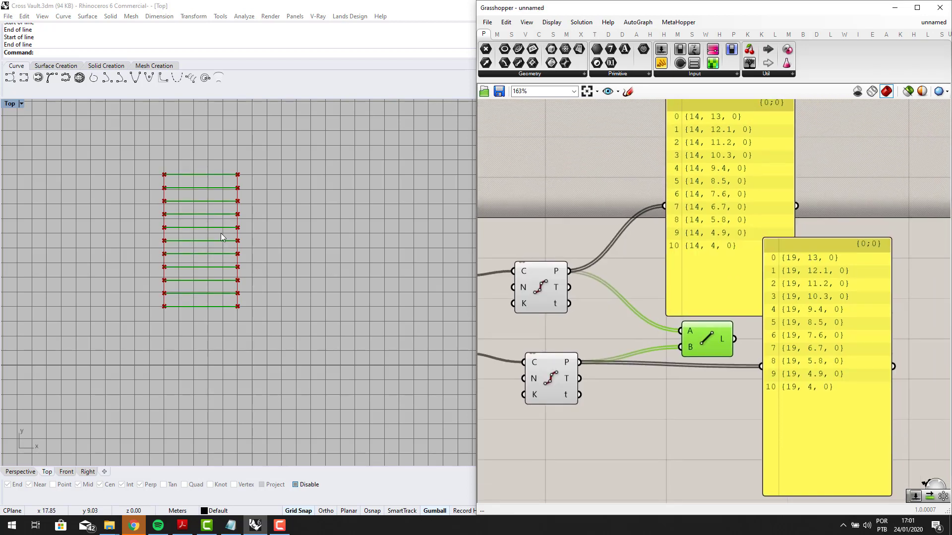
scroll(219, 217, up, 3)
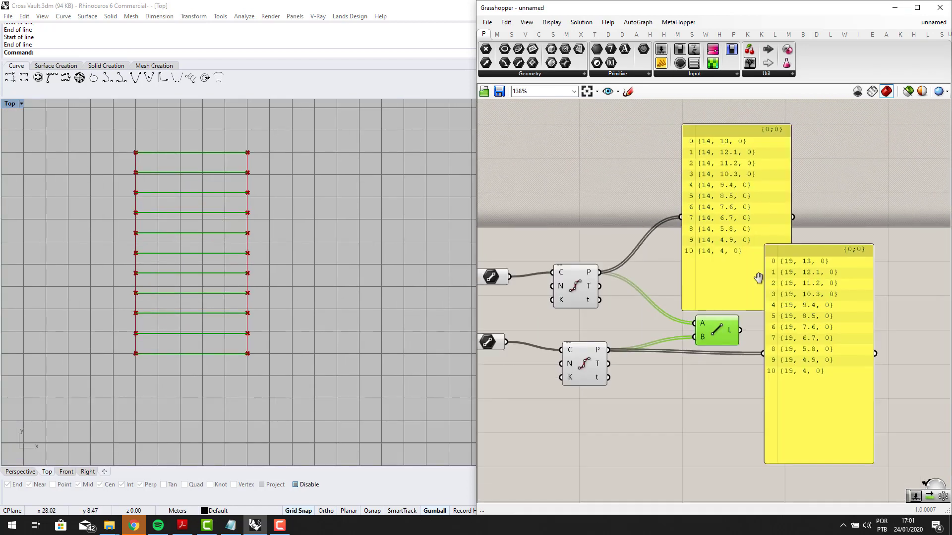
Step: Realign the lower curve's points panel beside the other and compare the coordinates listed at matching indices
scroll(766, 297, down, 1)
drag(772, 317, 806, 194)
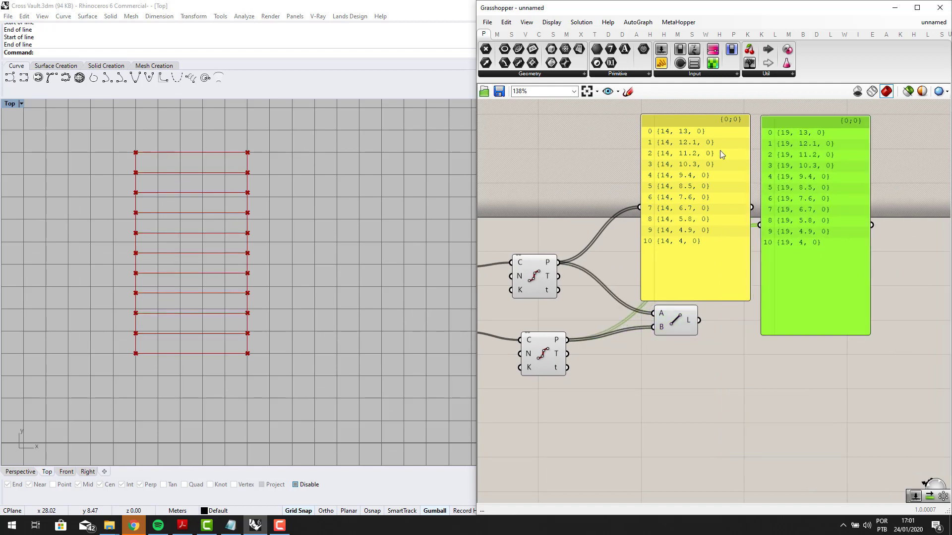
scroll(680, 181, up, 2)
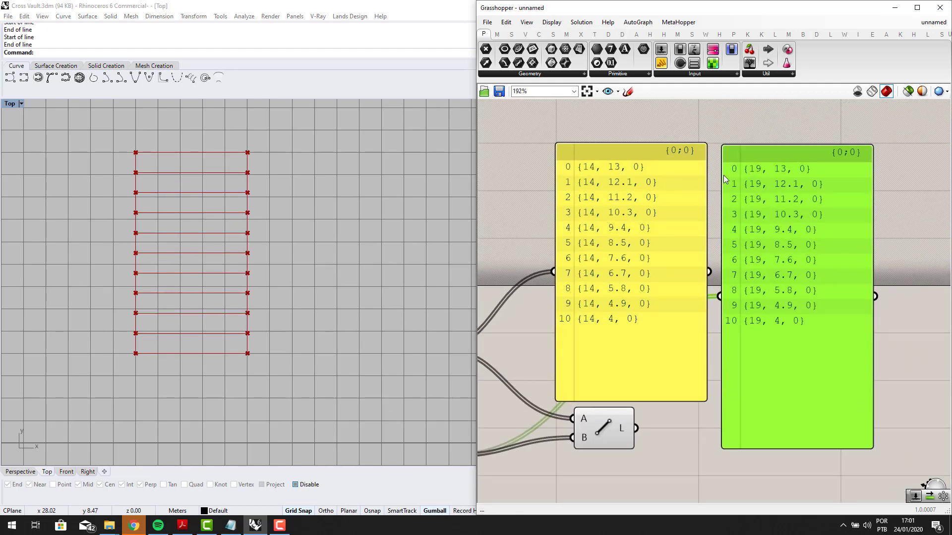
scroll(724, 178, up, 1)
scroll(555, 167, up, 1)
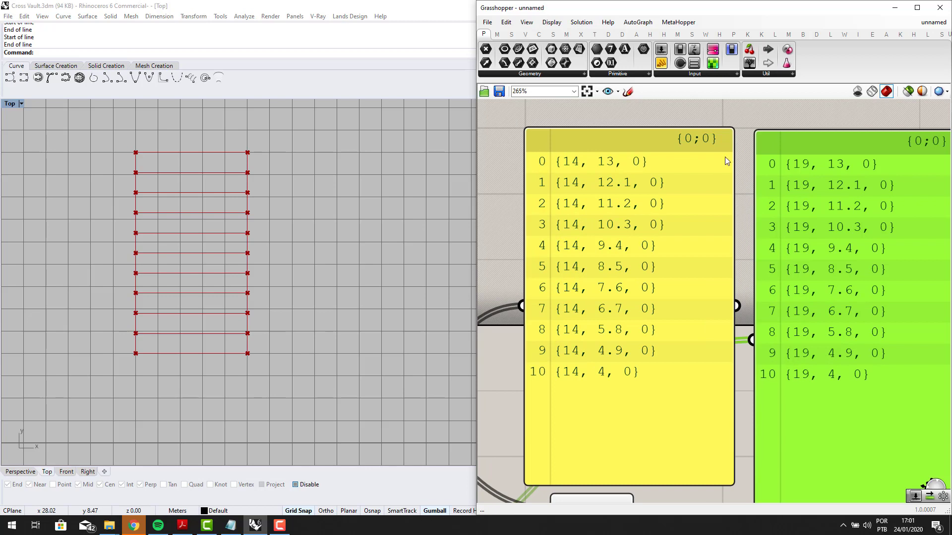
scroll(725, 161, down, 1)
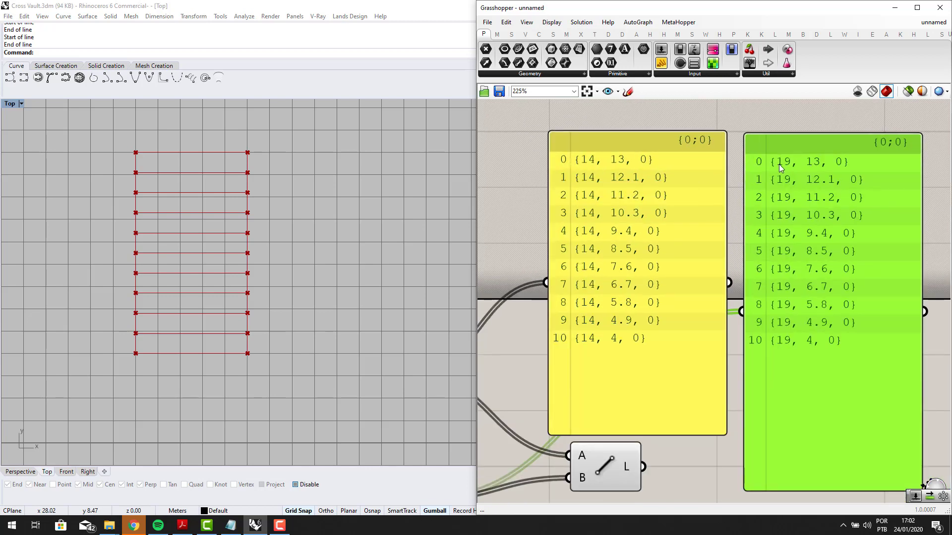
Step: Examine how points with the same index in the two panels form the ends of each connecting line
scroll(780, 164, down, 1)
scroll(779, 164, up, 1)
scroll(756, 184, down, 1)
scroll(819, 198, down, 1)
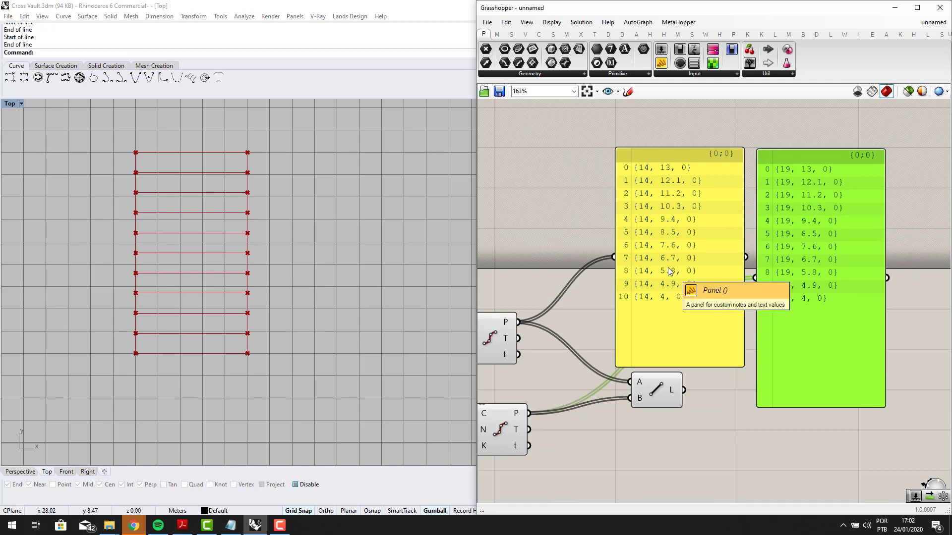
scroll(668, 269, down, 2)
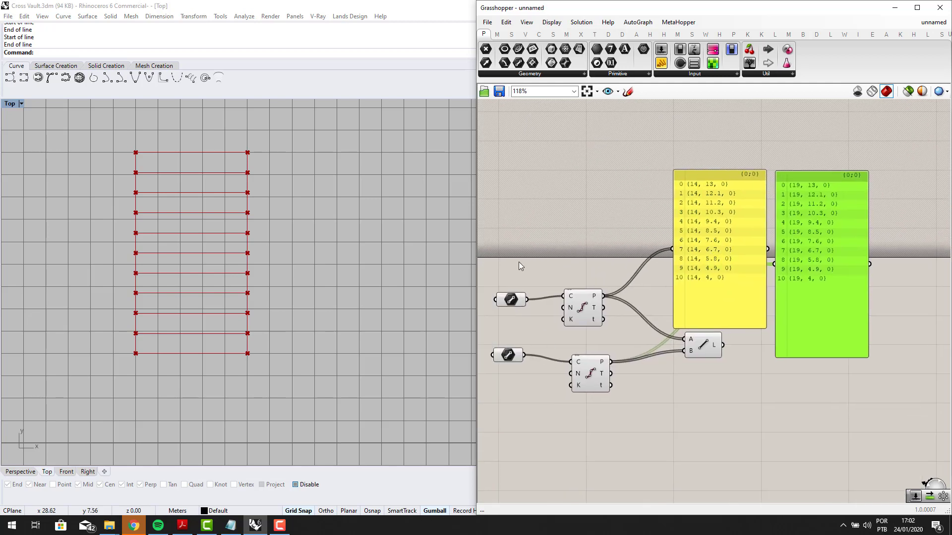
scroll(588, 347, up, 2)
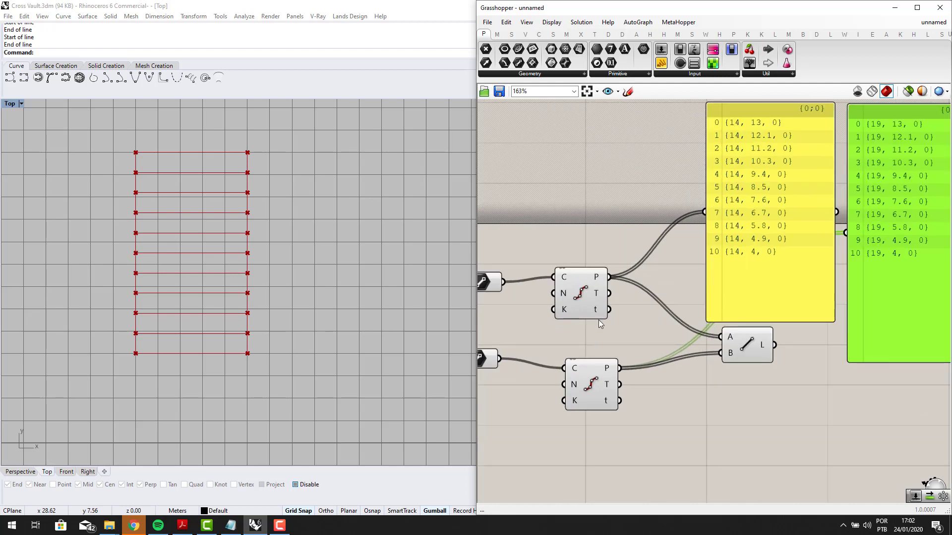
right_drag(866, 227, 790, 275)
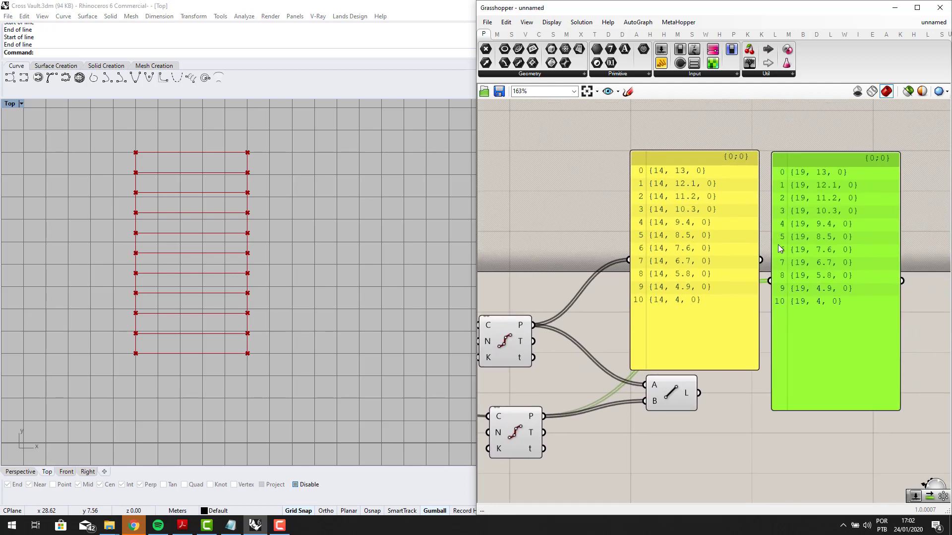
Step: Move the lower Divide Curve component slightly up so it lines up with its referenced line component
right_drag(671, 283, 715, 227)
right_drag(570, 322, 677, 294)
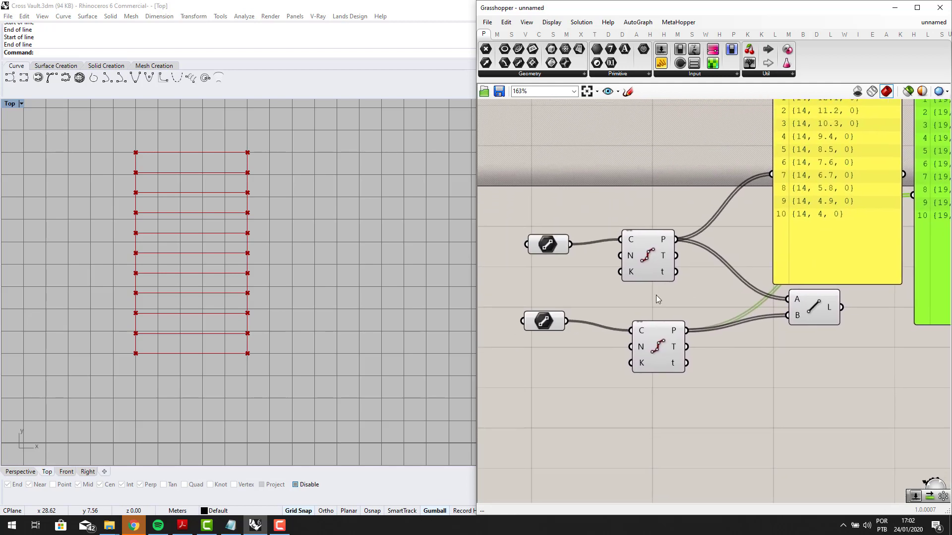
scroll(609, 377, up, 1)
scroll(666, 389, up, 1)
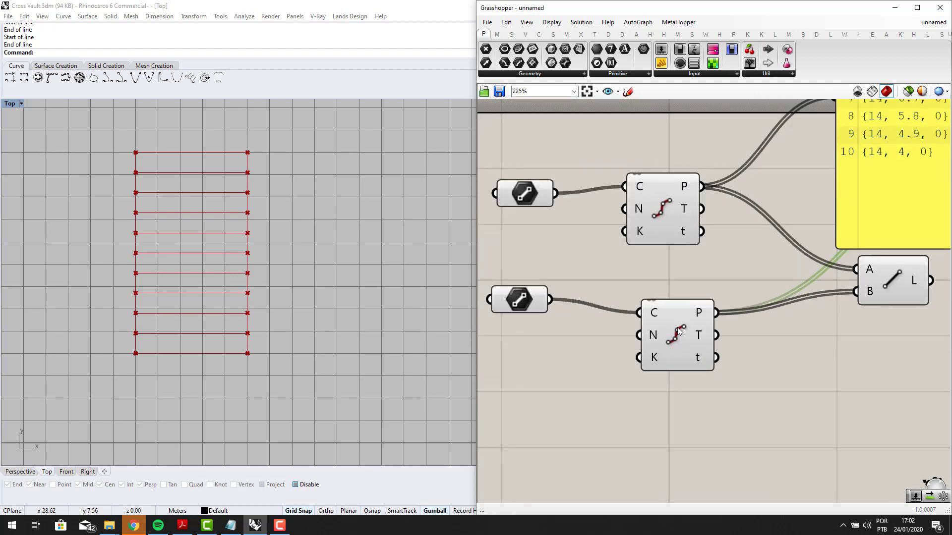
drag(673, 336, 674, 320)
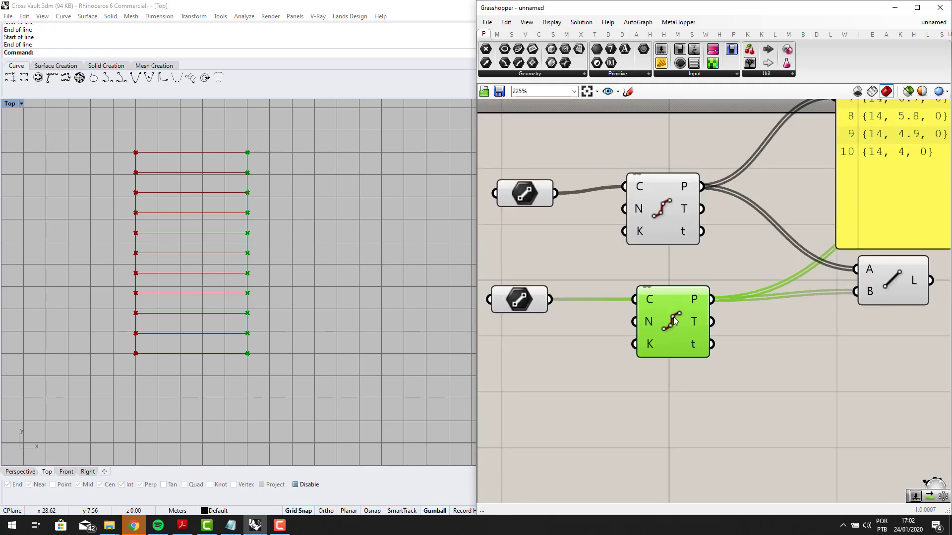
click(657, 389)
Step: Add a number slider with the value 5 beside the lower Divide Curve component and connect it to its N input
mouse_move(645, 320)
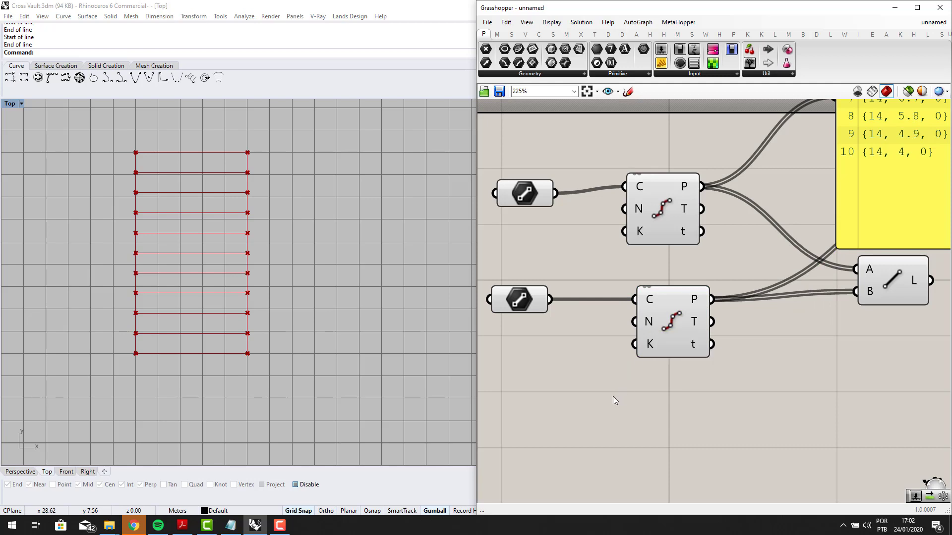
double_click(577, 429)
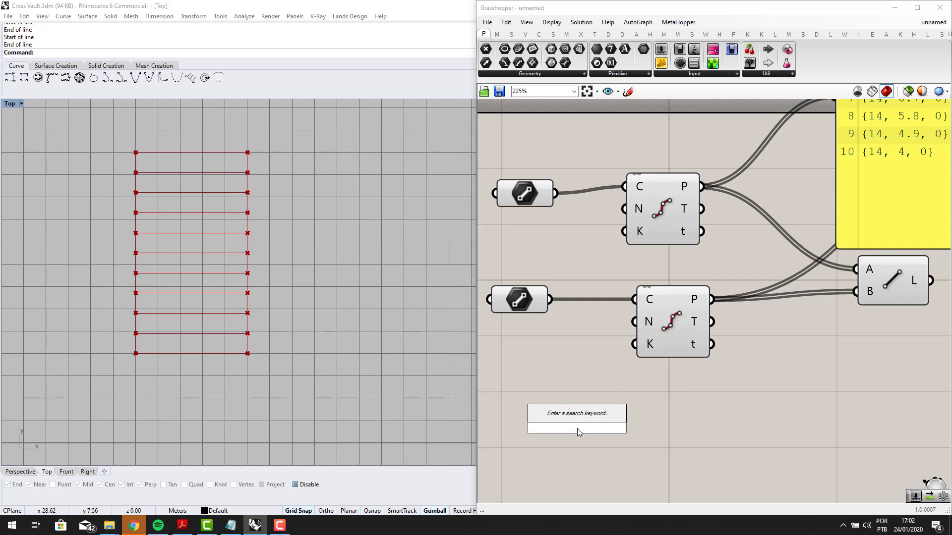
text(5)
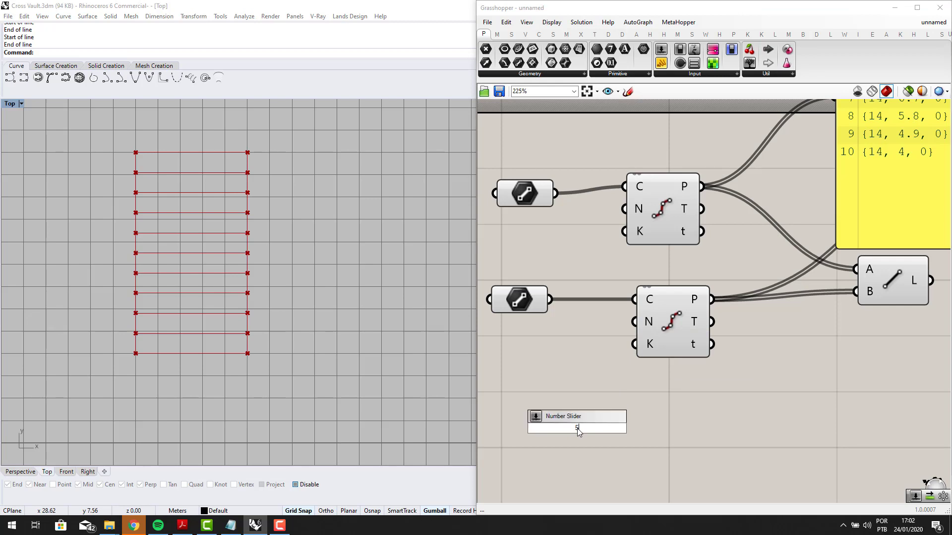
key(Return)
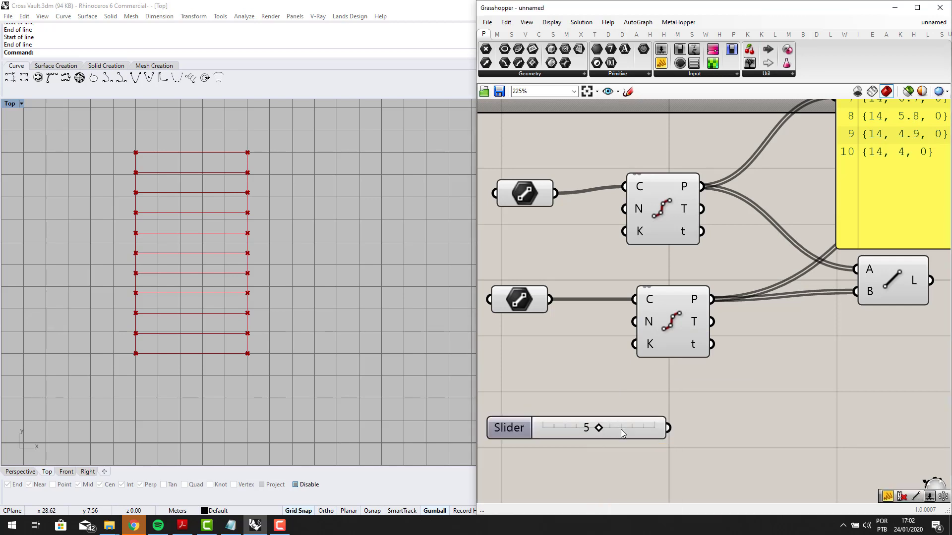
drag(608, 430, 566, 366)
scroll(579, 384, down, 2)
scroll(575, 363, up, 2)
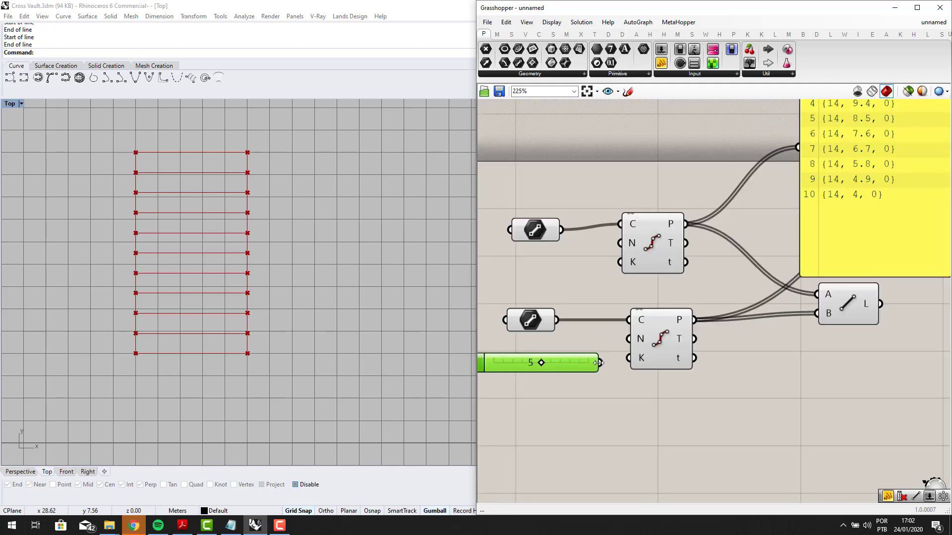
drag(632, 342, 636, 336)
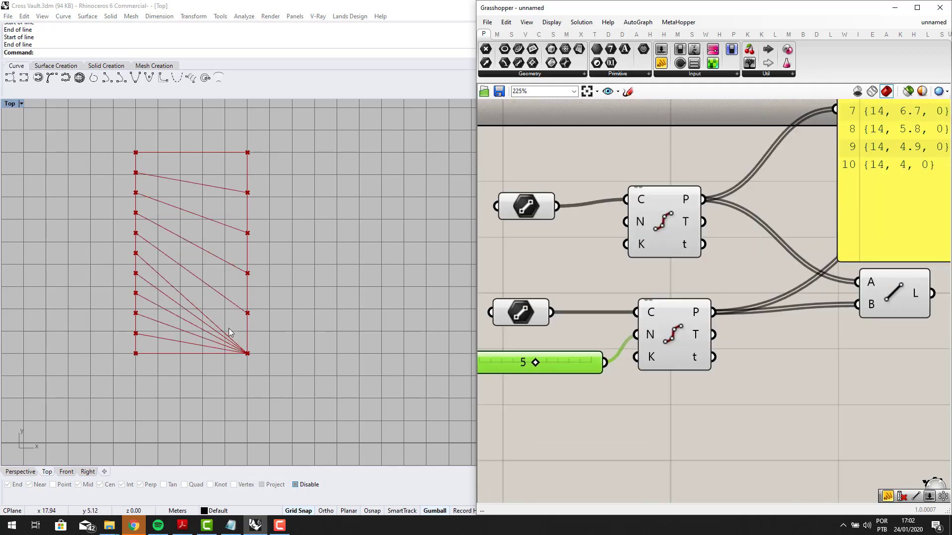
Step: Move the lower curve's points panel slightly down beside the upper curve's points panel
right_drag(735, 321, 653, 368)
scroll(608, 364, down, 3)
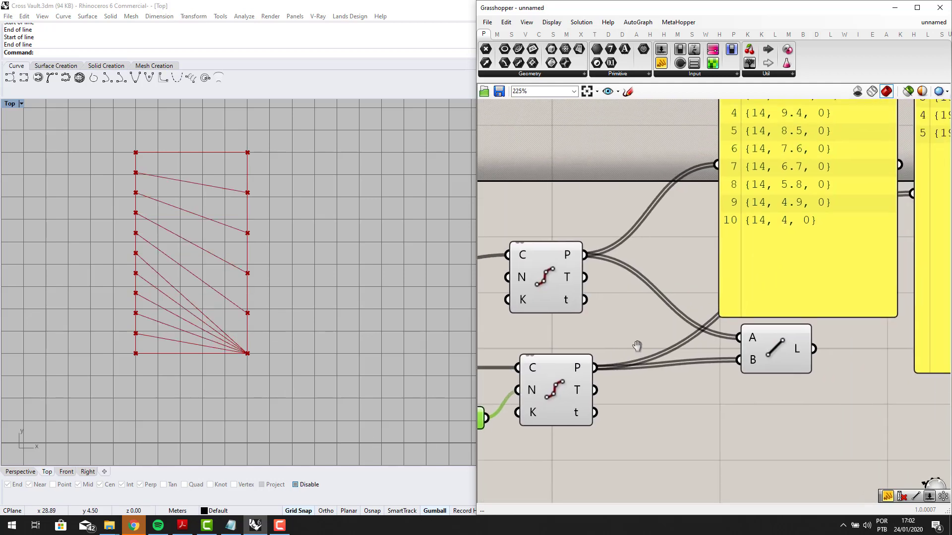
click(855, 326)
scroll(836, 237, up, 3)
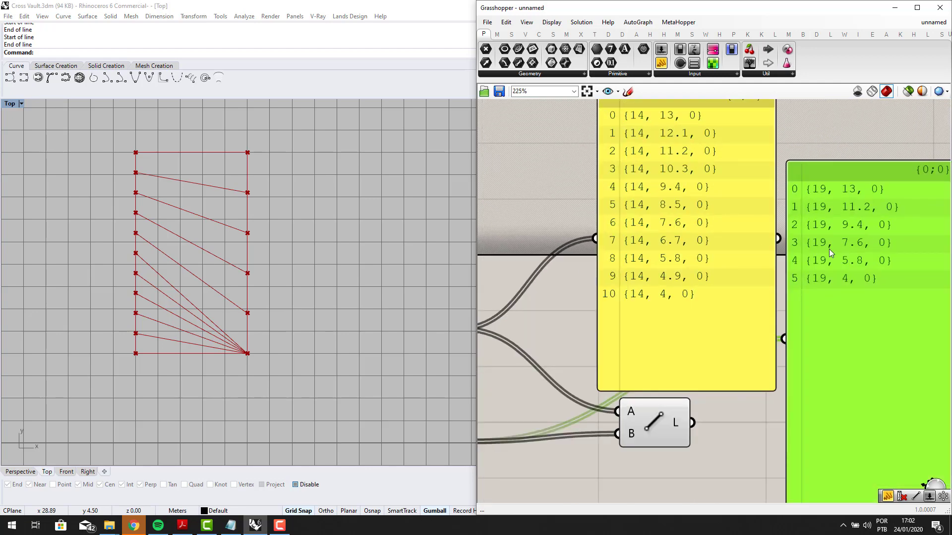
Step: Compare the two unequal point lists in the panels with the connecting lines drawn in the Top viewport
scroll(829, 249, down, 3)
scroll(564, 370, up, 2)
right_drag(620, 405, 487, 419)
scroll(645, 387, up, 2)
scroll(678, 360, down, 2)
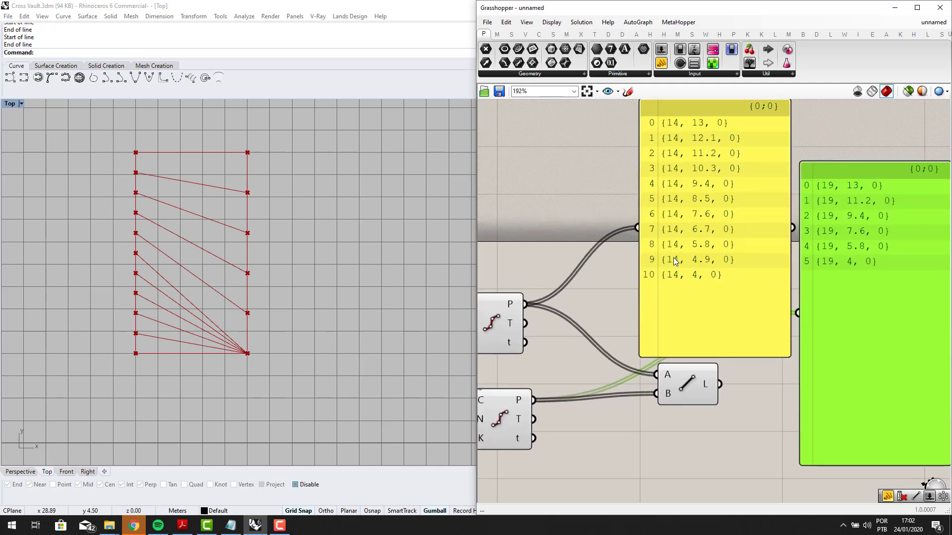
scroll(163, 327, up, 3)
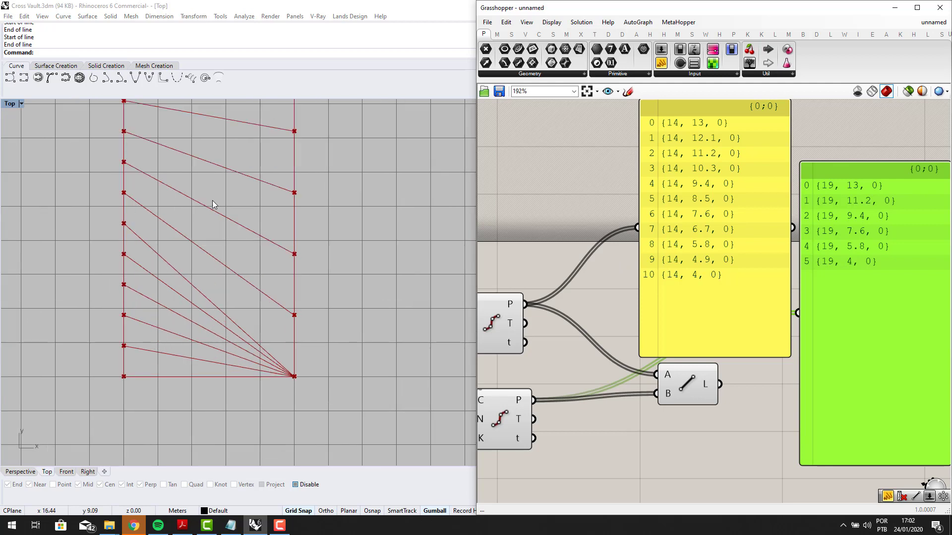
click(249, 270)
scroll(202, 174, down, 3)
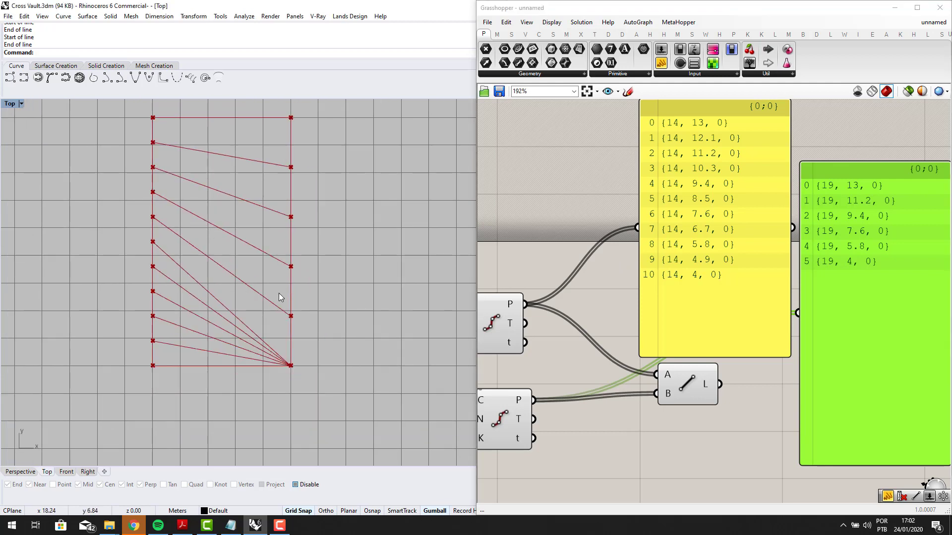
right_drag(204, 291, 257, 278)
right_drag(390, 391, 399, 415)
scroll(639, 285, down, 1)
right_drag(649, 278, 624, 304)
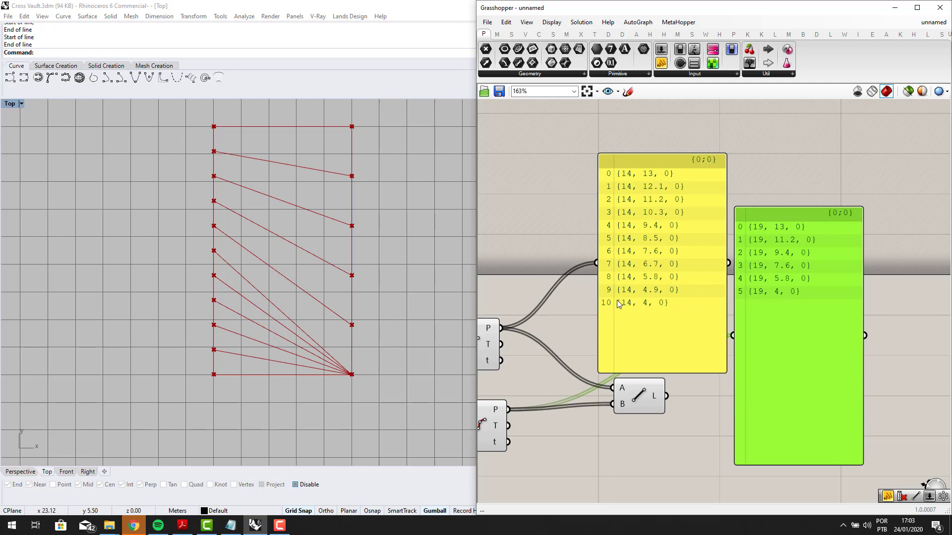
Step: Examine how items 6 to 10 of the longer point list are paired with the shorter list's points
scroll(681, 303, up, 2)
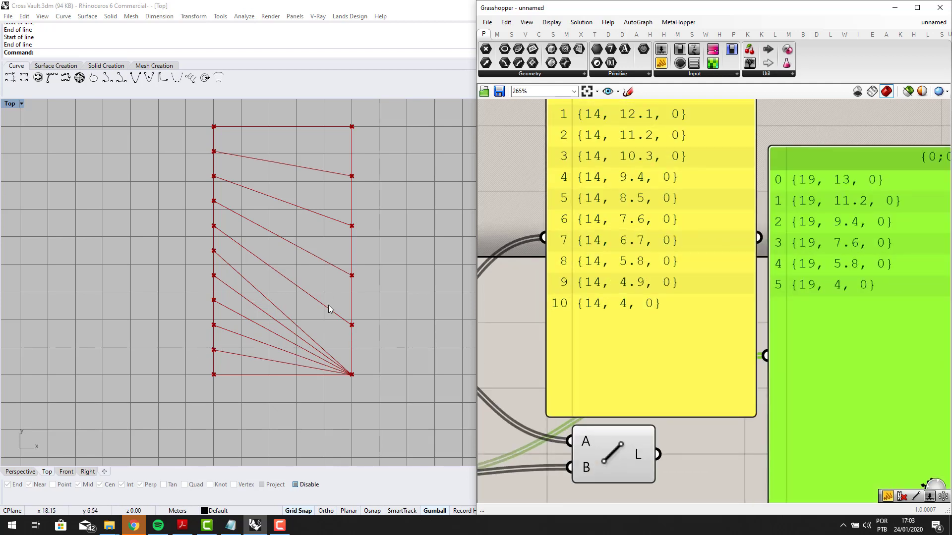
right_drag(303, 285, 321, 256)
scroll(321, 256, down, 4)
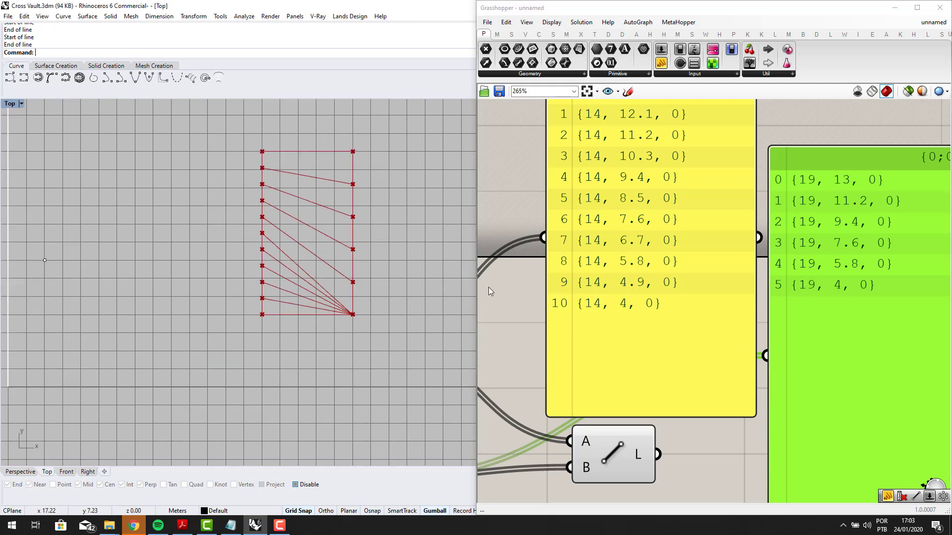
scroll(692, 311, down, 1)
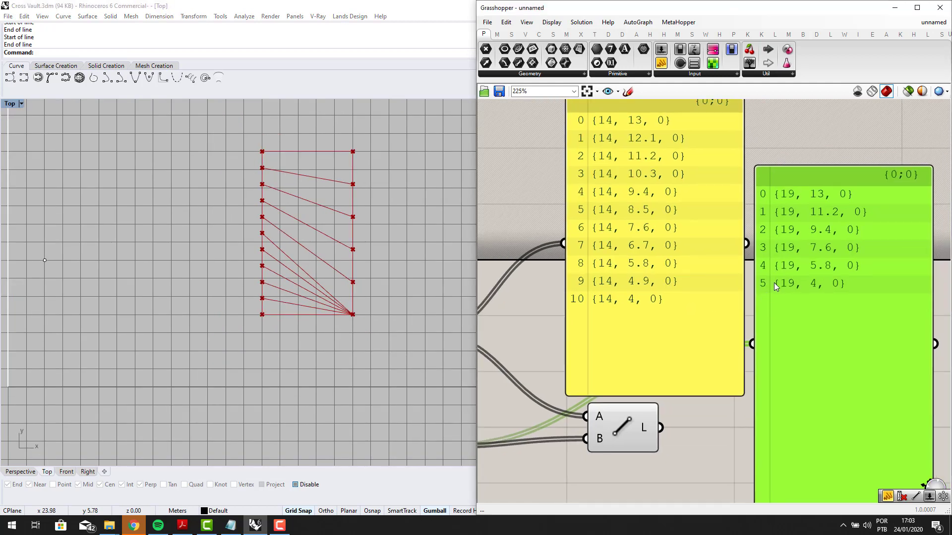
scroll(326, 221, up, 1)
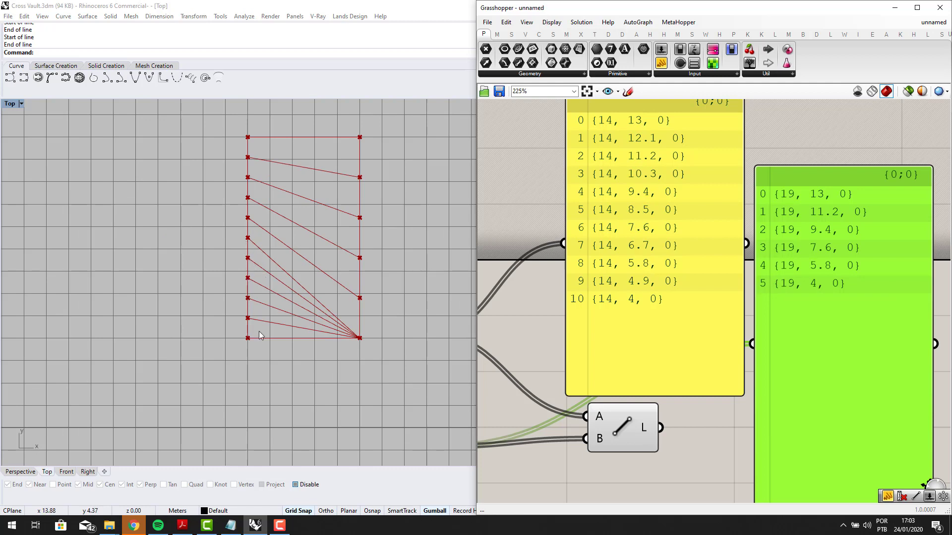
right_drag(576, 290, 576, 301)
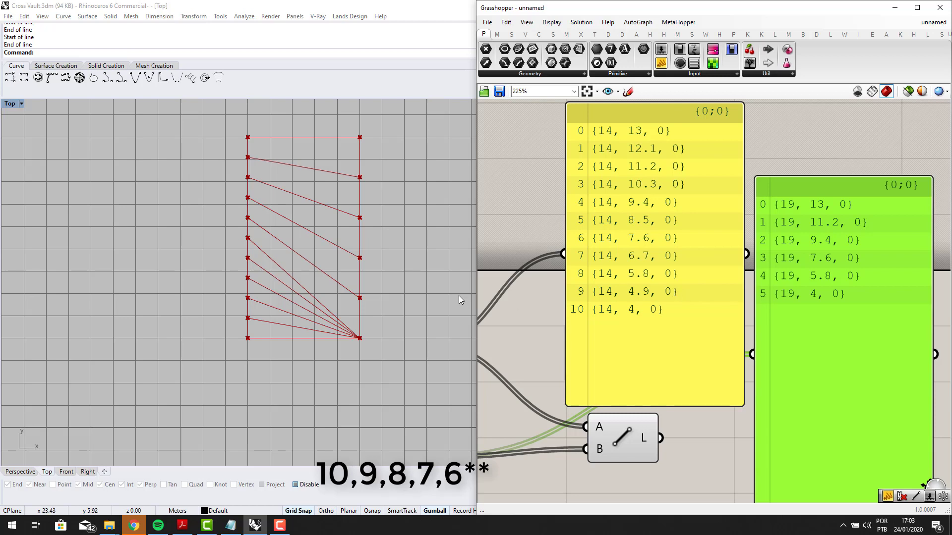
scroll(731, 280, down, 3)
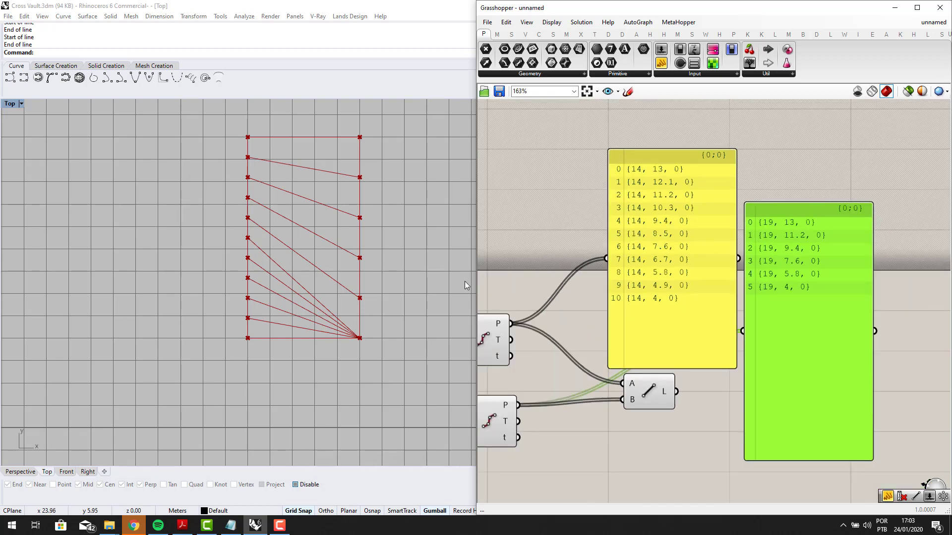
mouse_move(405, 271)
right_down()
mouse_move(424, 264)
mouse_move(414, 276)
right_up()
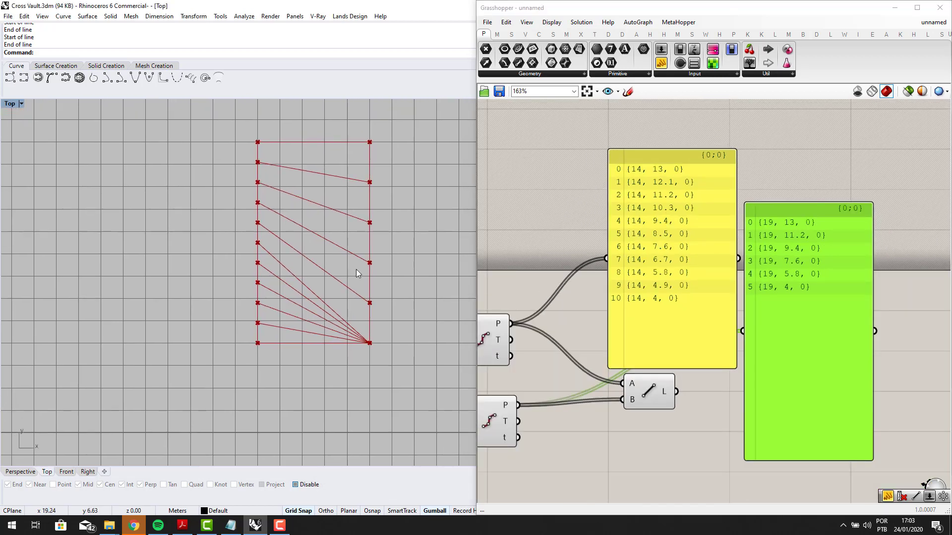
right_drag(324, 253, 248, 284)
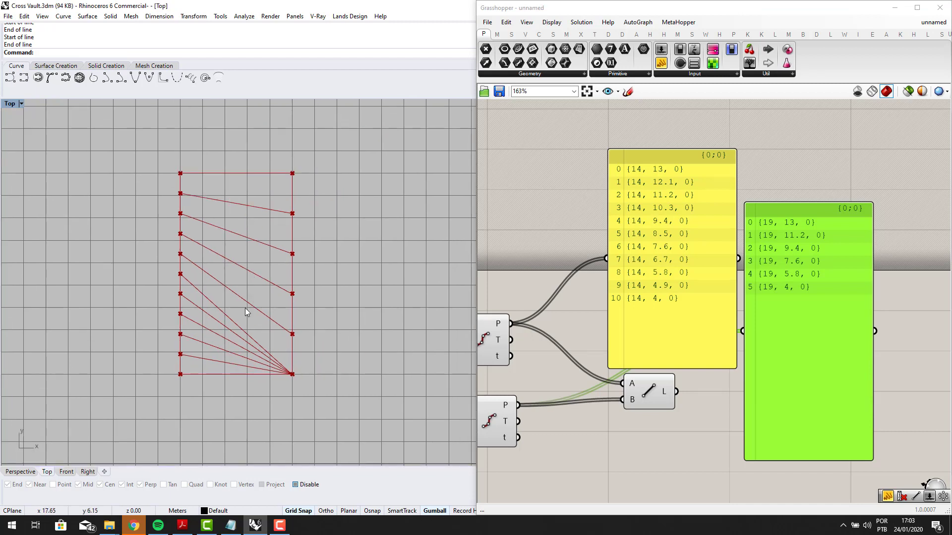
scroll(302, 352, up, 2)
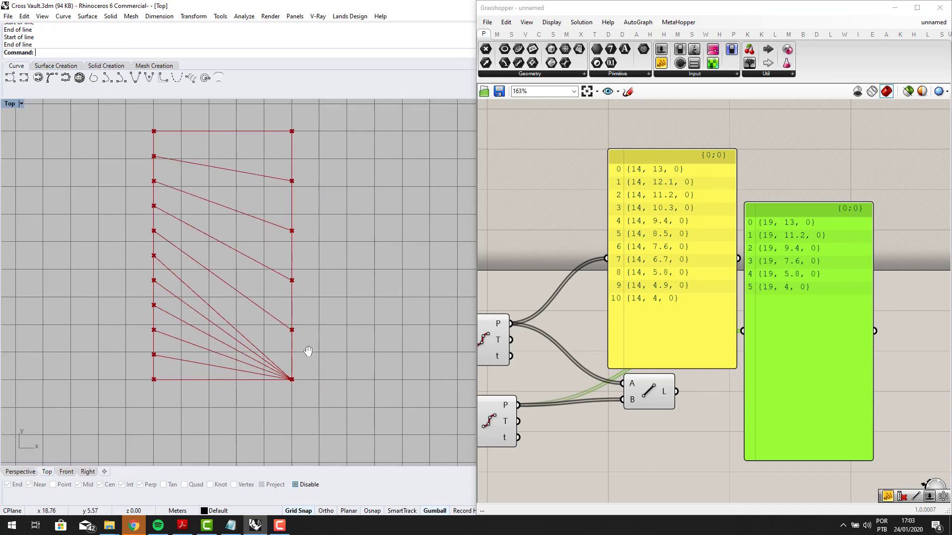
scroll(266, 324, down, 1)
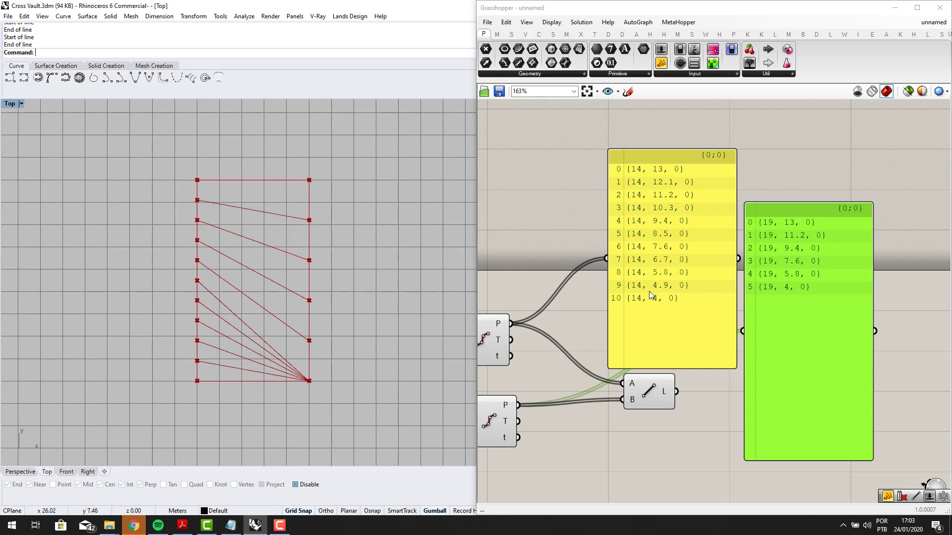
Step: Add a Shortest List component between the Divide Curve components and the Line component
scroll(651, 295, down, 3)
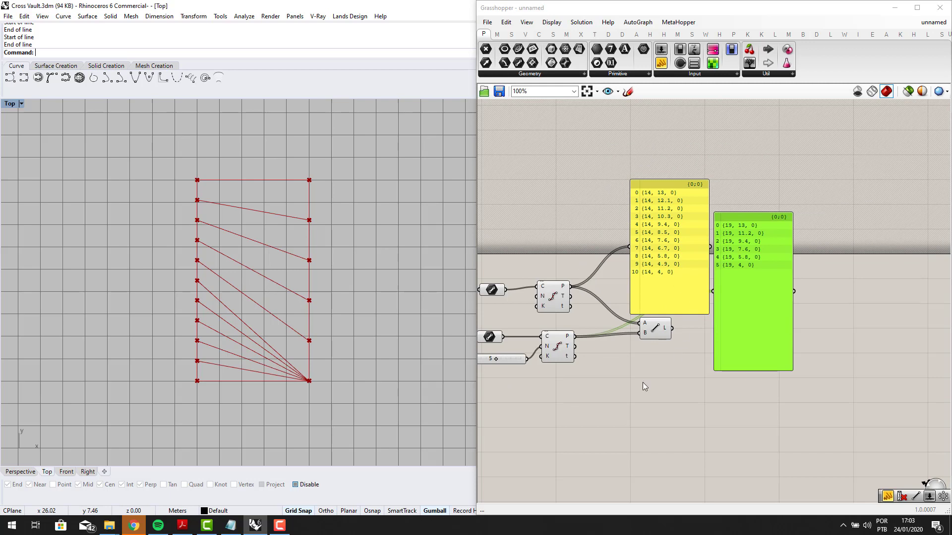
double_click(622, 361)
scroll(622, 361, up, 2)
text(sh)
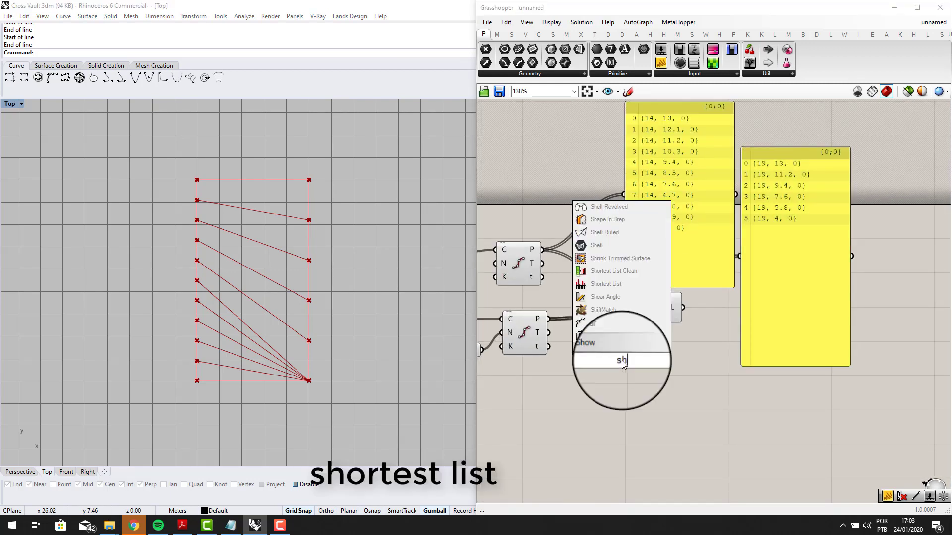
text(ort)
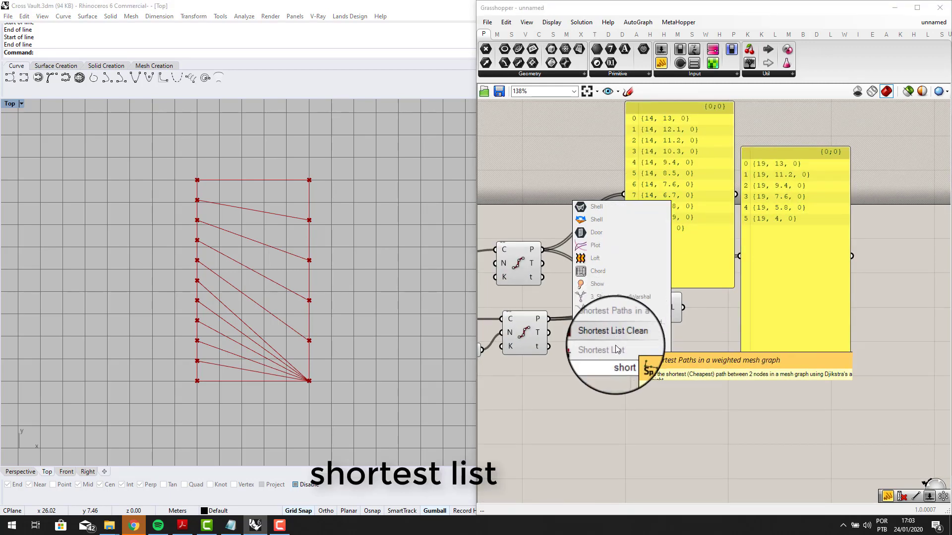
click(615, 349)
drag(617, 364, 602, 308)
scroll(548, 265, up, 3)
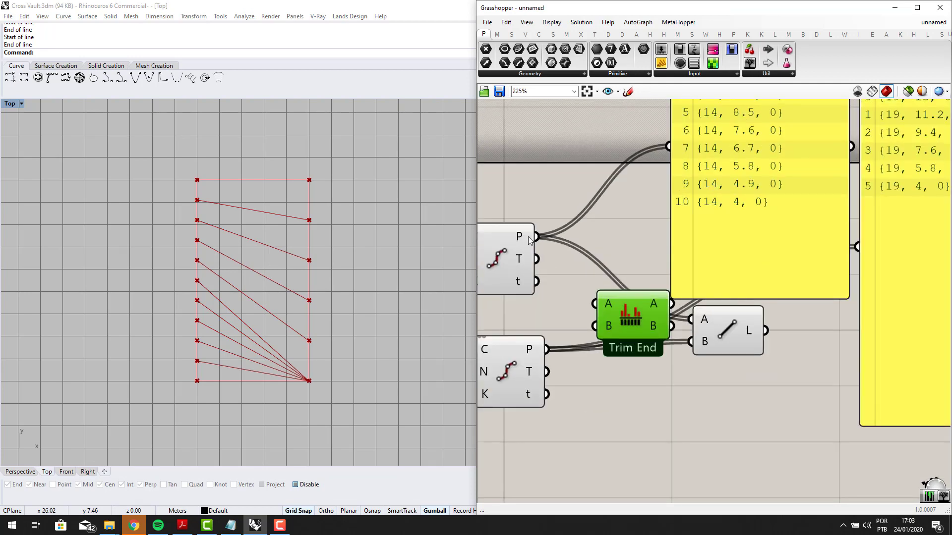
Step: Wire both Divide Curve point outputs into Shortest List's A and B, and its A and B outputs into the Line's A and B inputs
drag(536, 237, 545, 352)
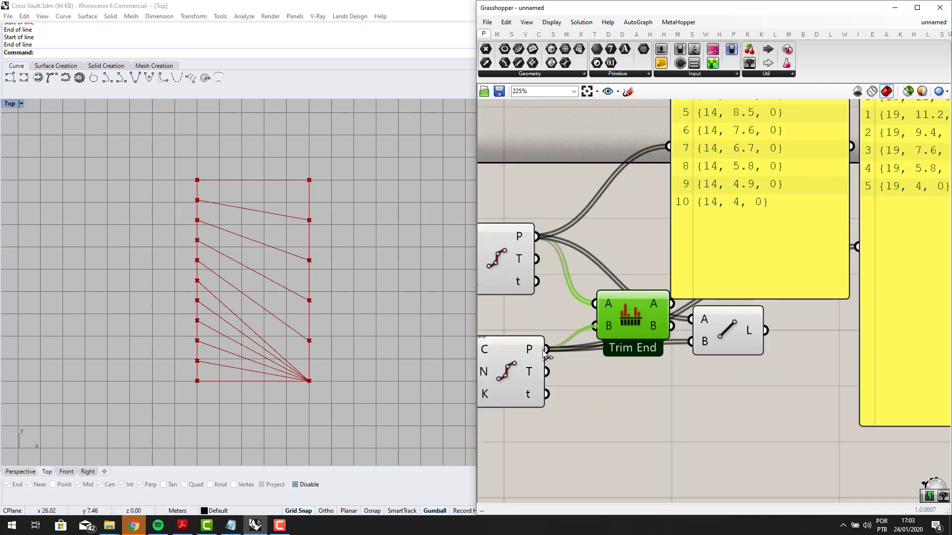
drag(744, 331, 766, 328)
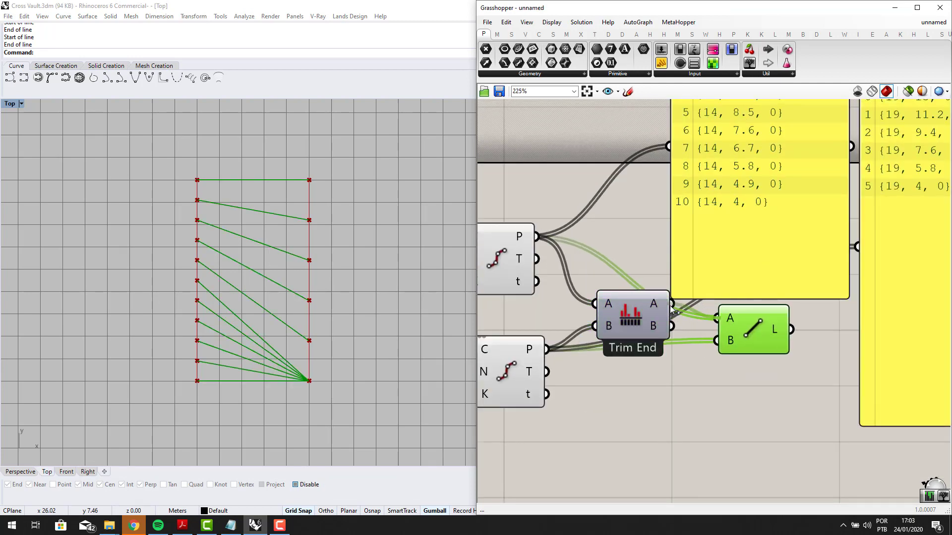
drag(673, 310, 716, 340)
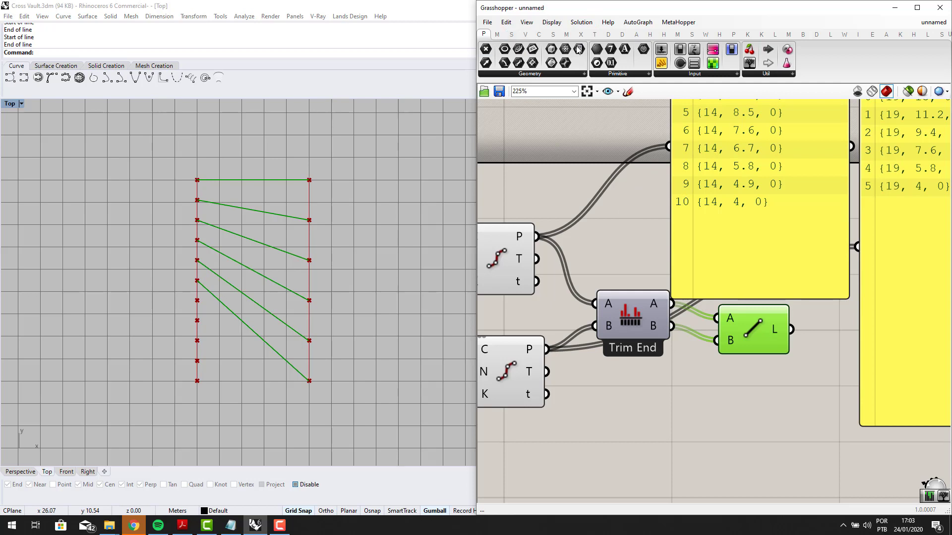
click(512, 36)
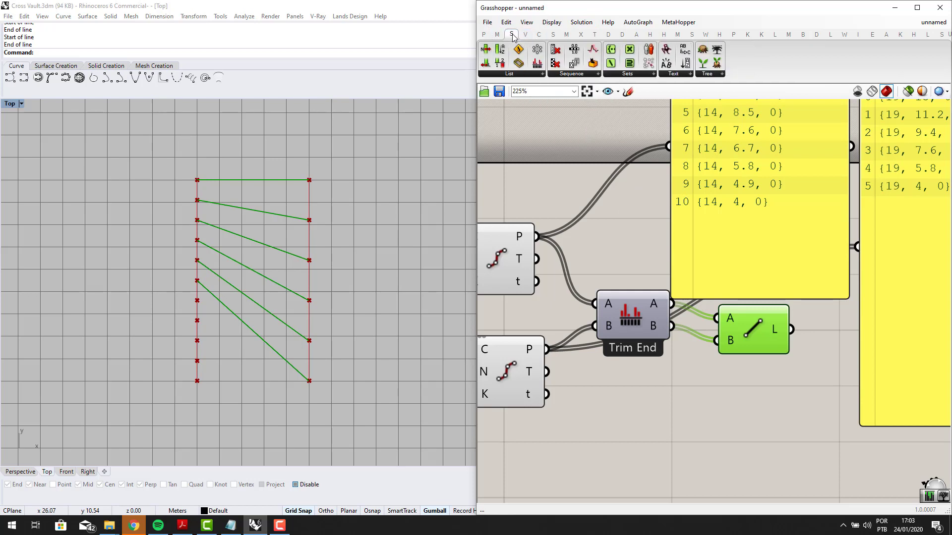
click(509, 74)
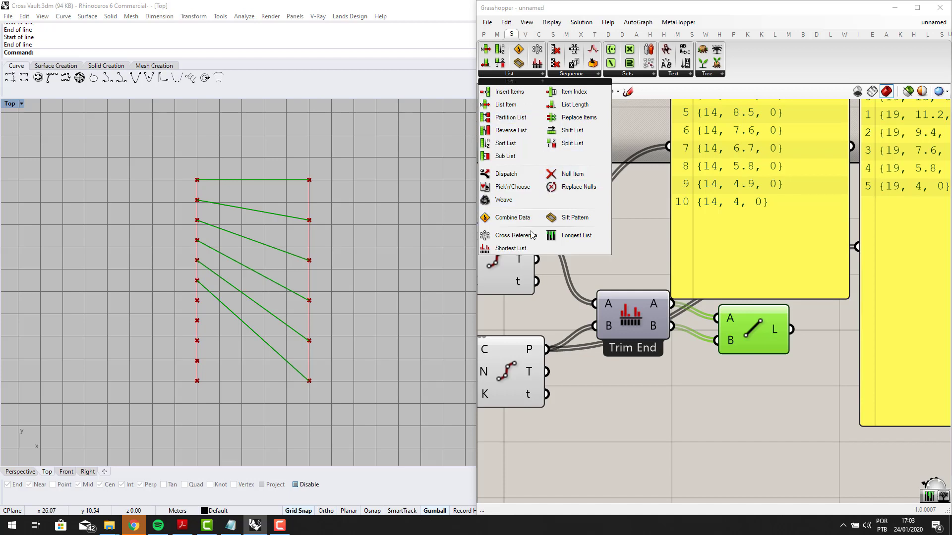
click(528, 249)
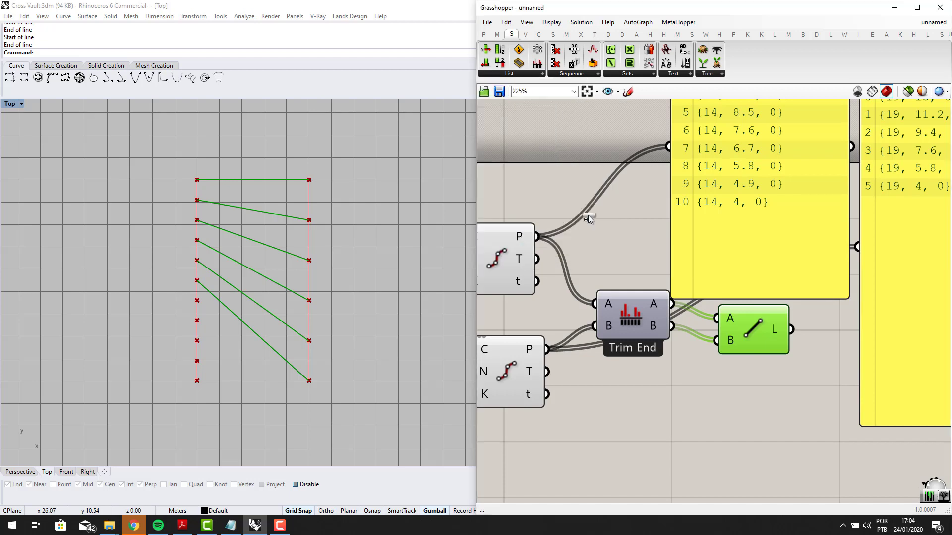
click(590, 215)
click(597, 213)
key(Delete)
Step: Compare the Shortest List lines in the Top viewport with the two point lists in the panels
scroll(160, 162, up, 4)
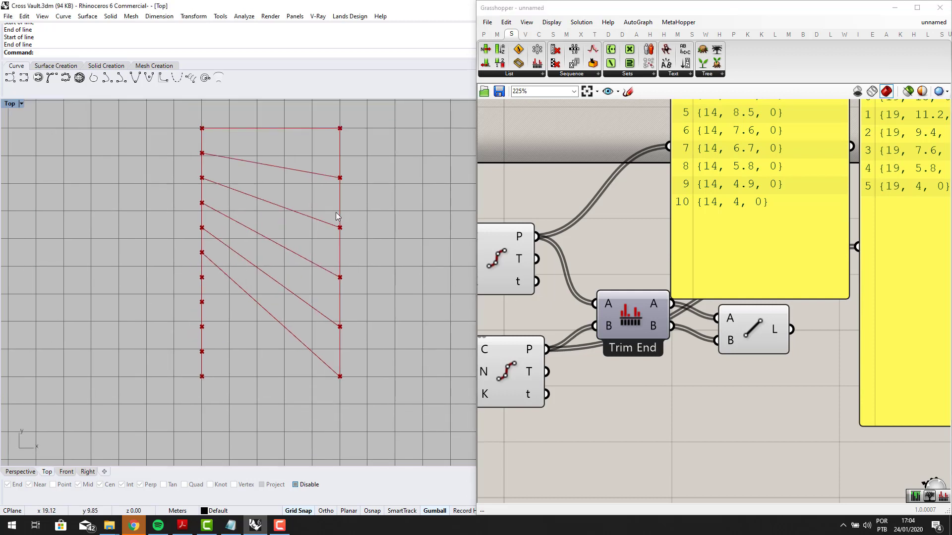
scroll(685, 226, down, 2)
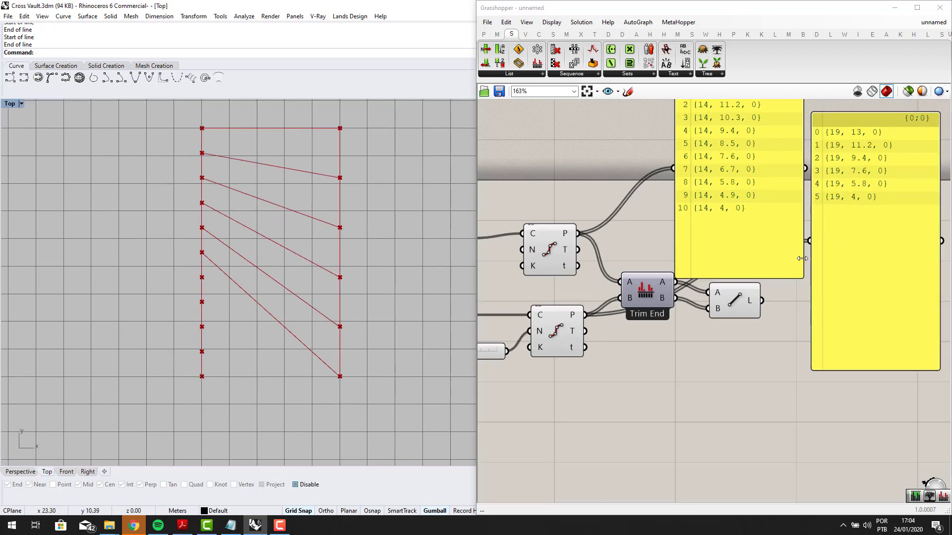
right_drag(776, 256, 772, 277)
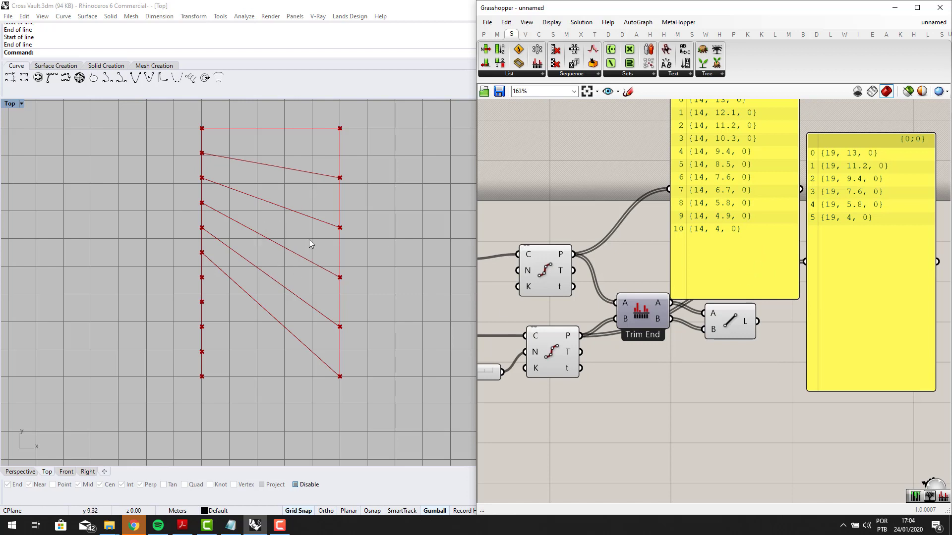
scroll(308, 240, down, 2)
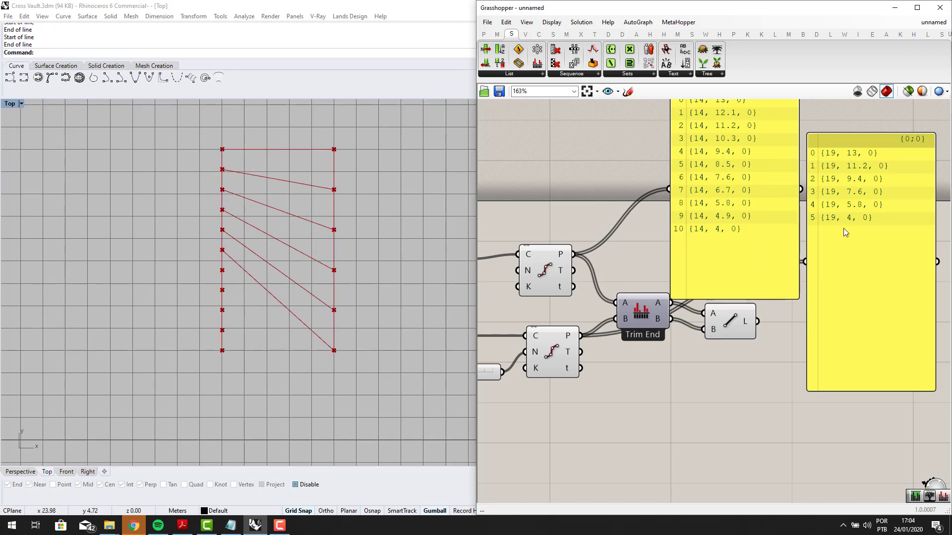
right_drag(845, 231, 820, 238)
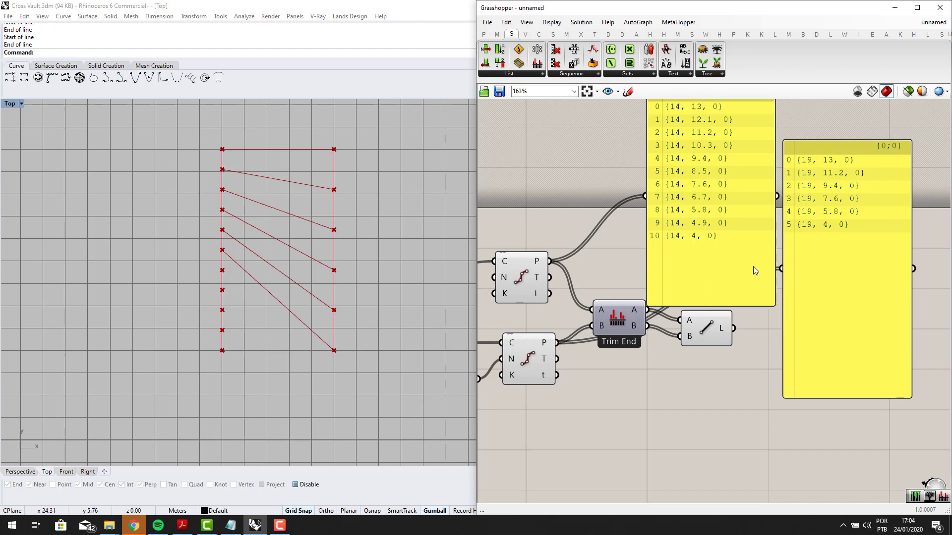
scroll(754, 267, down, 1)
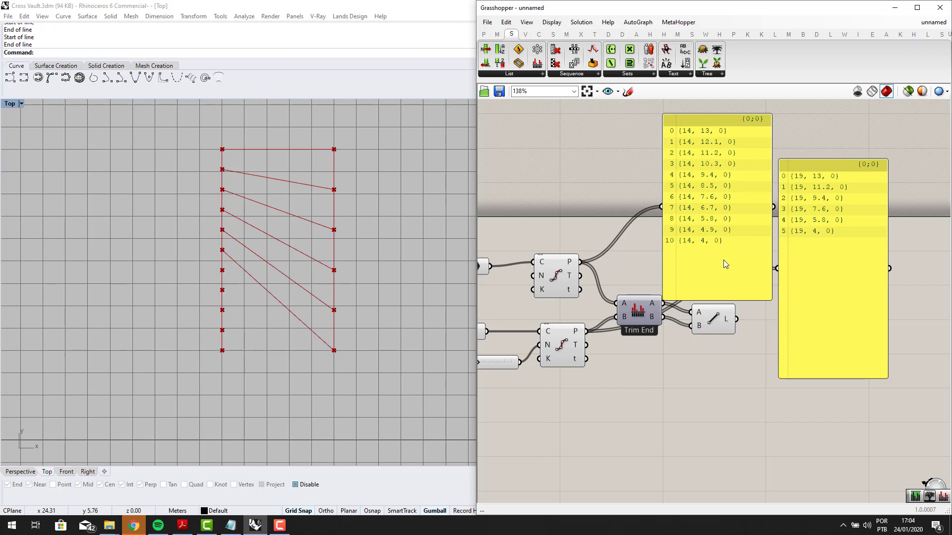
Step: Replace the Shortest List component with a Longest List component between the Divide Curve components and the Line component
click(644, 302)
key(Delete)
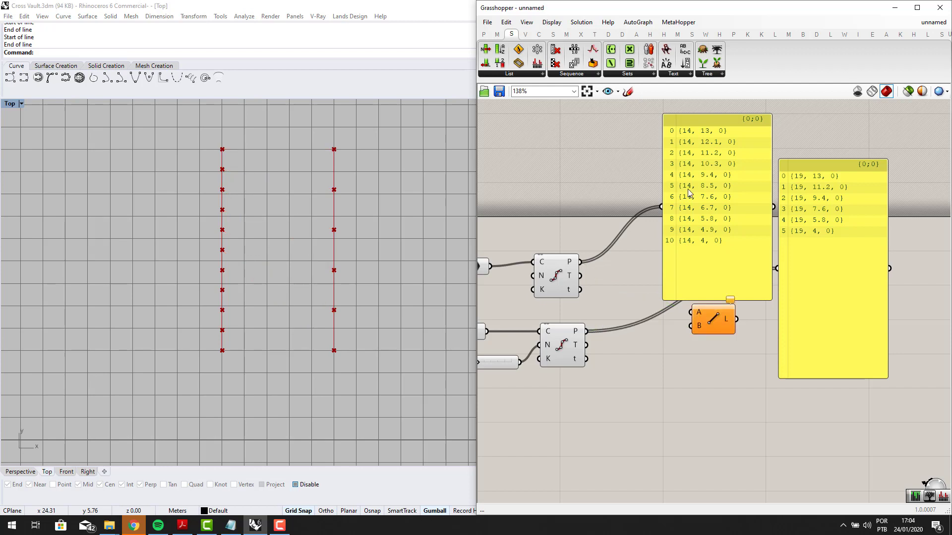
click(522, 75)
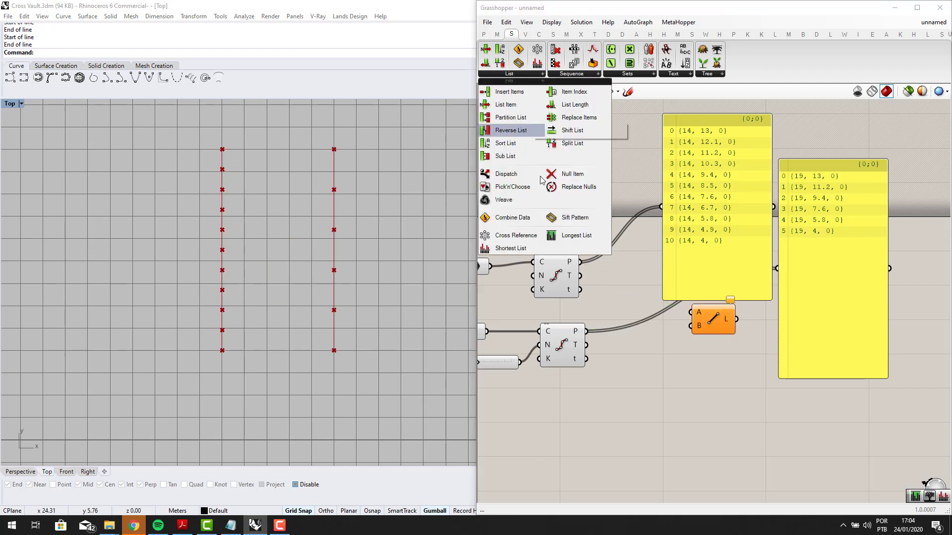
click(577, 236)
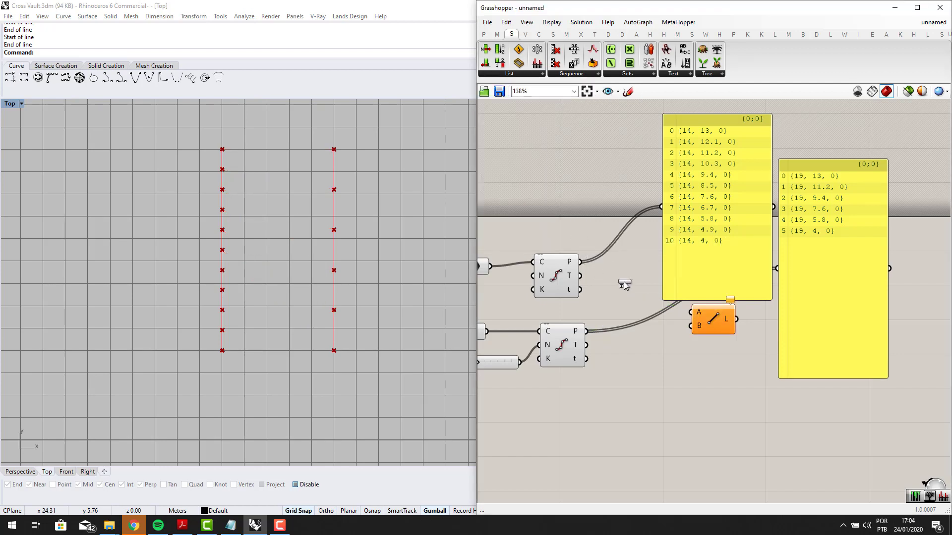
click(629, 288)
Step: Wire both Divide Curve point outputs into Longest List's A and B, and its outputs into the Line's A and B inputs
scroll(629, 289, up, 2)
drag(600, 271, 617, 365)
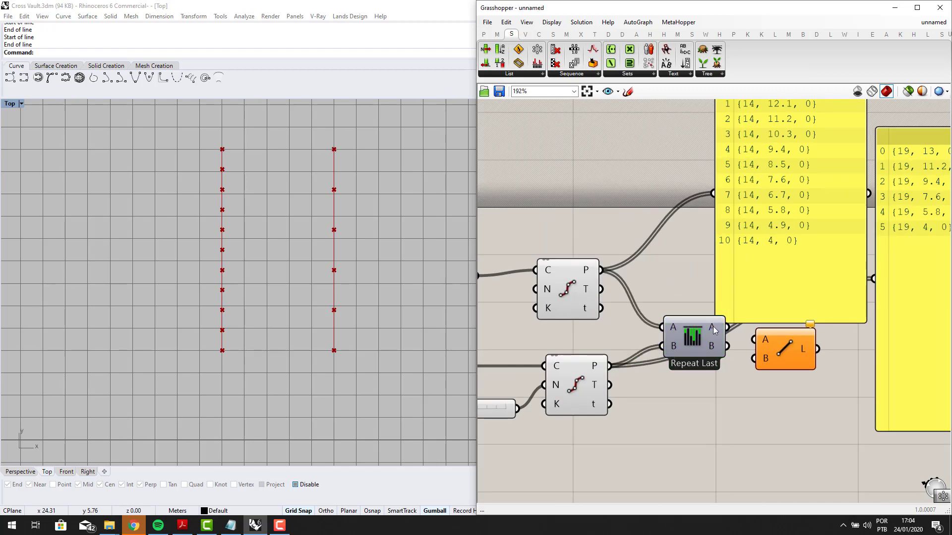
drag(754, 339, 729, 328)
drag(754, 358, 729, 348)
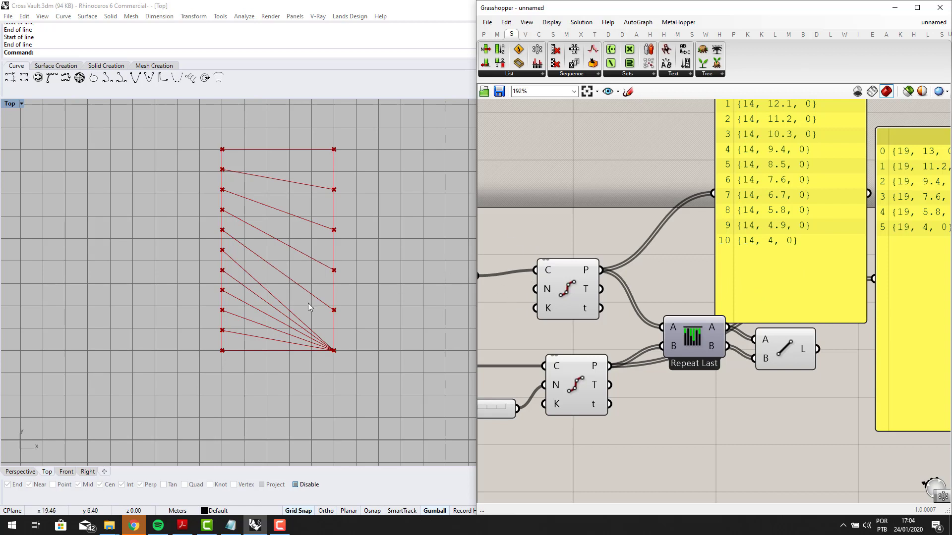
scroll(328, 341, up, 2)
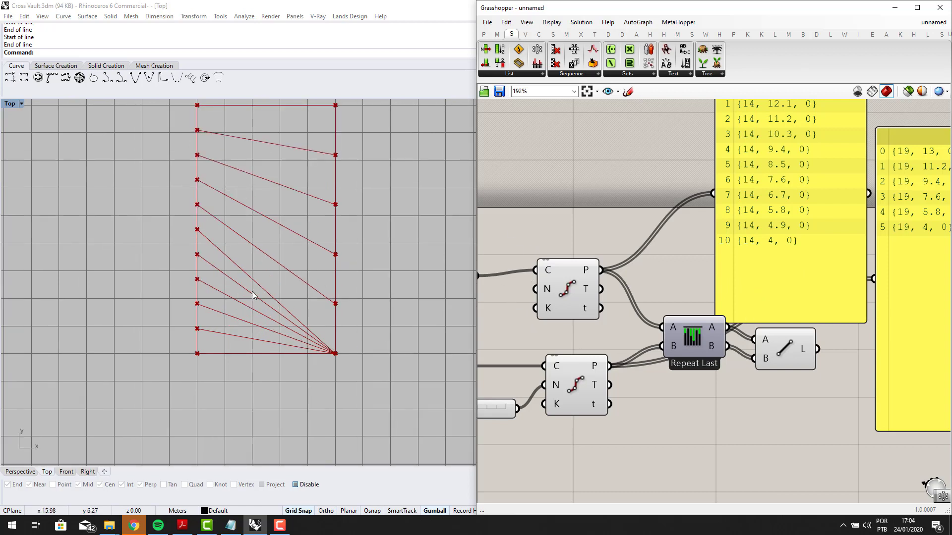
scroll(252, 295, down, 1)
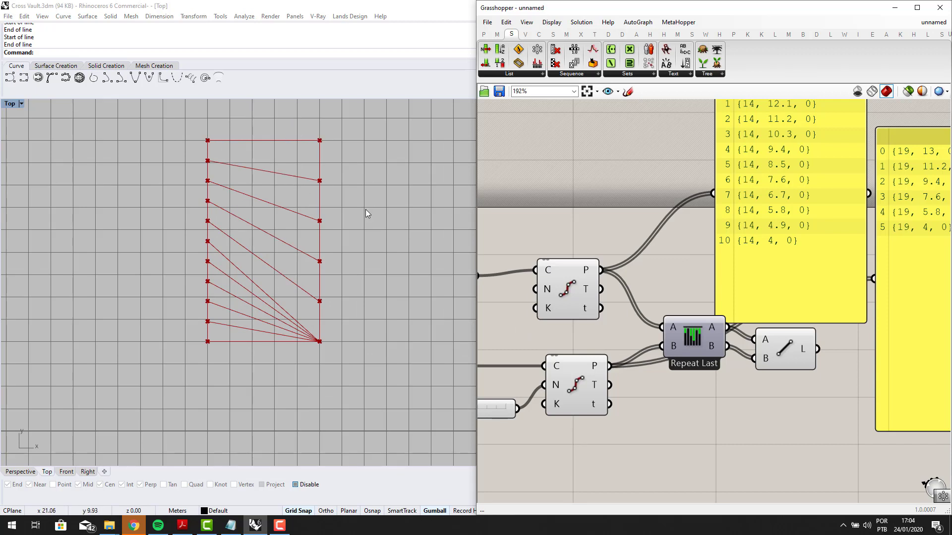
Step: Replace the Longest List component with a Cross Reference component placed beside the upper Divide Curve
click(535, 74)
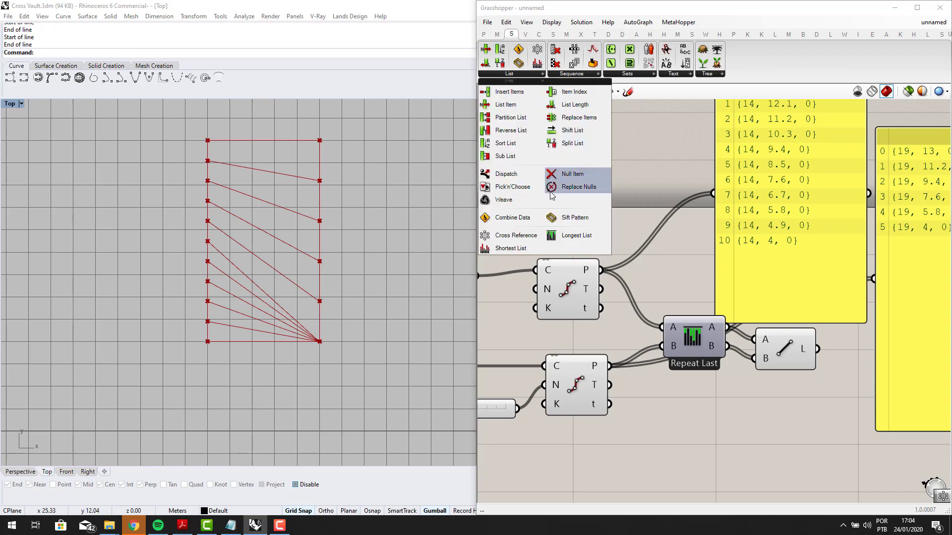
click(516, 236)
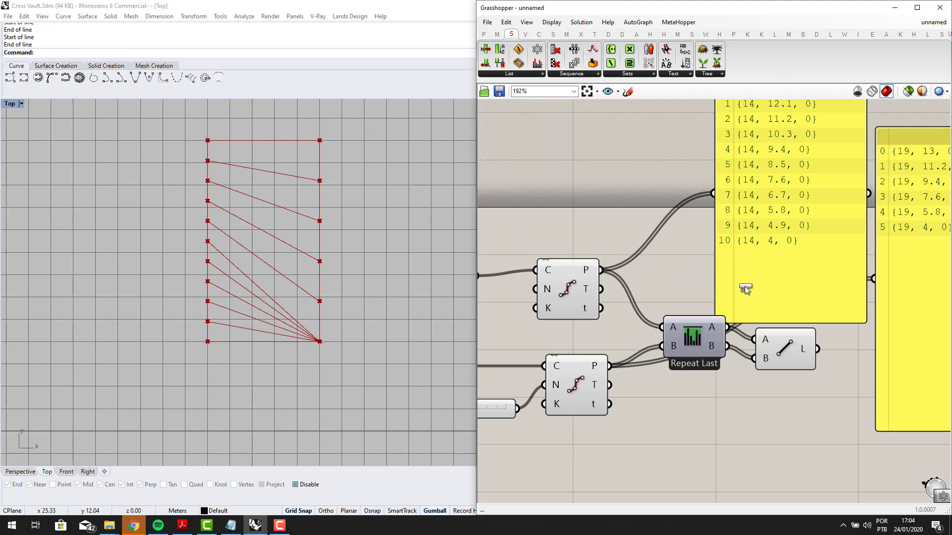
click(691, 271)
click(692, 356)
key(Delete)
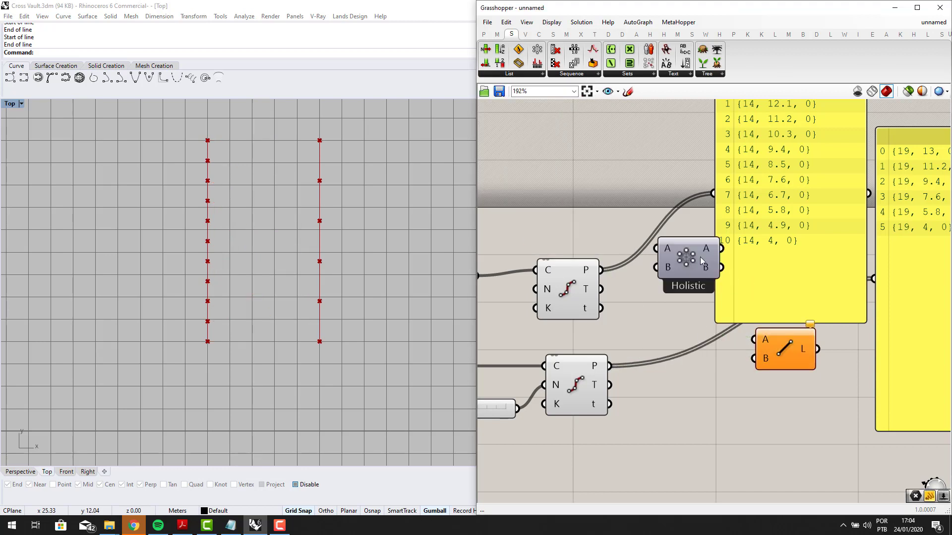
drag(694, 257, 692, 284)
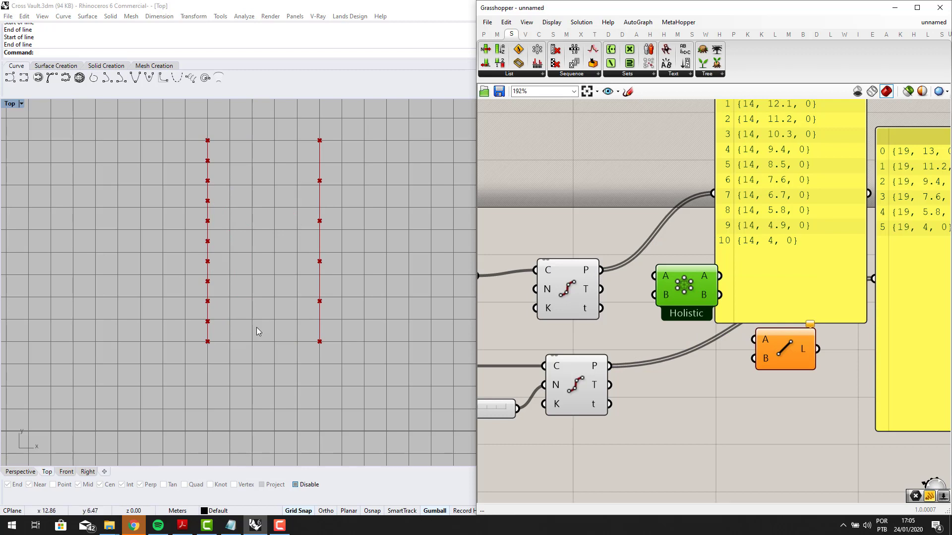
Step: Wire both Divide Curve point outputs into Cross Reference's A and B, and its outputs into the Line's A and B inputs
drag(654, 276, 601, 270)
drag(655, 296, 610, 365)
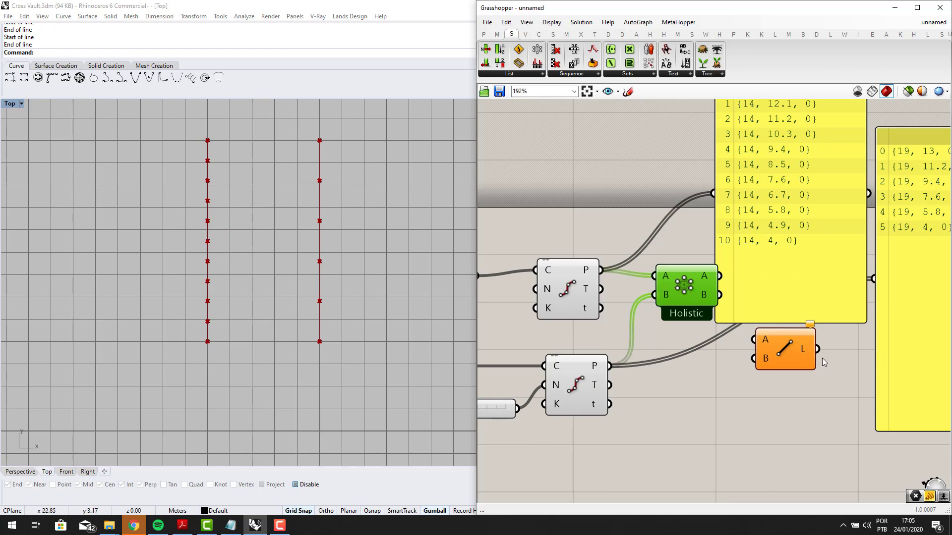
drag(719, 277, 719, 304)
scroll(200, 236, up, 4)
scroll(336, 163, down, 4)
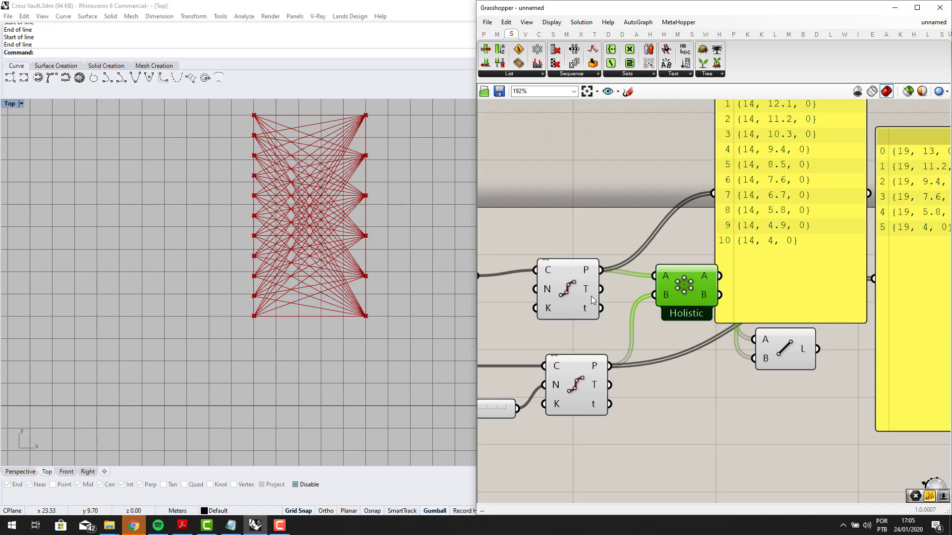
Step: Move the Cross Reference component slightly down, midway between the two Divide Curve components
scroll(634, 312, down, 1)
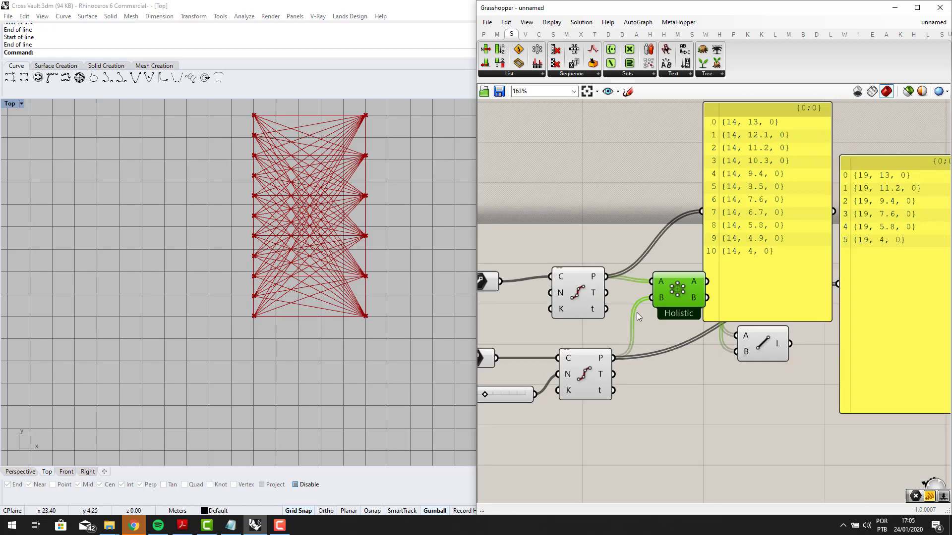
scroll(714, 298, up, 1)
drag(679, 290, 679, 314)
scroll(668, 324, down, 2)
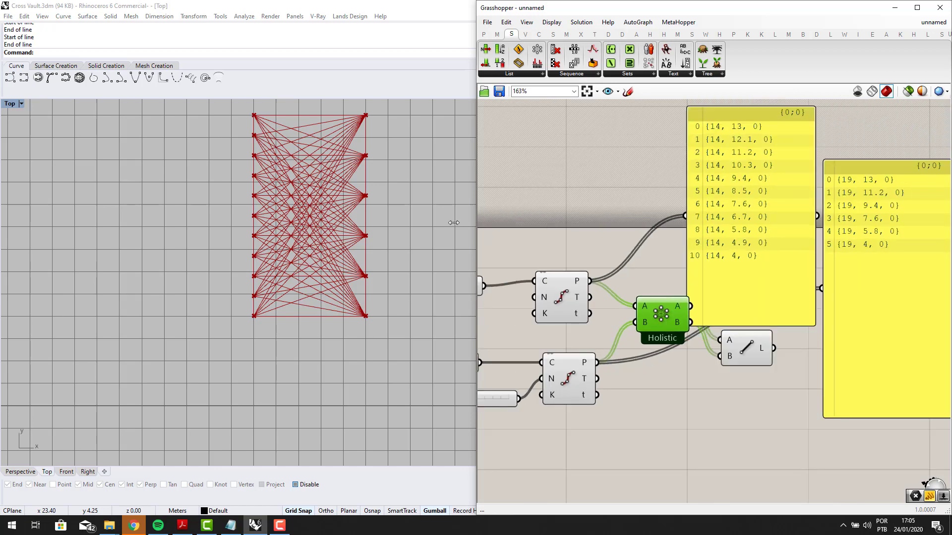
Step: Switch the Rhino viewport from Top to Perspective and bring up an empty canvas area below the existing Grasshopper definition
double_click(13, 105)
double_click(397, 105)
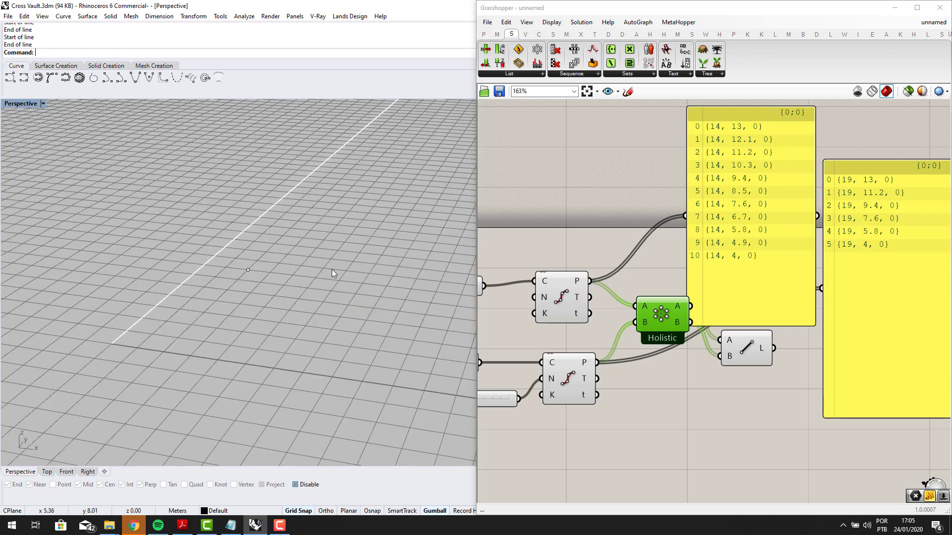
scroll(337, 270, down, 2)
scroll(608, 308, down, 1)
right_drag(608, 308, 662, 248)
scroll(248, 280, up, 1)
scroll(311, 296, down, 1)
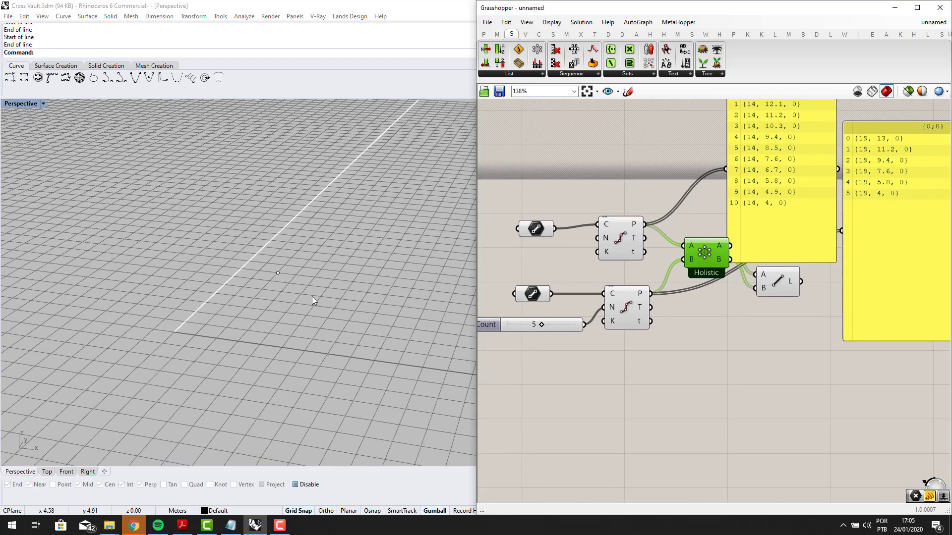
right_drag(577, 344, 599, 276)
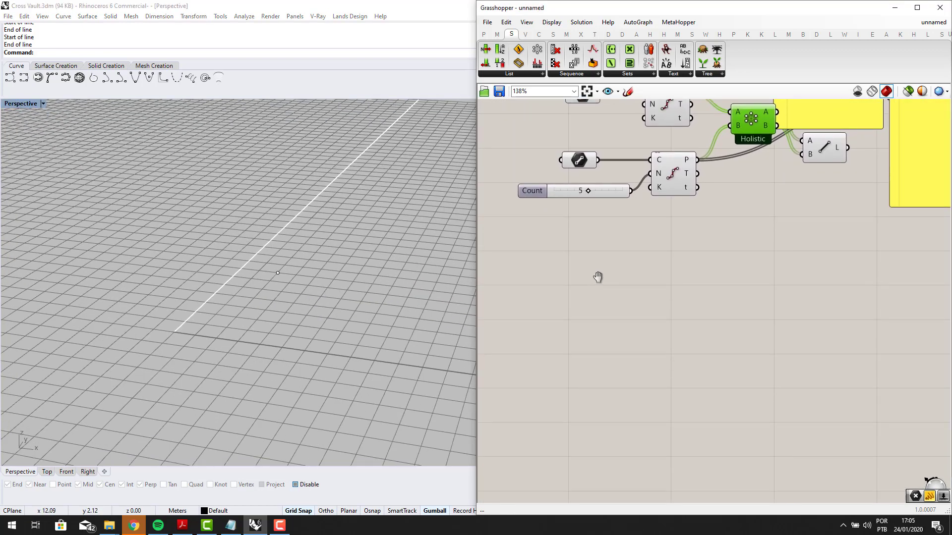
Step: Place a Construct Point component in the empty canvas area below the lower Divide Curve
double_click(630, 370)
text(cisntr)
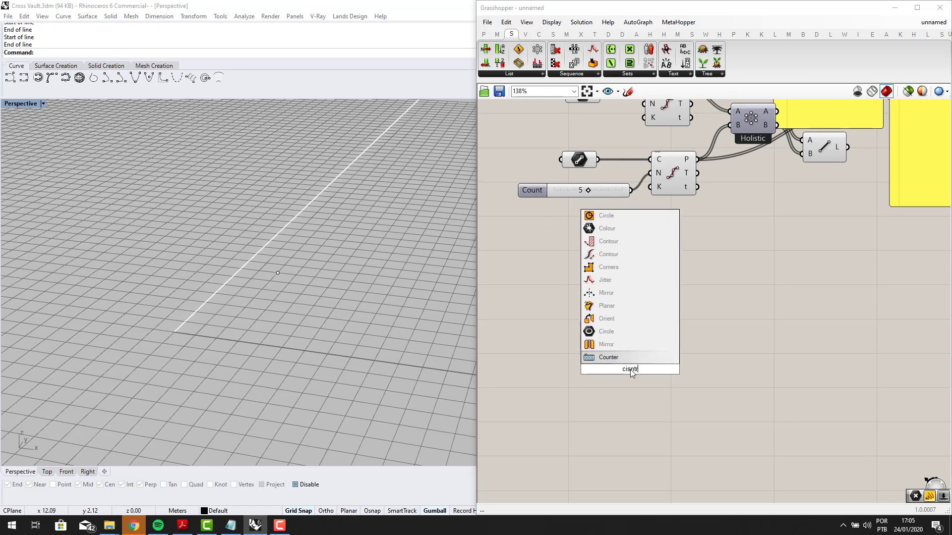
text(uct poi)
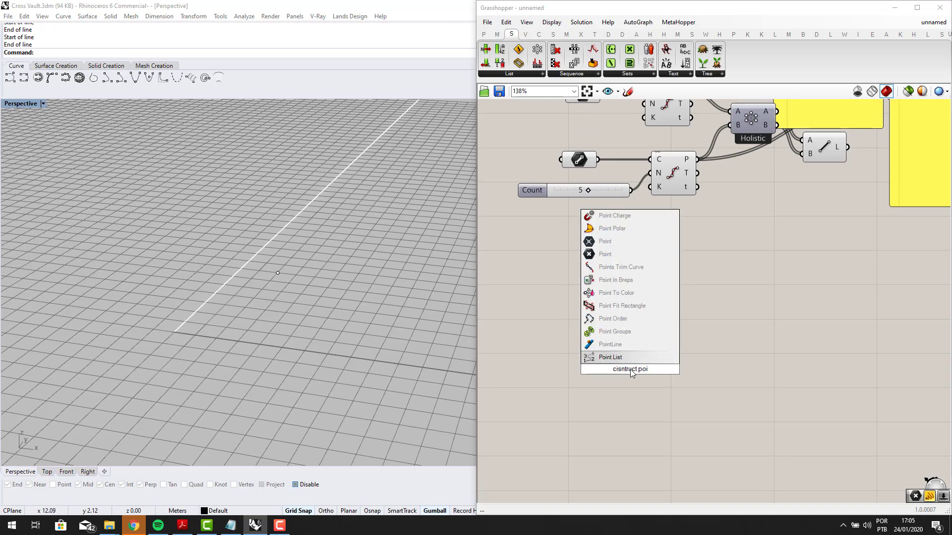
text(nt)
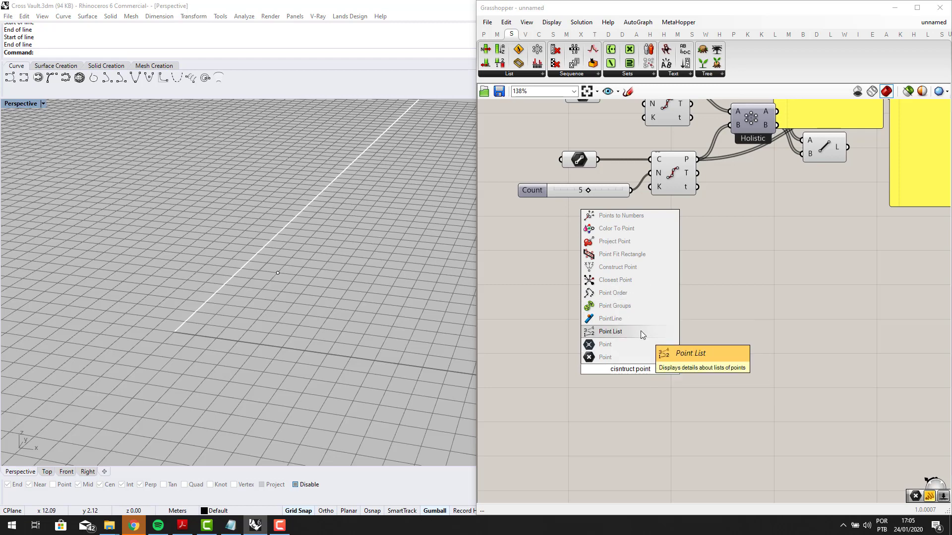
key(BackSpace)
key(BackSpace)
key(BackSpace)
key(BackSpace)
key(BackSpace)
key(BackSpace)
key(BackSpace)
key(BackSpace)
key(BackSpace)
key(BackSpace)
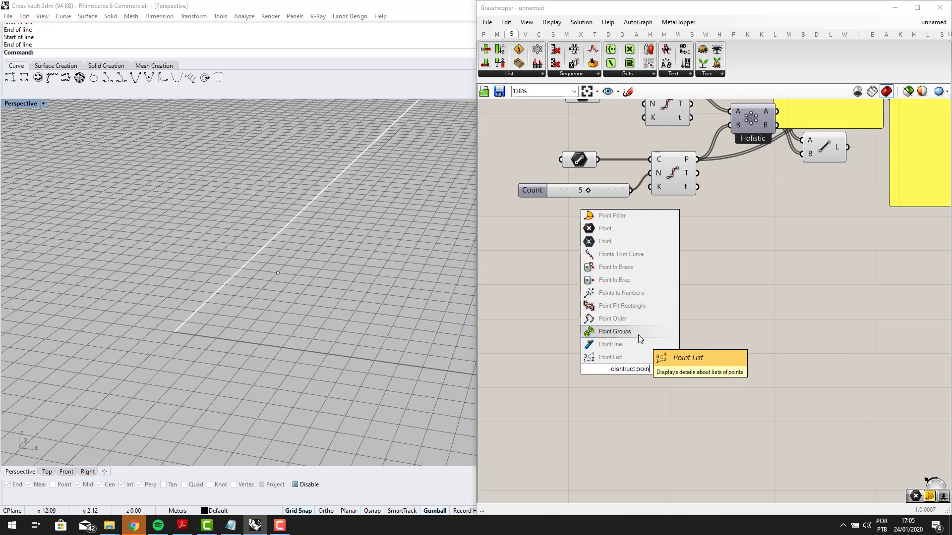
key(BackSpace)
key(BackSpace)
key(BackSpace)
key(BackSpace)
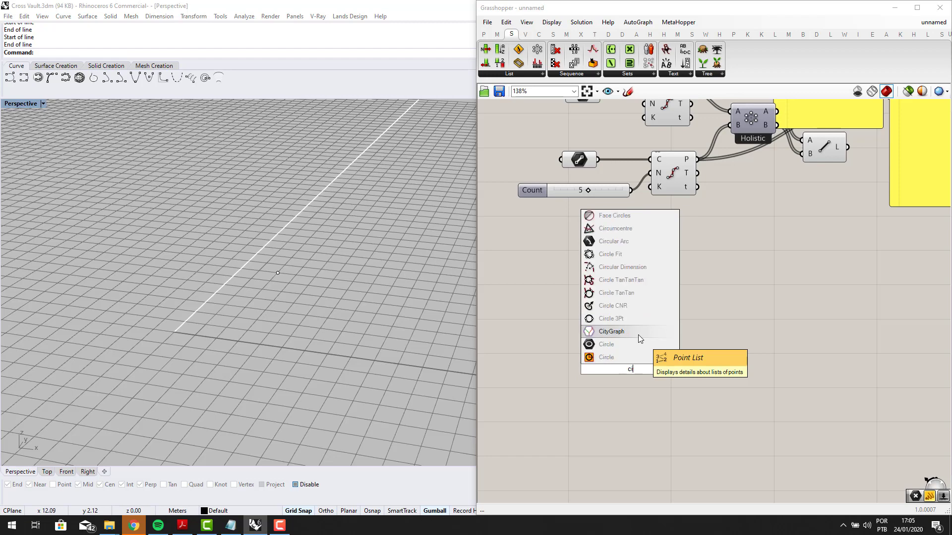
text(onstruct ´pom)
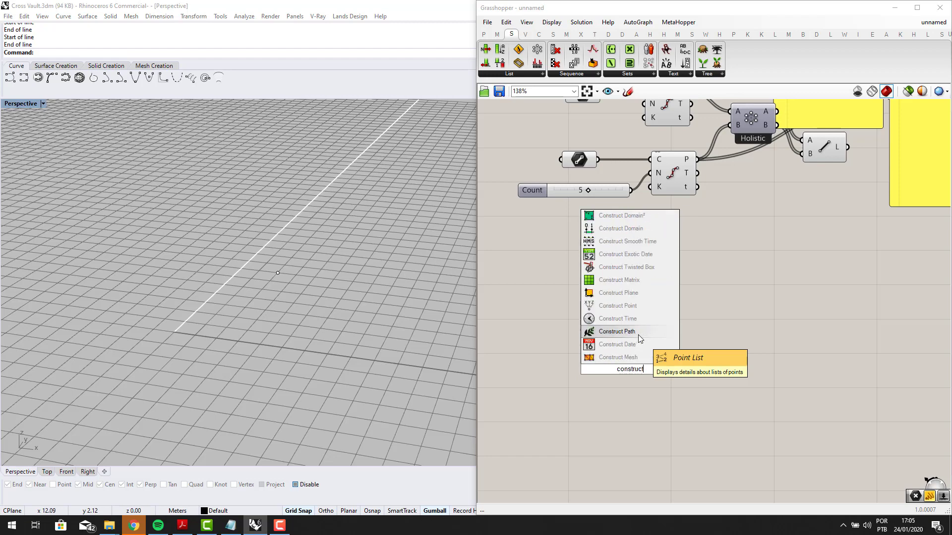
key(BackSpace)
key(BackSpace)
key(BackSpace)
key(BackSpace)
text(point)
key(Down)
key(Down)
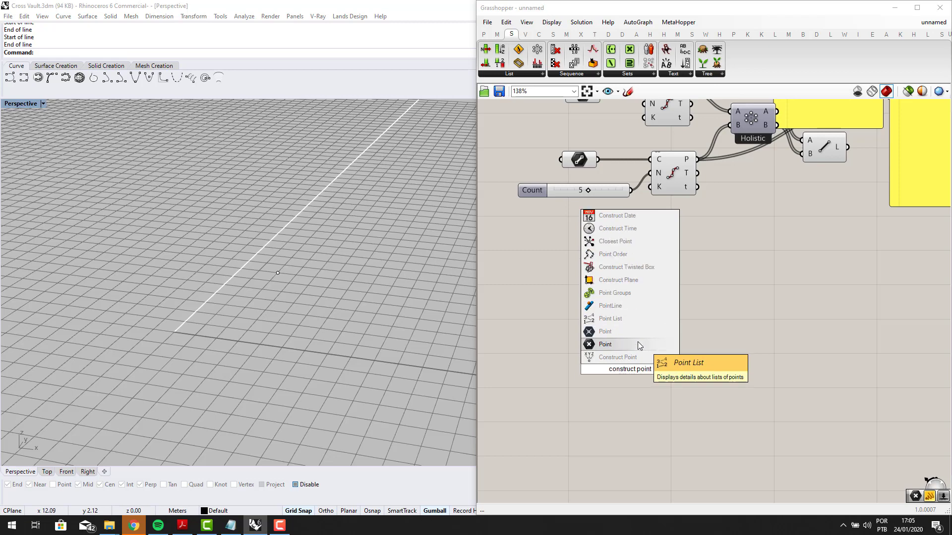
key(Return)
drag(639, 369, 733, 308)
Step: Place a Series component beside Construct Point and wire its output into the X input
scroll(662, 285, up, 1)
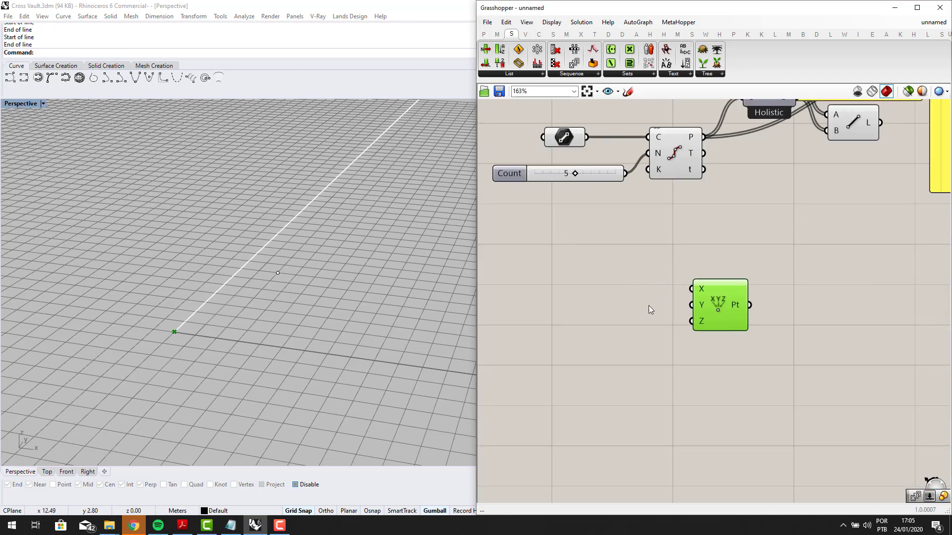
scroll(652, 304, up, 2)
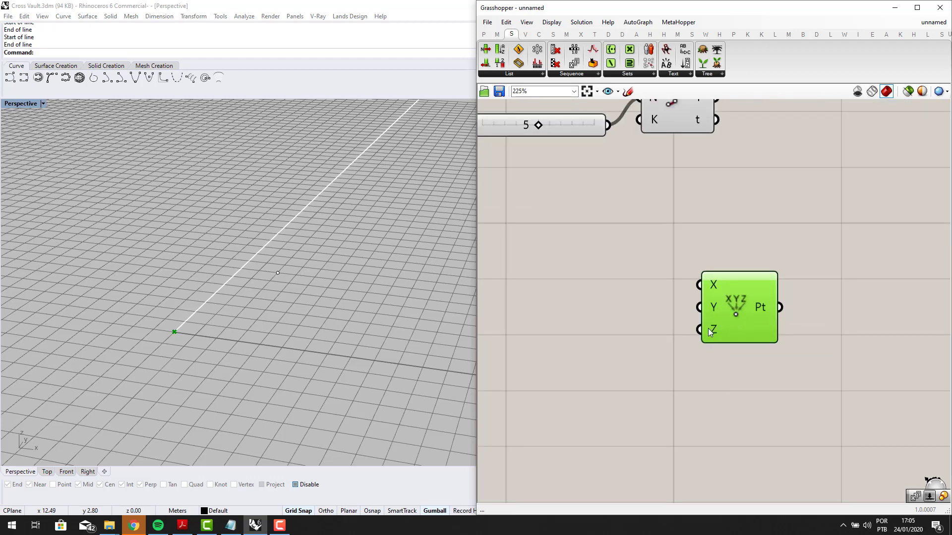
scroll(789, 296, down, 2)
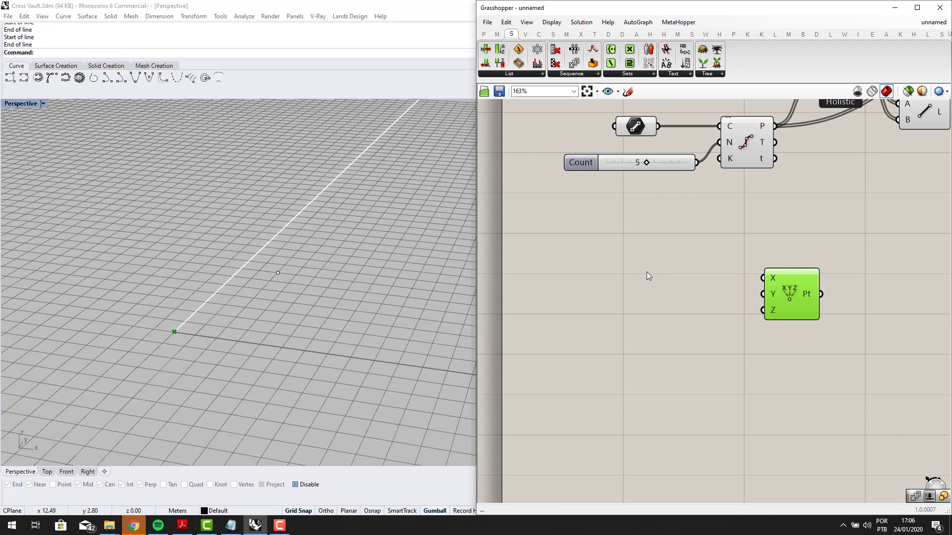
scroll(766, 261, up, 2)
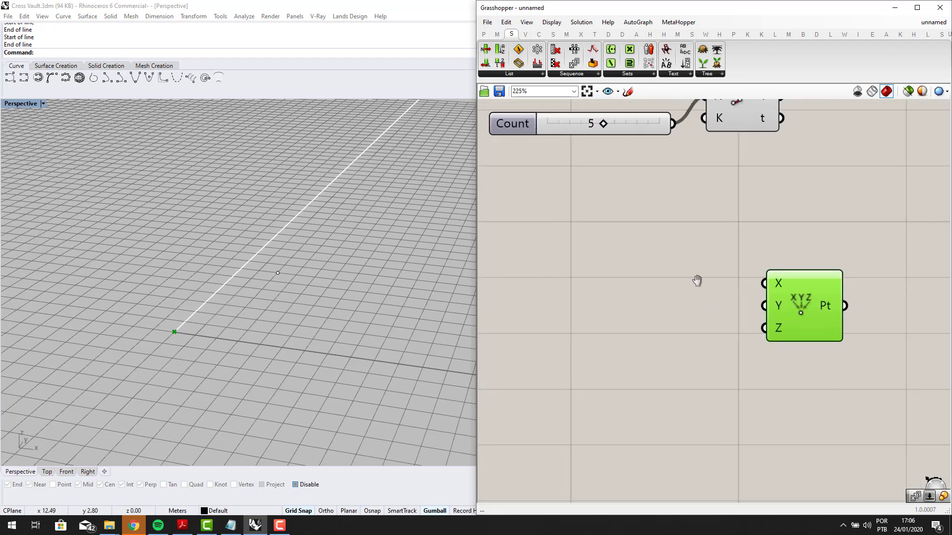
scroll(675, 300, down, 3)
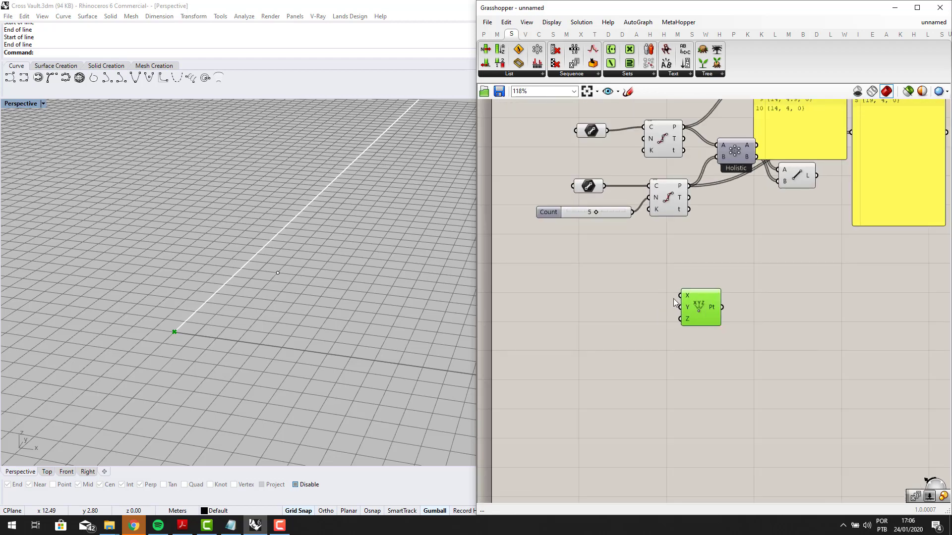
double_click(603, 302)
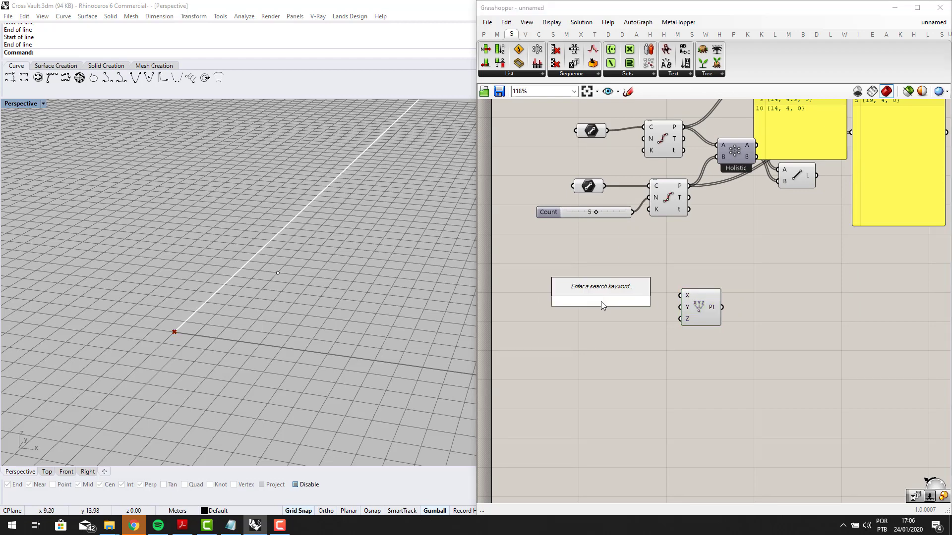
text(series)
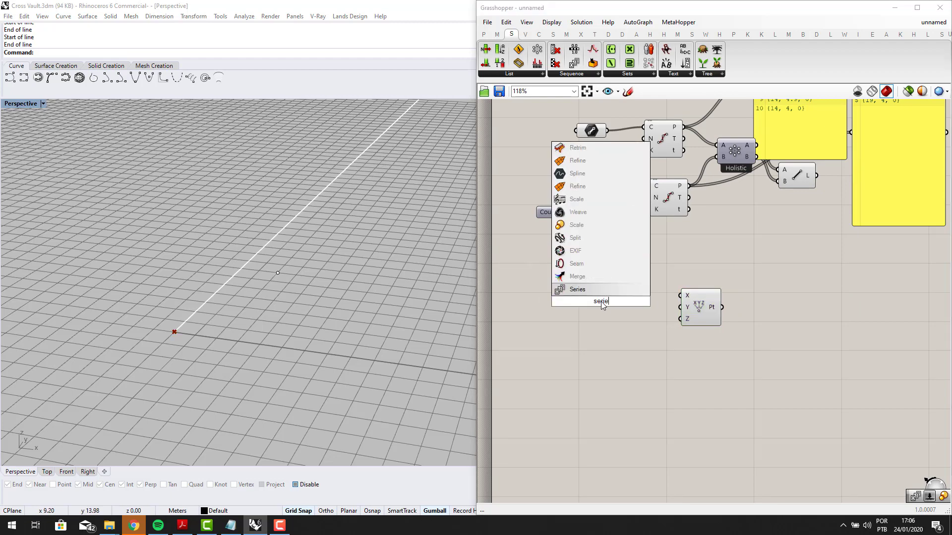
click(614, 289)
scroll(615, 291, up, 2)
drag(623, 304, 634, 265)
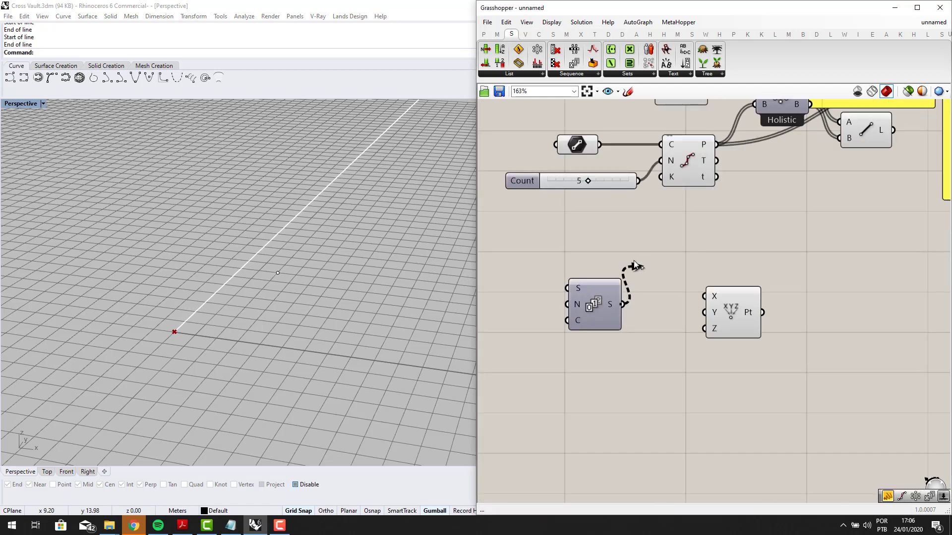
drag(603, 300, 703, 296)
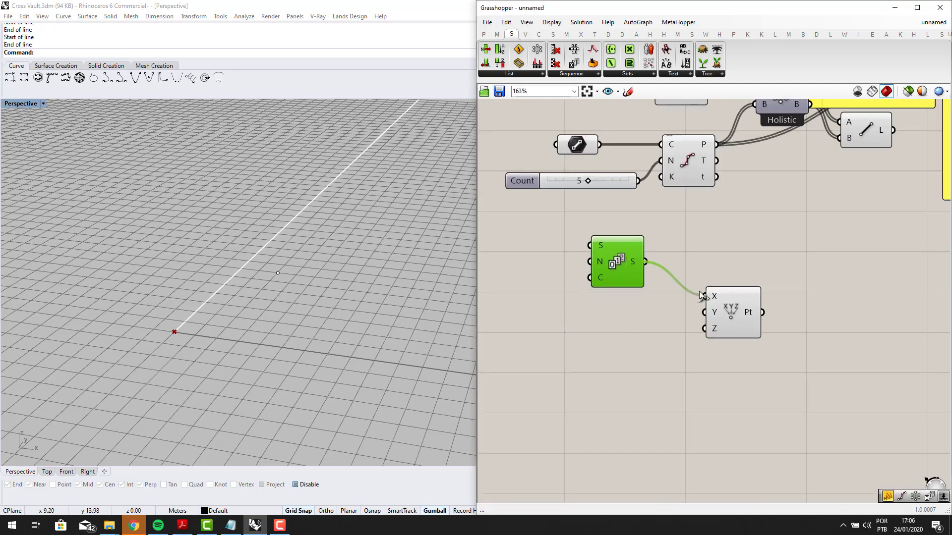
Step: Duplicate the Series component below the first and wire the copy's output into Construct Point's Y input
drag(614, 266, 722, 316)
key(ctrl+c)
key(ctrl+v)
drag(612, 320, 613, 312)
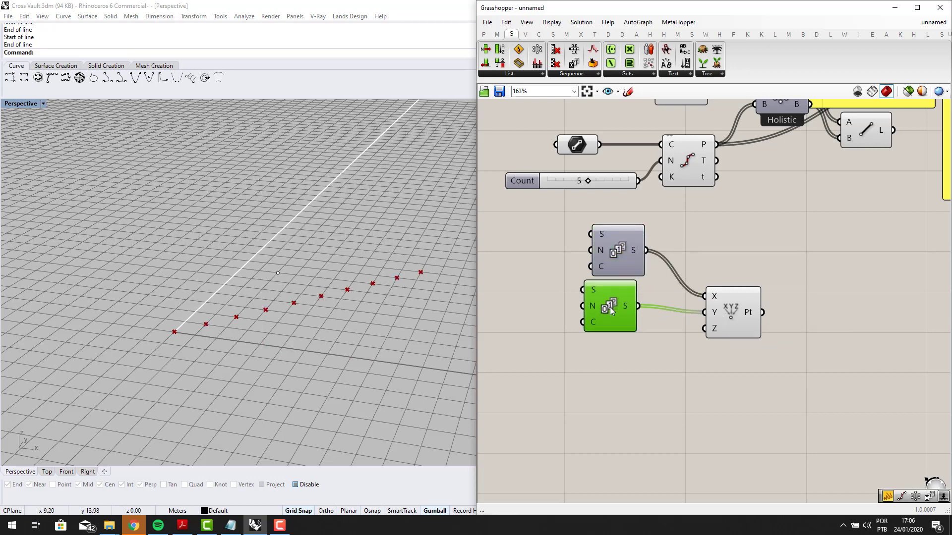
right_drag(307, 336, 272, 341)
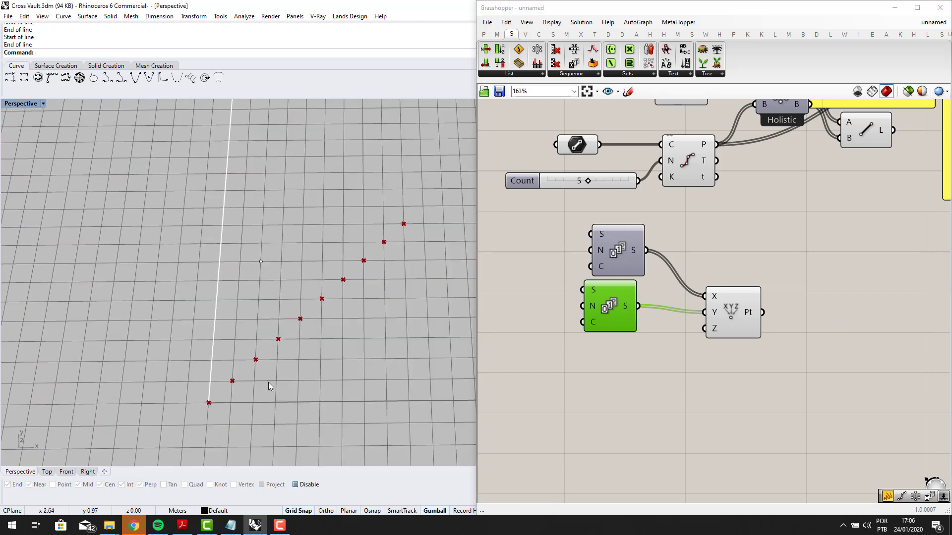
Step: Move the lower Divide Curve's panel down and rewire it to the first Series, then feed a copied panel from the second Series
scroll(616, 298, down, 2)
right_drag(674, 283, 621, 295)
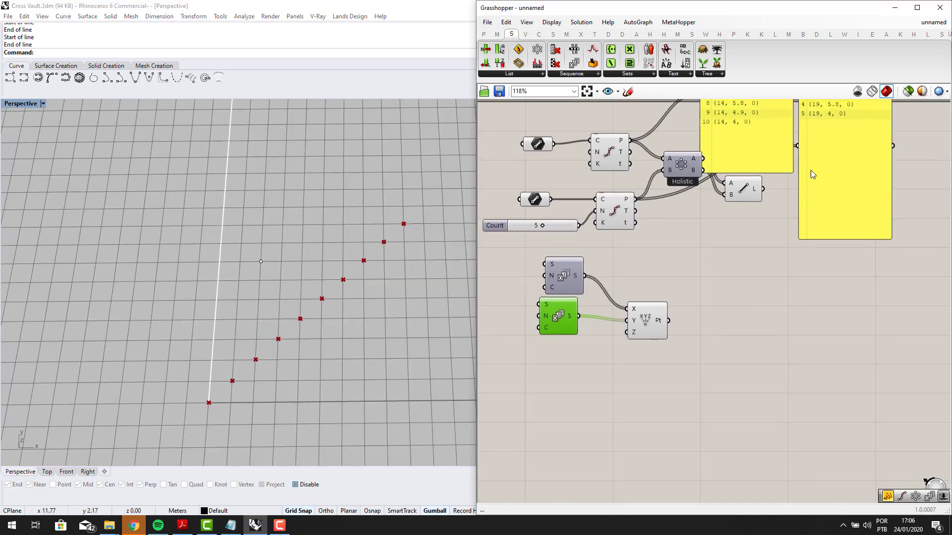
drag(810, 171, 705, 286)
drag(584, 276, 683, 329)
key(ctrl+v)
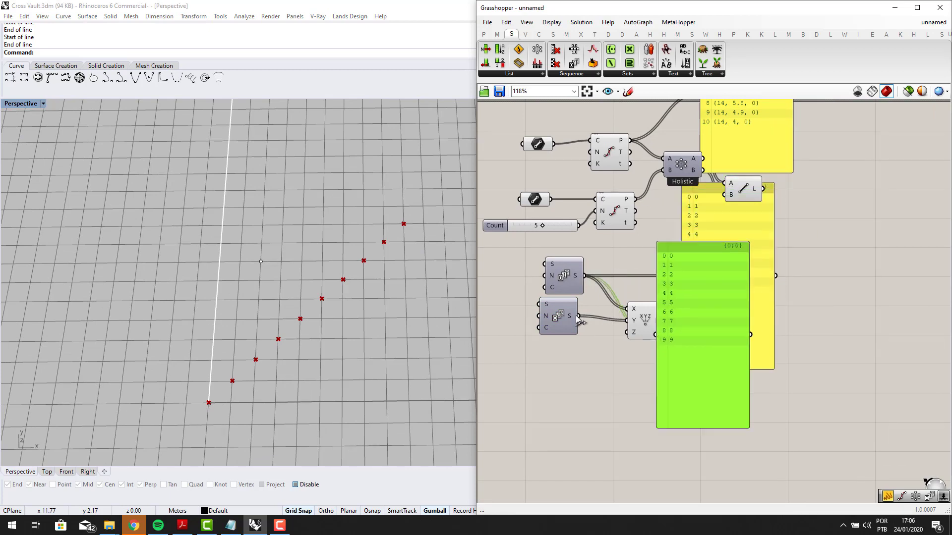
drag(579, 315, 802, 290)
right_drag(813, 259, 766, 309)
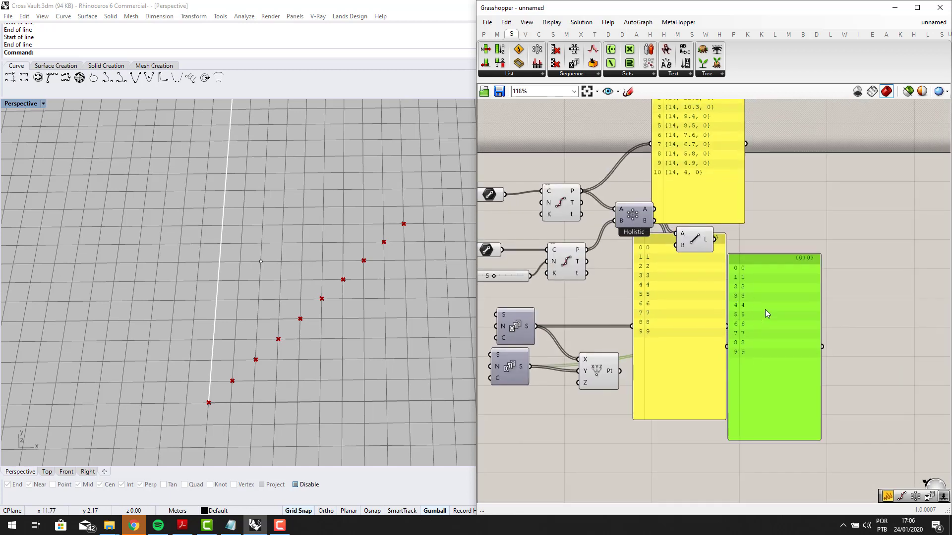
drag(765, 309, 766, 290)
drag(697, 289, 699, 328)
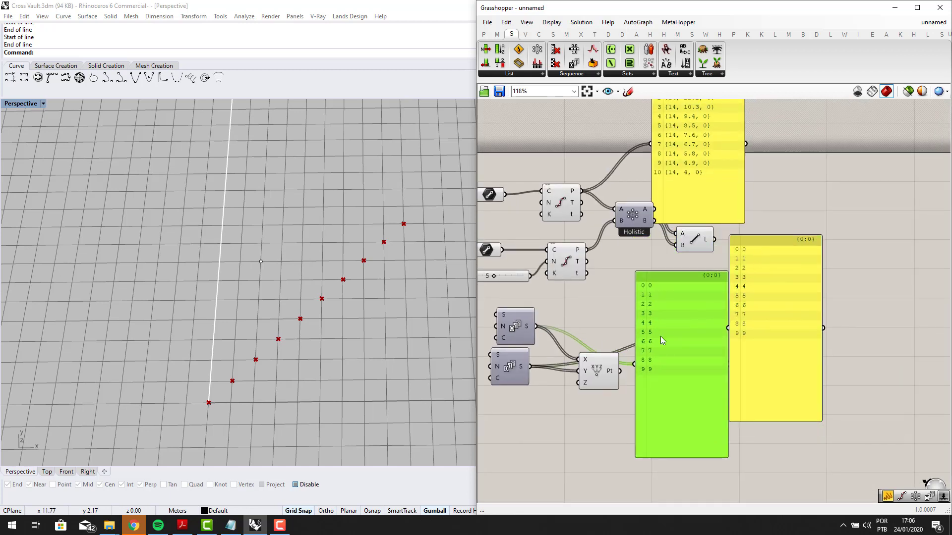
right_drag(681, 329, 722, 300)
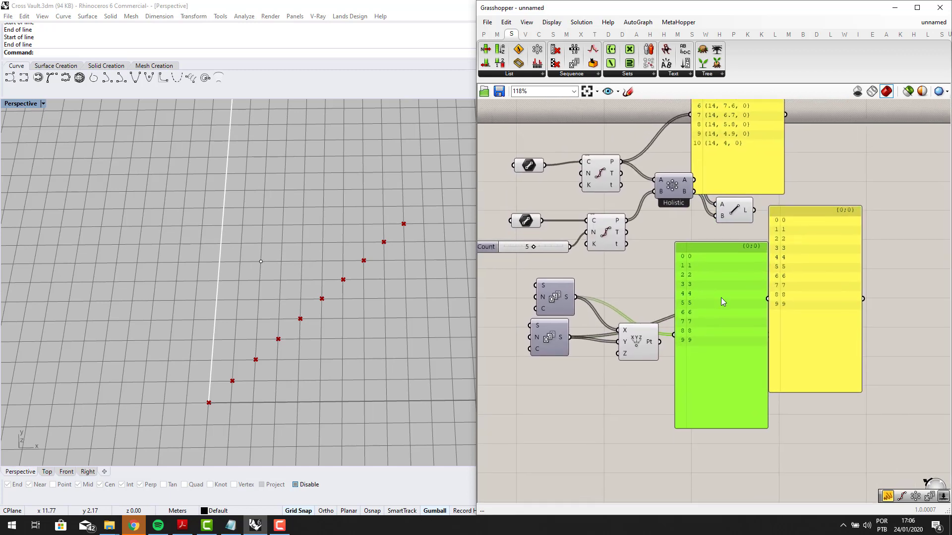
Step: Insert a copy of Cross Reference between the two Series outputs and Construct Point's X and Y inputs
drag(639, 353, 655, 316)
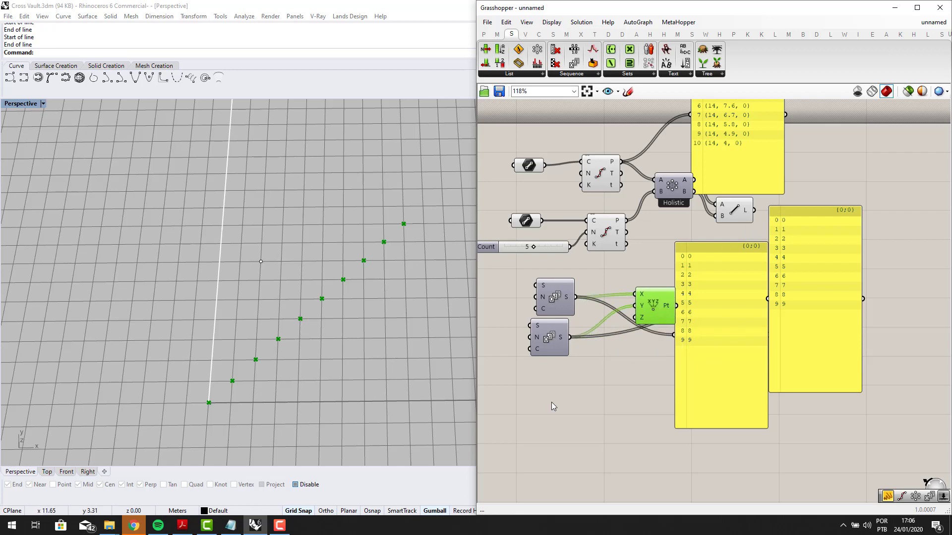
drag(666, 182, 562, 354)
key(ctrl+c)
key(ctrl+v)
scroll(597, 297, up, 3)
mouse_move(654, 307)
mouse_down()
mouse_move(619, 303)
mouse_move(650, 290)
mouse_move(639, 304)
mouse_up()
right_drag(328, 263, 252, 263)
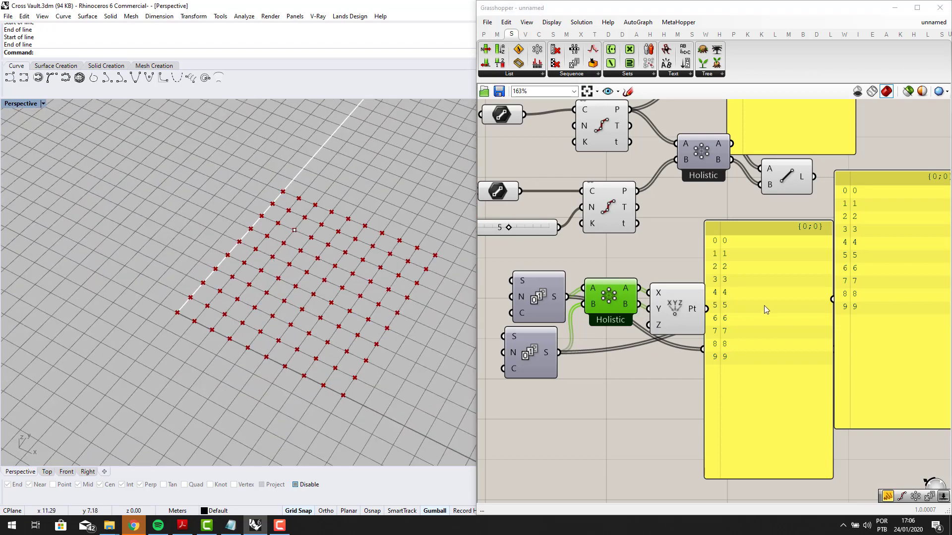
Step: Move the first Series panel and Construct Point farther from the new Cross Reference to open up space
drag(743, 322, 771, 317)
scroll(771, 317, down, 2)
right_drag(771, 318, 774, 278)
scroll(708, 284, up, 1)
drag(708, 282, 729, 276)
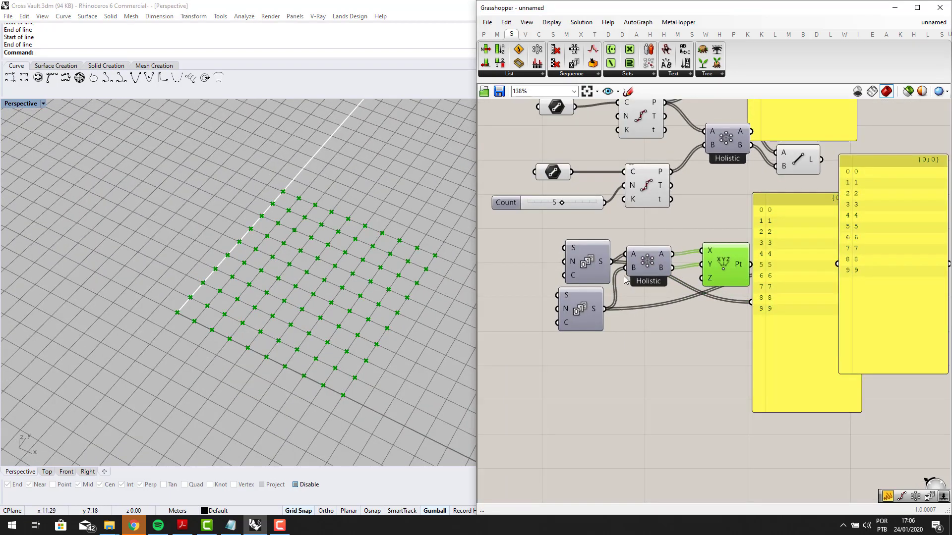
Step: Add a third input, C, to the lower Cross Reference and line the component up with Construct Point
scroll(639, 281, up, 5)
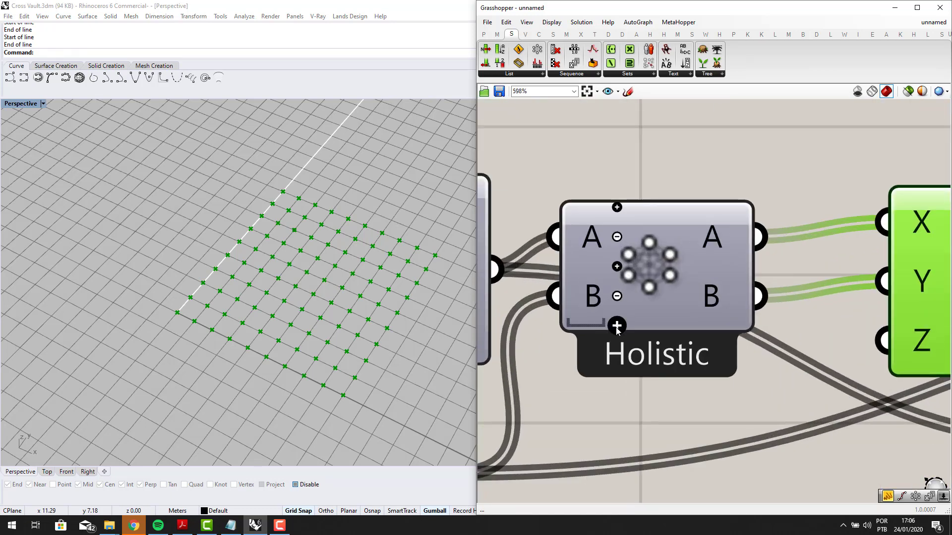
click(616, 328)
scroll(663, 282, down, 2)
drag(647, 300, 671, 310)
scroll(671, 310, down, 4)
right_drag(671, 310, 712, 232)
Step: Duplicate the second Series, wire the copy into Cross Reference's C input, and connect the C output to Construct Point's Z
click(587, 296)
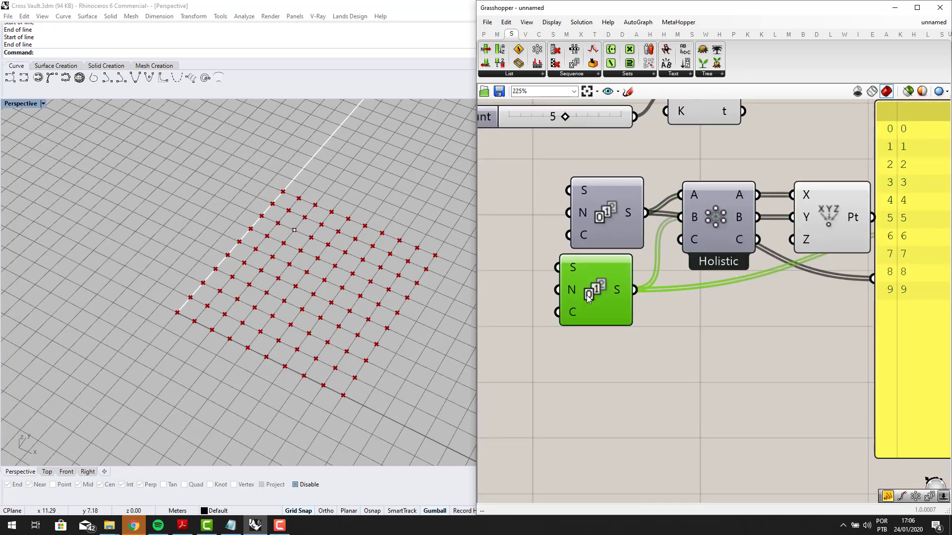
key(ctrl+c)
key(ctrl+v)
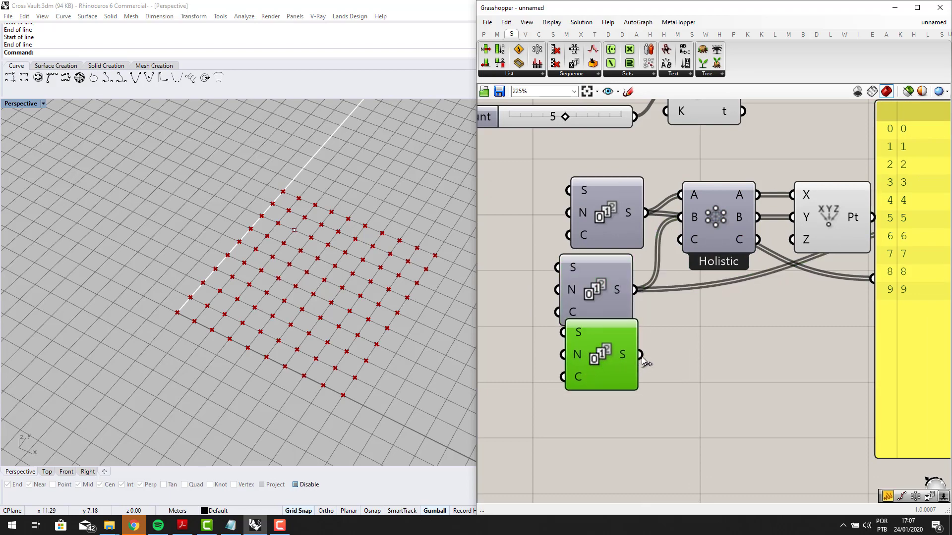
drag(641, 354, 791, 240)
right_drag(347, 248, 378, 196)
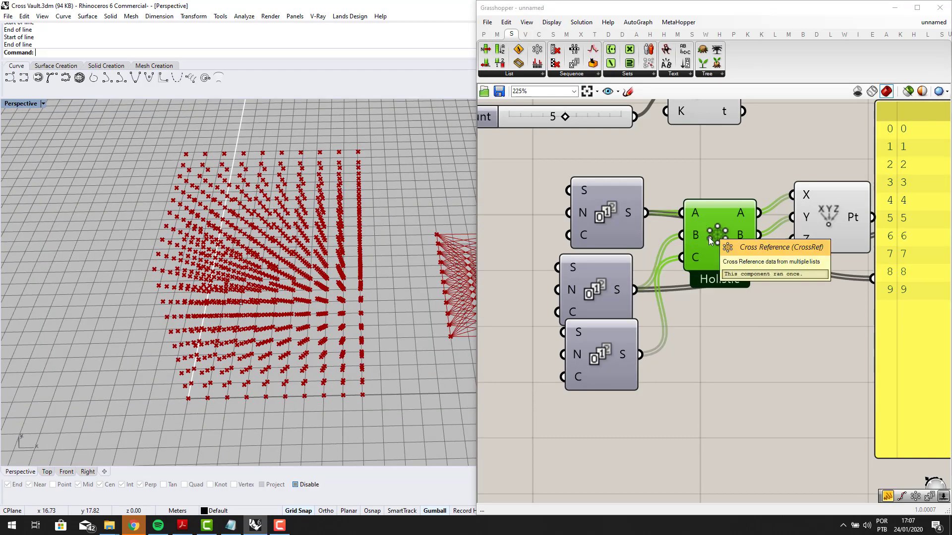
Step: Delete the Construct Point example: three Series, the lower Cross Reference, Construct Point and both Series panels
scroll(655, 307, down, 5)
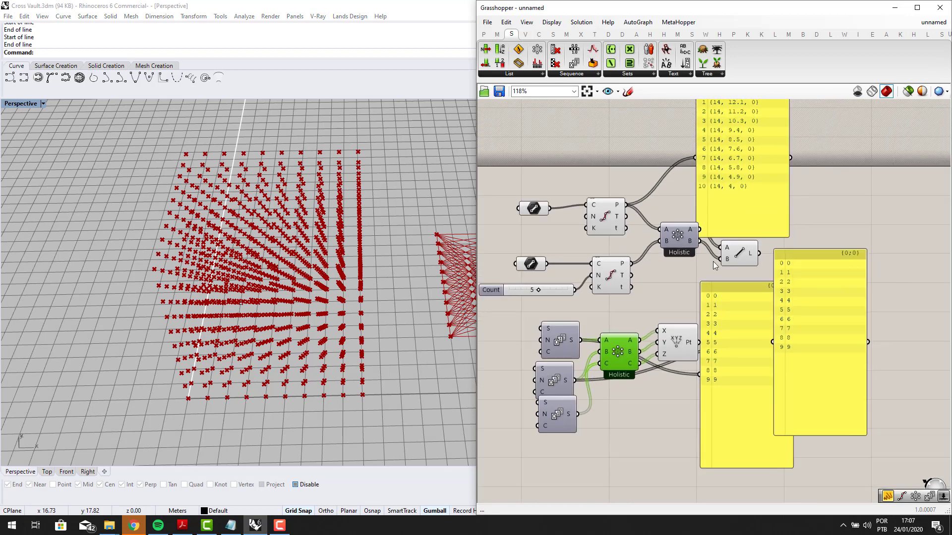
right_drag(710, 348, 718, 308)
scroll(718, 308, up, 3)
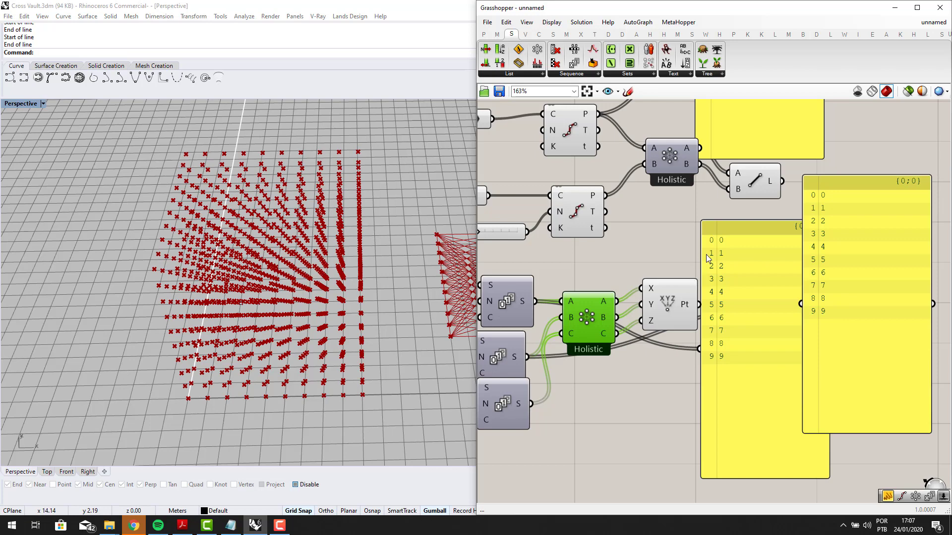
scroll(711, 248, down, 3)
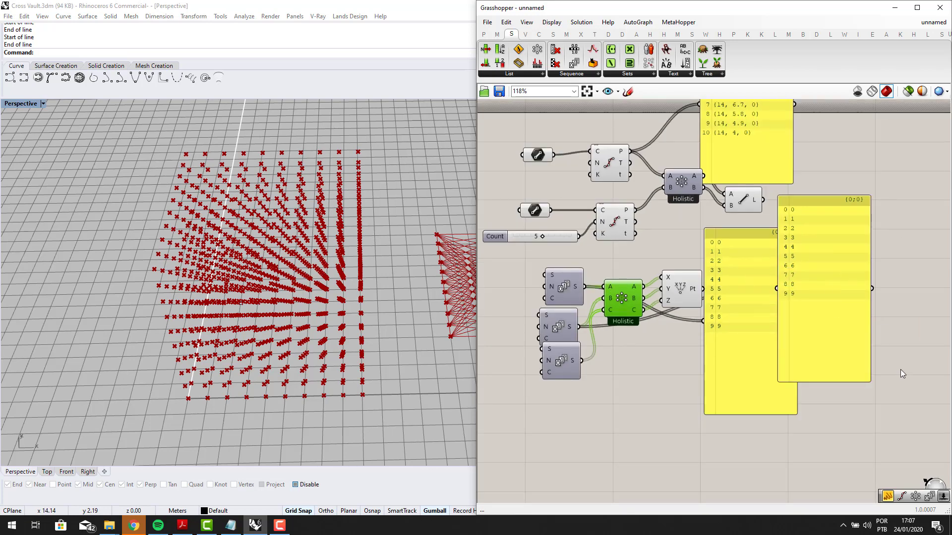
drag(899, 373, 563, 271)
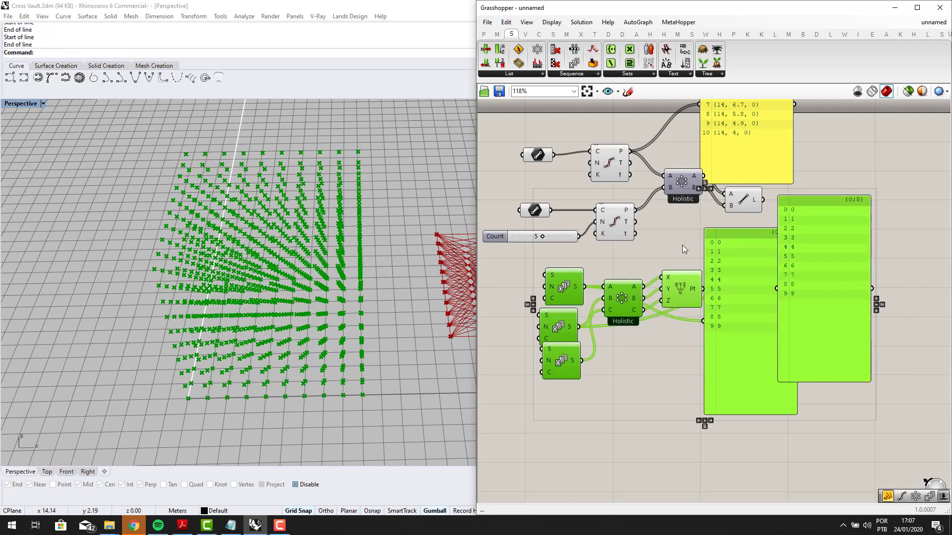
key(Delete)
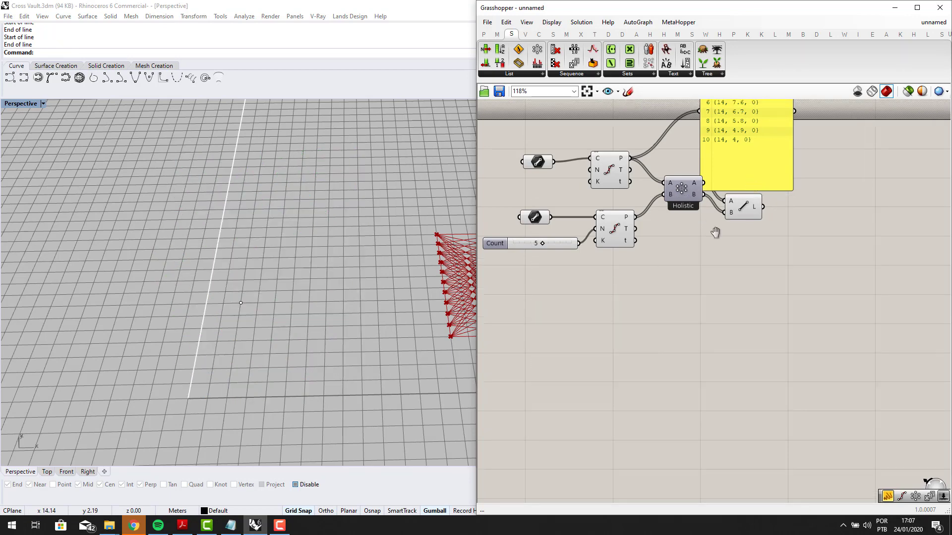
Step: Delete the leftover points panel and the Cross Reference component between the two Divide Curve components and Line
click(709, 212)
key(Delete)
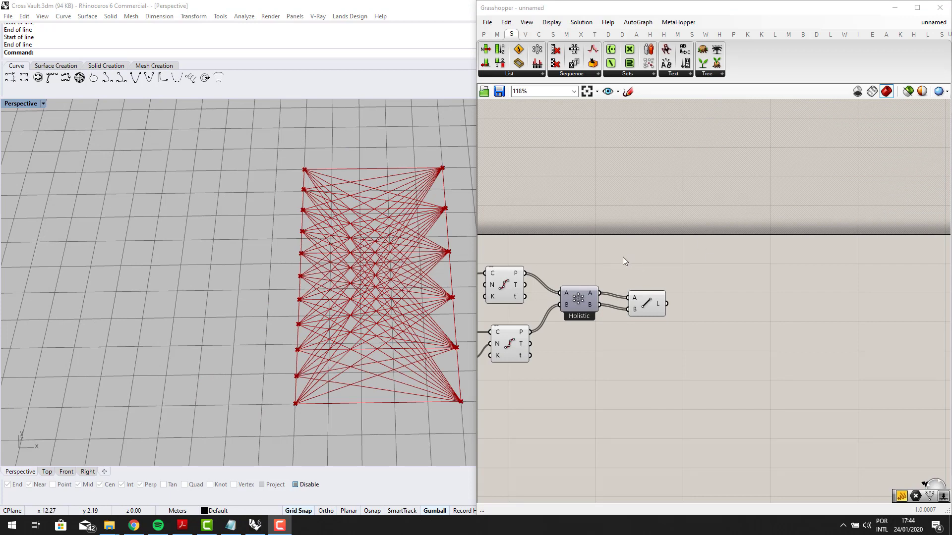
right_drag(621, 256, 695, 227)
scroll(695, 228, up, 1)
right_drag(630, 277, 640, 260)
scroll(641, 260, up, 2)
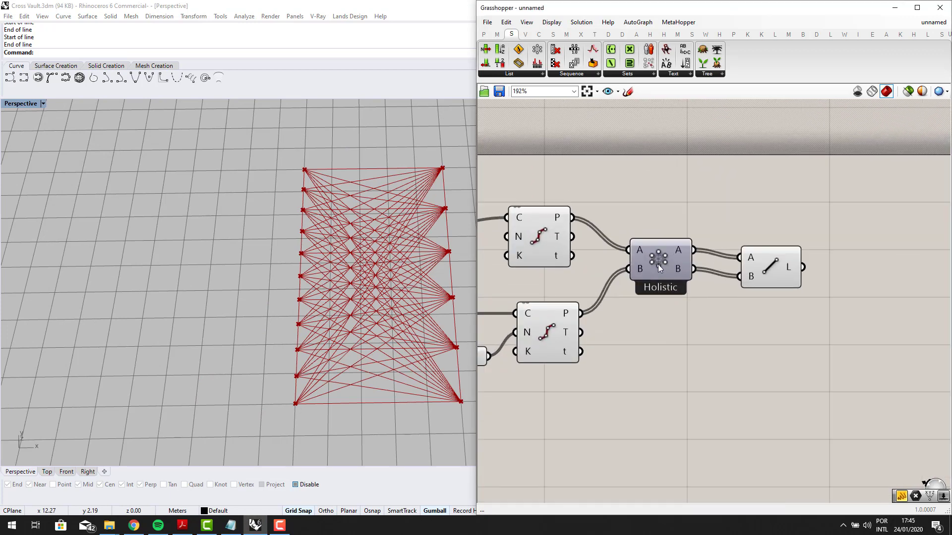
click(664, 263)
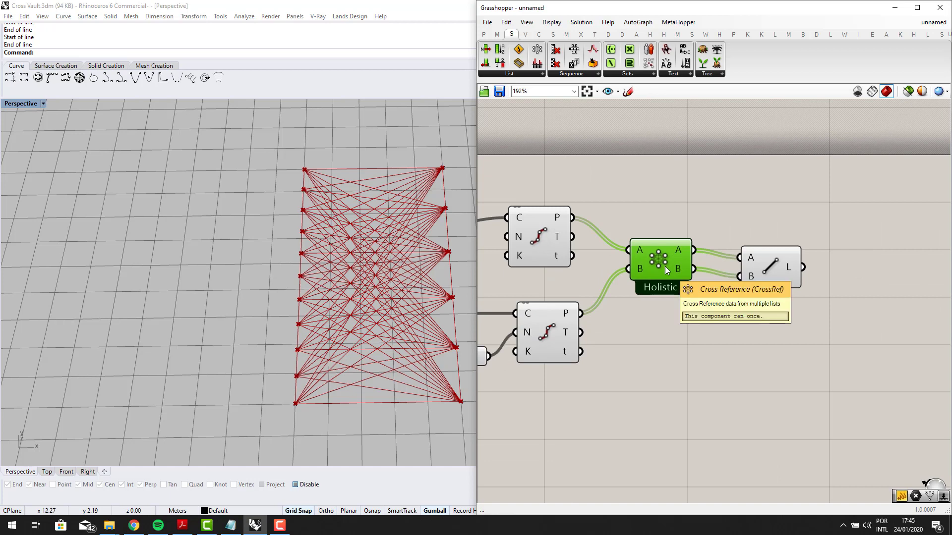
key(Delete)
Step: Add a Panel and connect the upper Divide Curve's P output to it
double_click(669, 273)
text(panel)
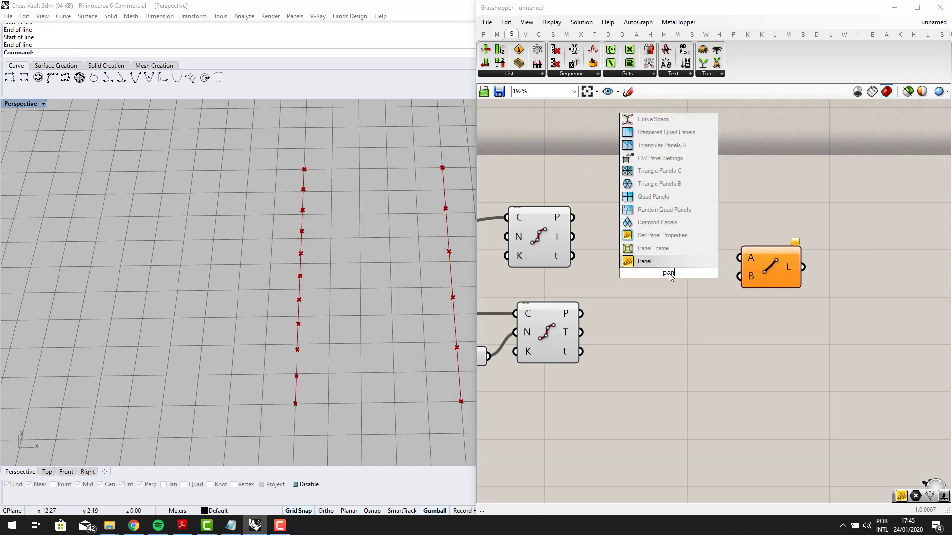
click(645, 254)
drag(572, 217, 613, 208)
Step: Duplicate the panel, feed the copy from the lower Divide Curve's P output, and place the two panels above and below Line
drag(650, 242, 696, 297)
drag(581, 314, 623, 264)
drag(692, 310, 689, 422)
scroll(685, 356, down, 2)
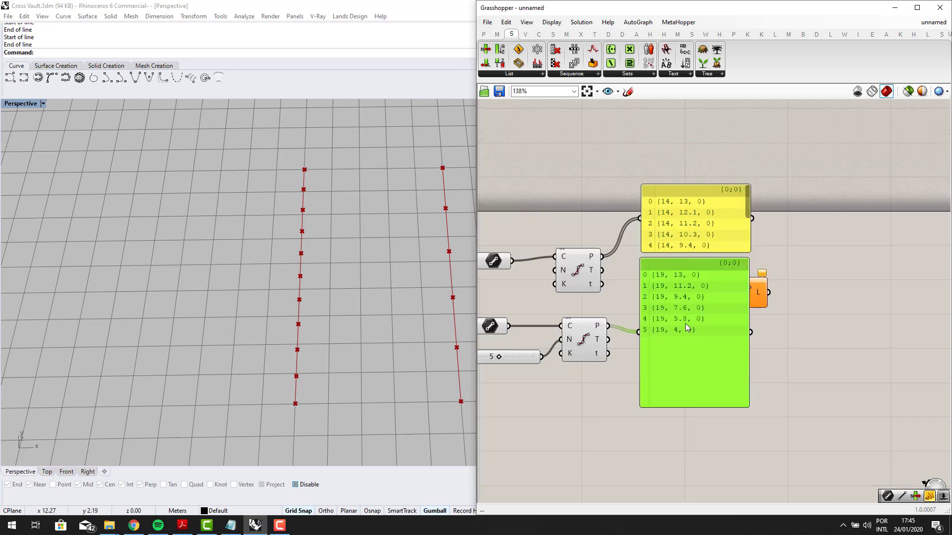
drag(685, 323, 693, 399)
scroll(660, 241, up, 2)
click(668, 221)
drag(668, 220, 671, 240)
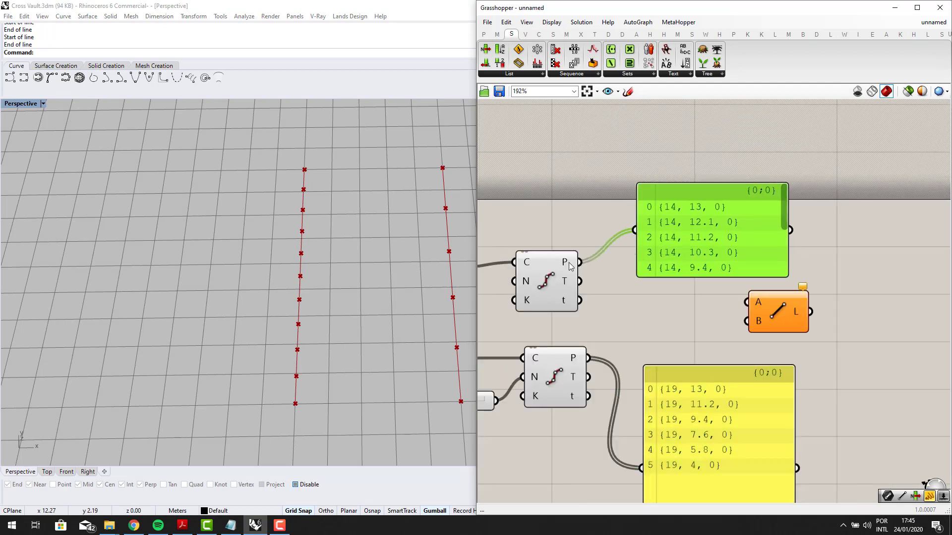
Step: Graft the P output of the upper Divide Curve
scroll(570, 263, up, 2)
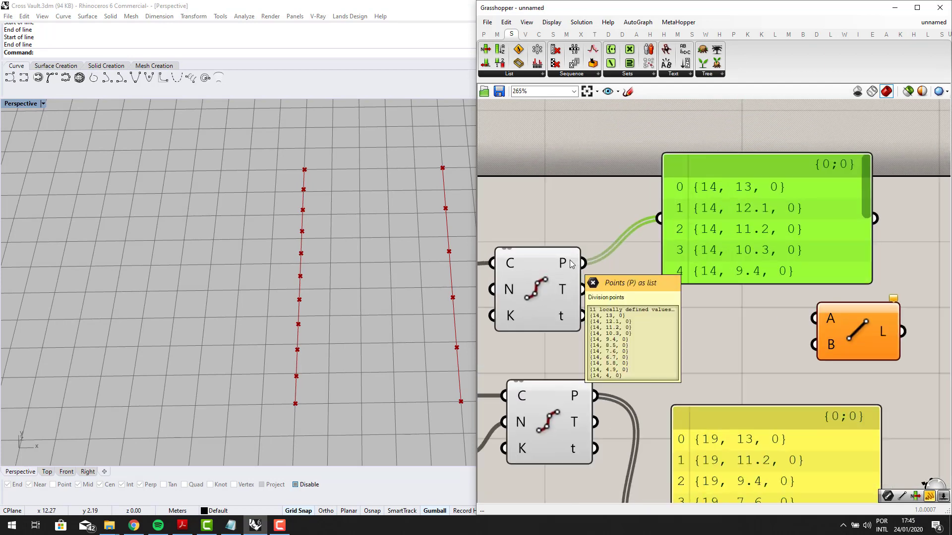
right_click(571, 264)
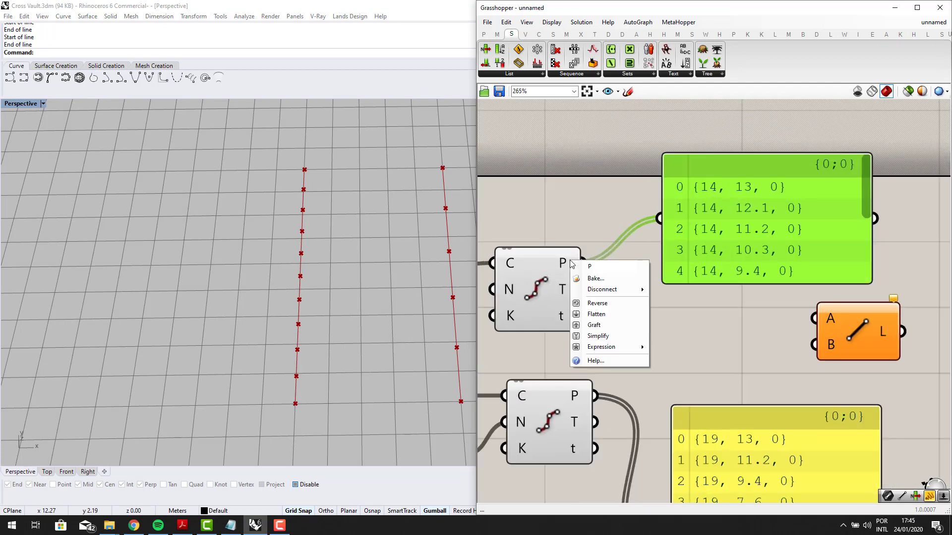
click(583, 327)
scroll(665, 255, down, 4)
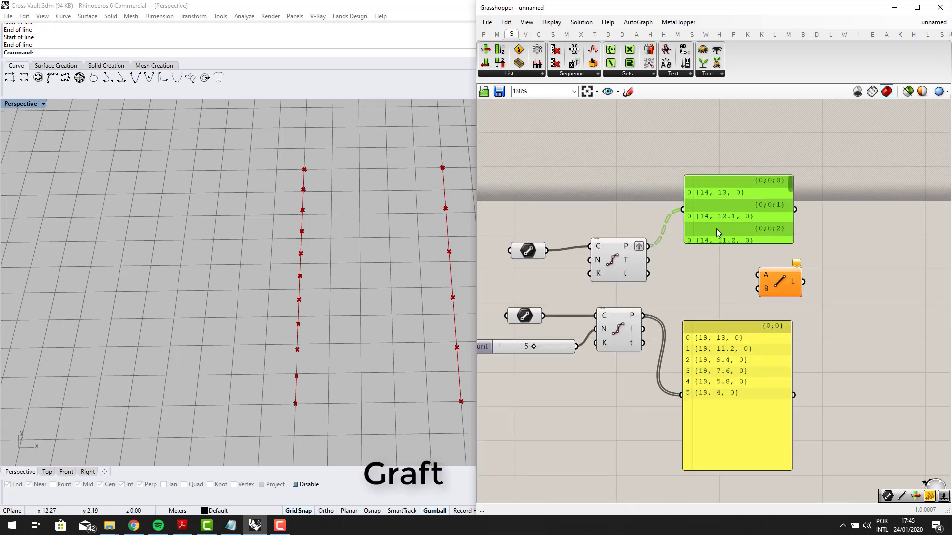
Step: Move the grafted points panel next to the lower points panel and enlarge it to show every branch
scroll(741, 229, down, 1)
drag(717, 229, 827, 347)
right_drag(828, 347, 810, 250)
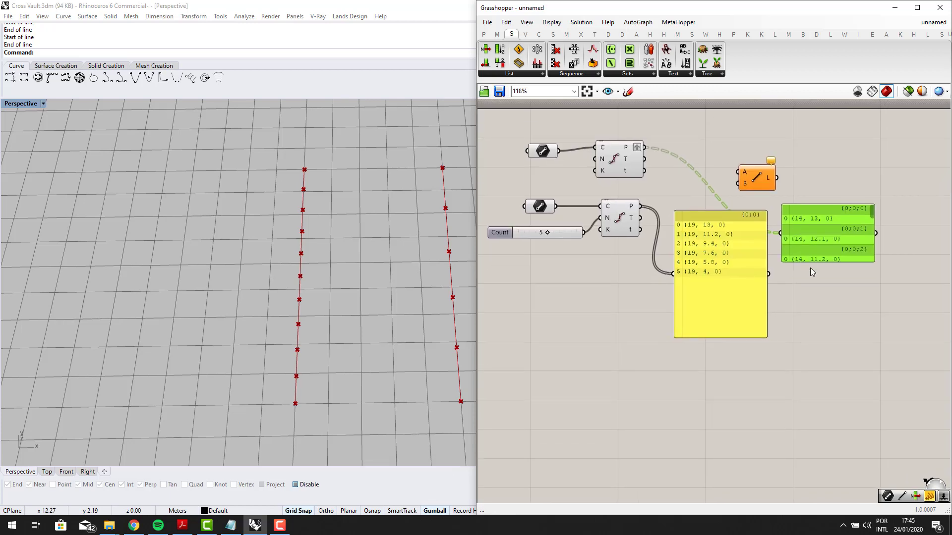
drag(811, 263, 845, 472)
scroll(821, 319, up, 2)
drag(853, 420, 859, 384)
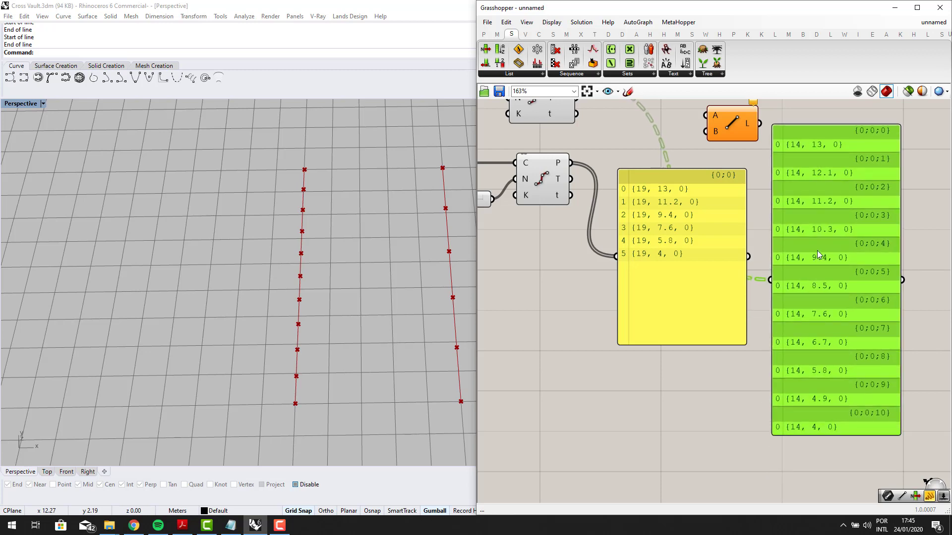
Step: Connect the grafted upper points to Line's A input and the lower points to its B input, and nudge Line slightly aside
scroll(817, 251, down, 1)
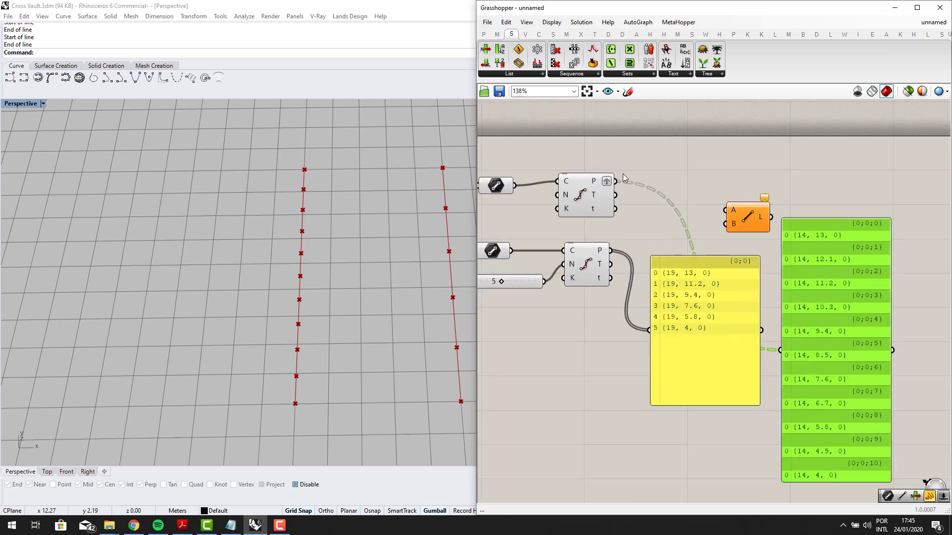
drag(618, 182, 611, 251)
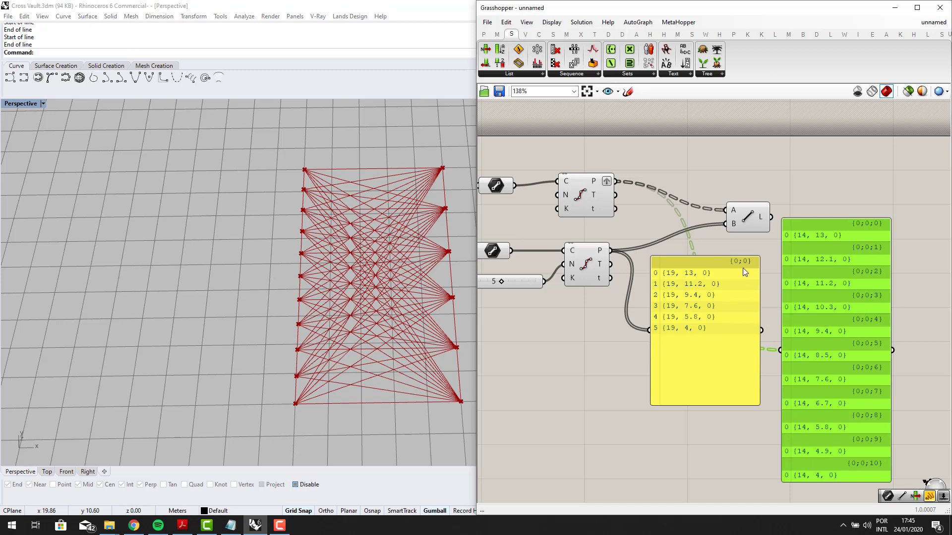
scroll(822, 303, down, 3)
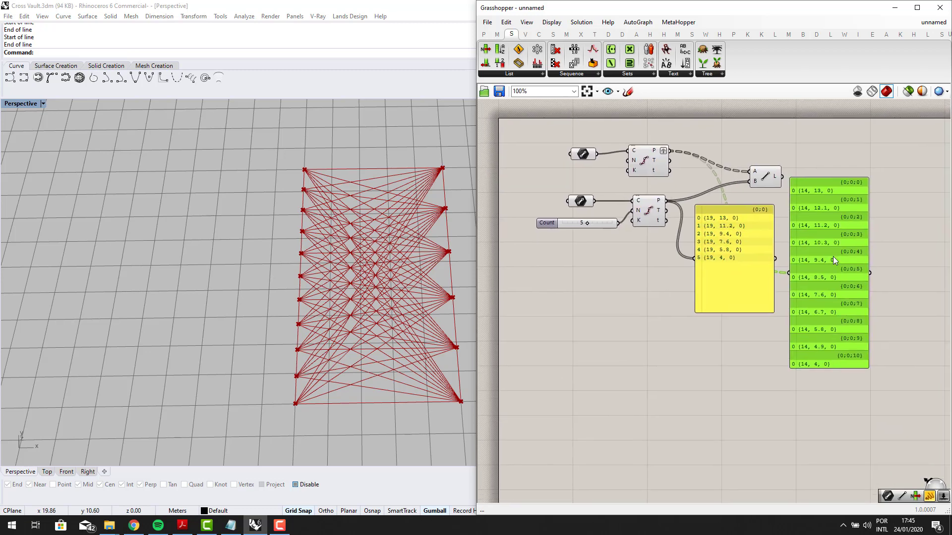
scroll(804, 257, up, 2)
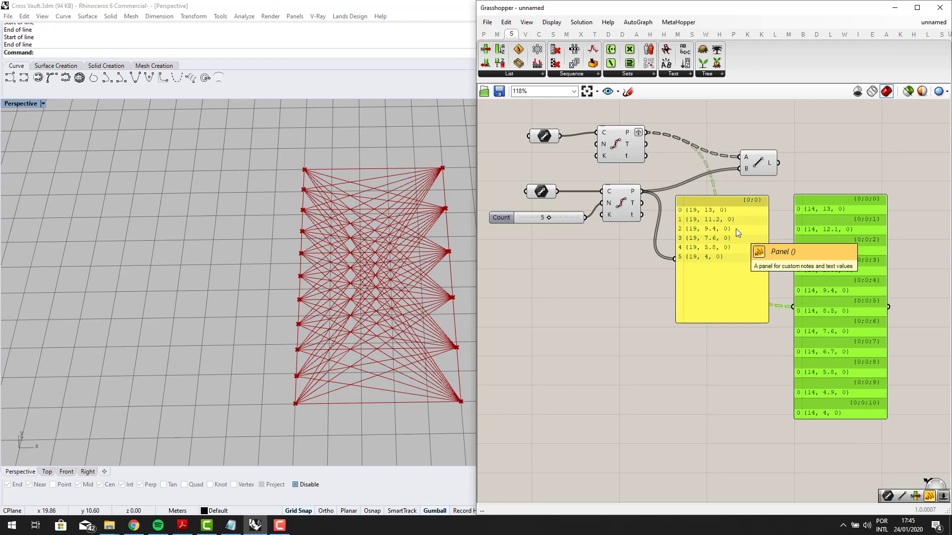
scroll(796, 228, up, 2)
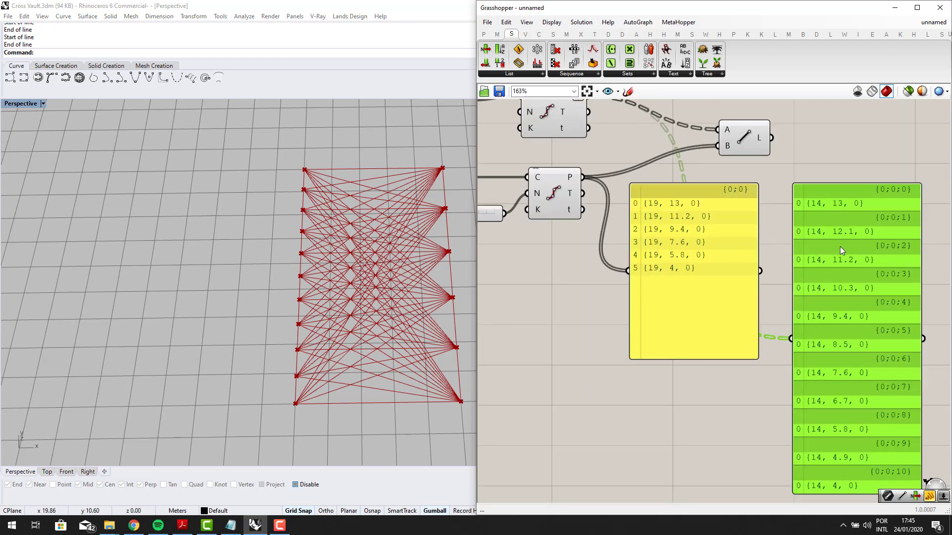
right_drag(831, 244, 744, 166)
right_drag(670, 130, 685, 170)
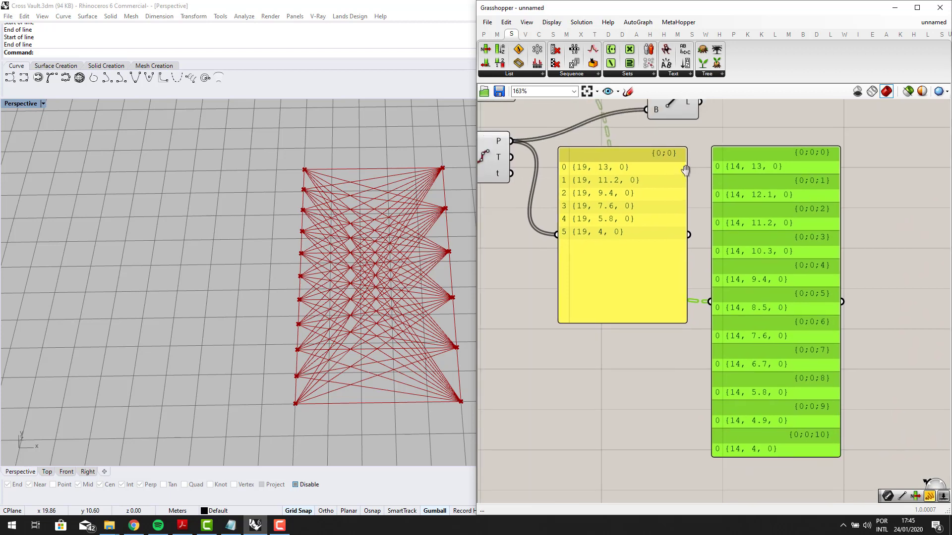
right_drag(555, 146, 661, 203)
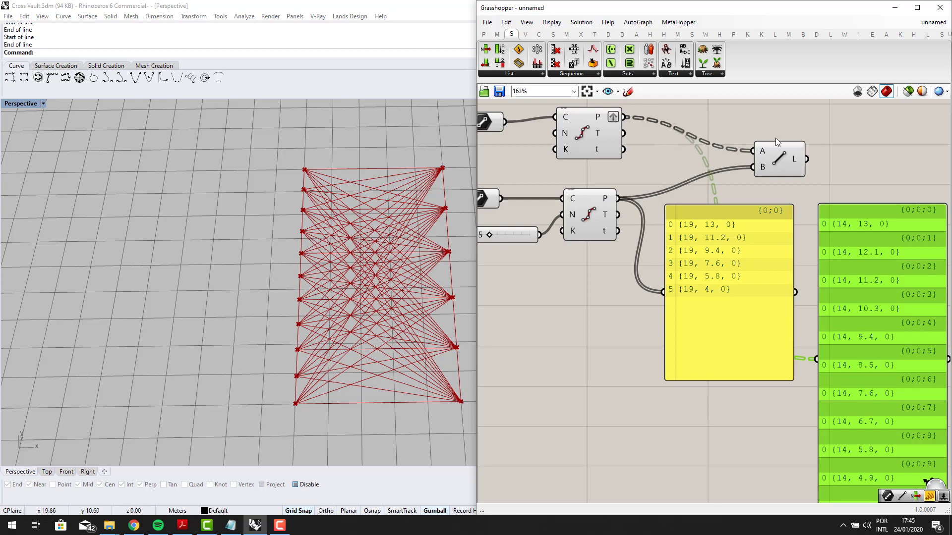
click(779, 153)
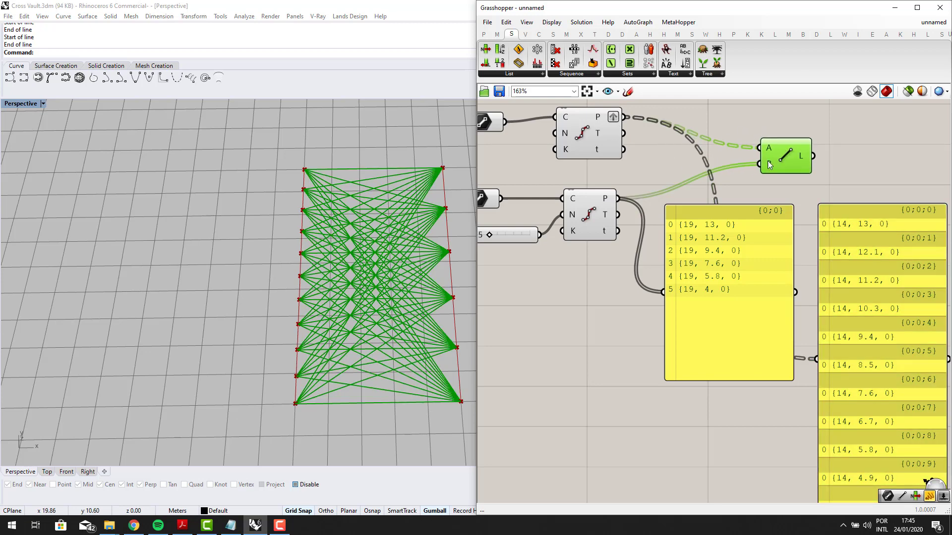
Step: Compare the single list of lower points with the grafted branches of upper points in the two panels
scroll(724, 157, down, 1)
right_drag(668, 109, 691, 136)
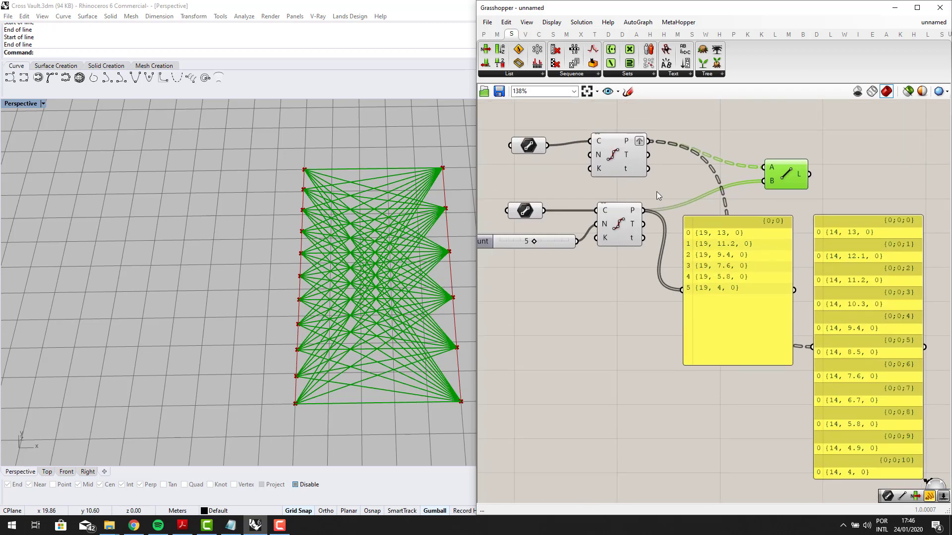
right_drag(790, 214, 766, 180)
scroll(720, 216, down, 1)
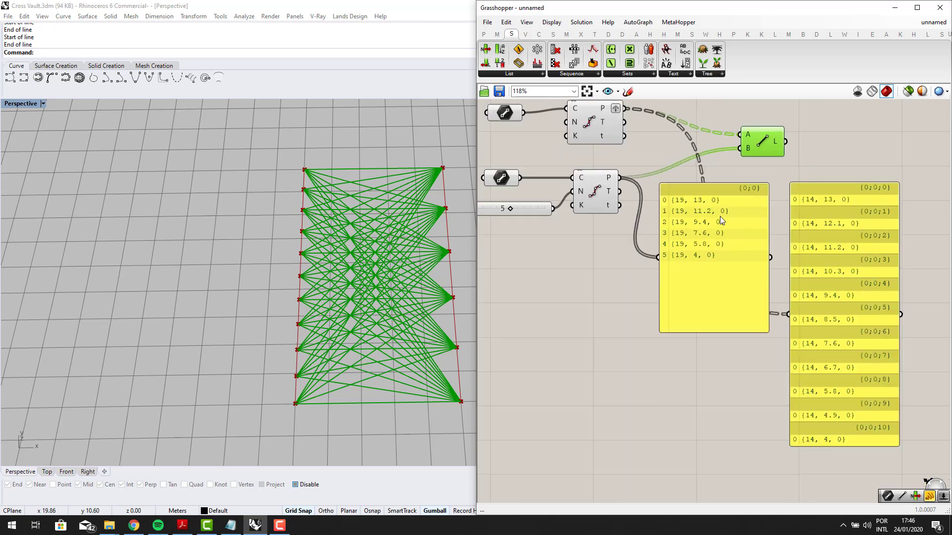
right_drag(824, 250, 822, 226)
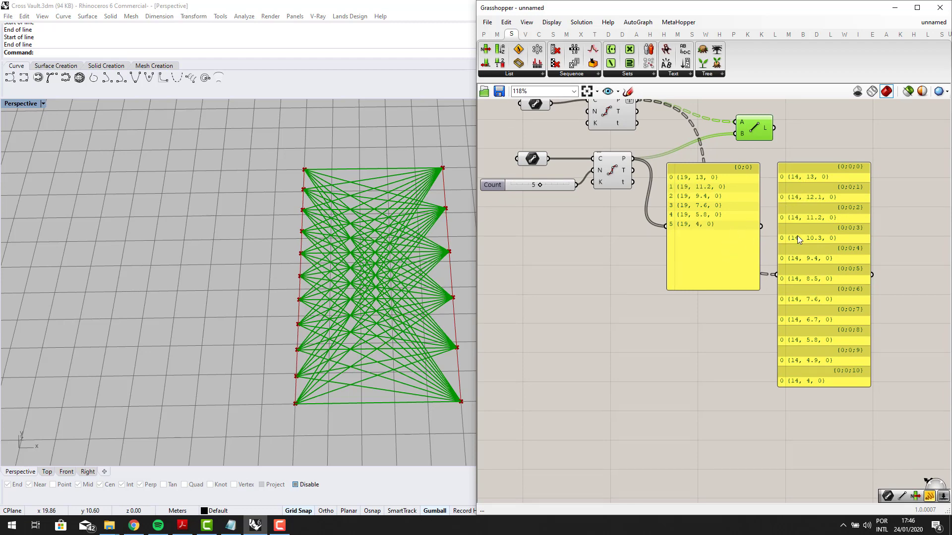
scroll(798, 236, up, 1)
scroll(810, 230, up, 1)
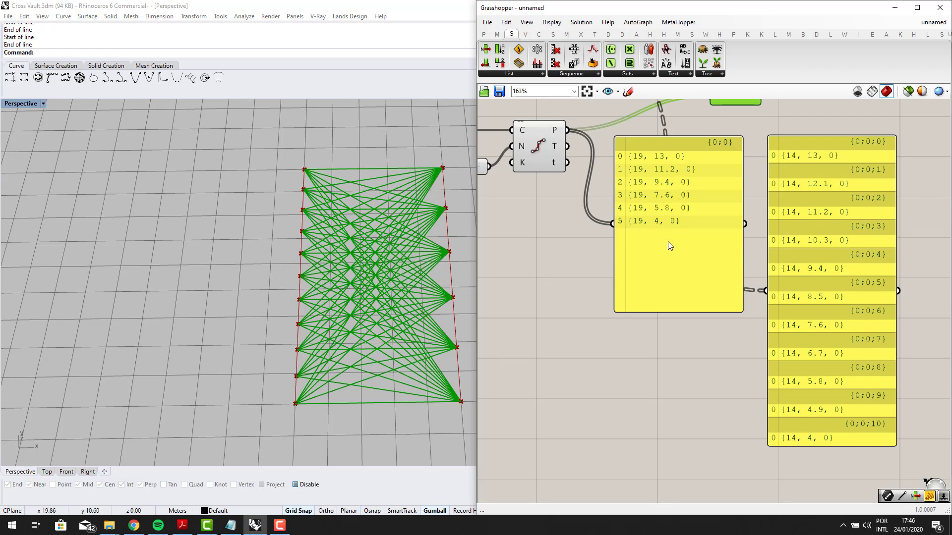
scroll(668, 242, down, 2)
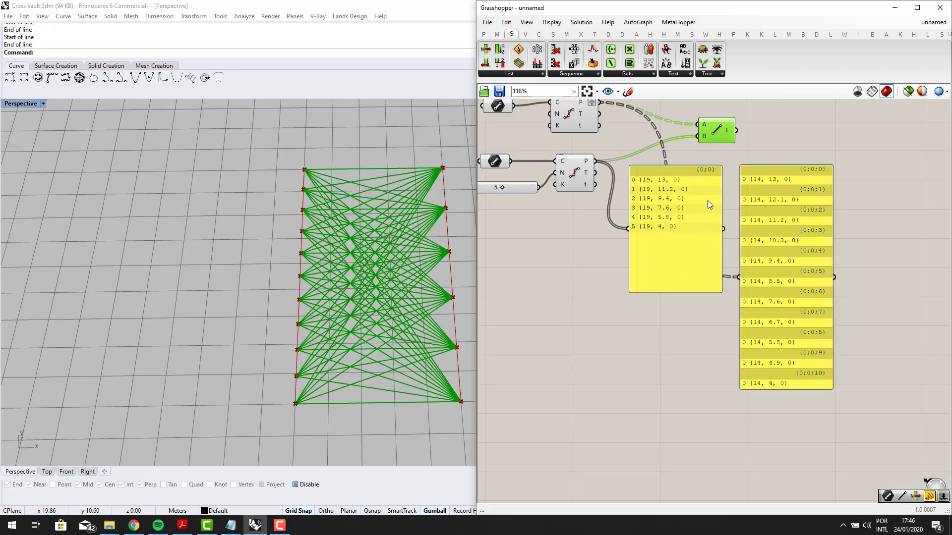
Step: Move the lower-points panel up beside the upper Divide Curve and rewire it to that component's grafted P output
right_drag(656, 192, 655, 230)
drag(690, 263, 733, 195)
scroll(692, 179, up, 2)
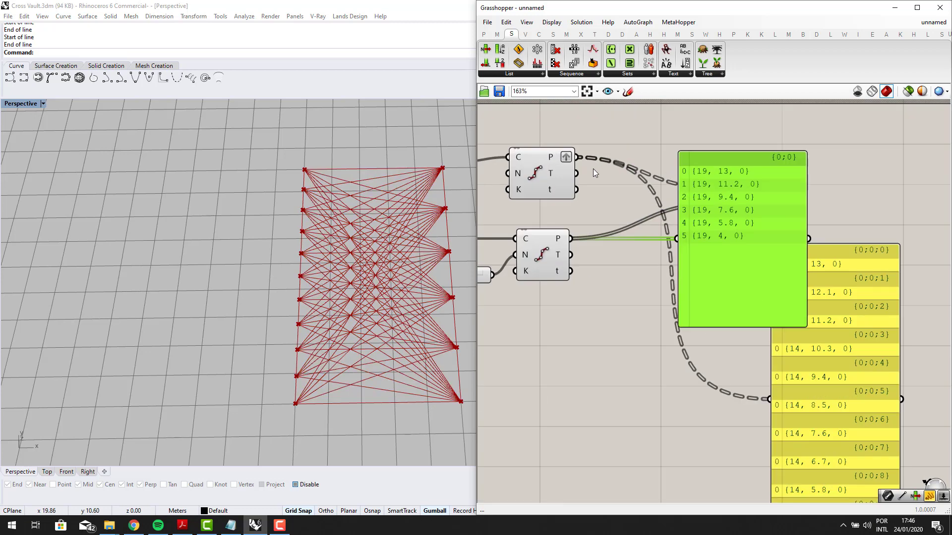
drag(577, 157, 736, 171)
right_drag(756, 163, 765, 242)
drag(770, 230, 752, 213)
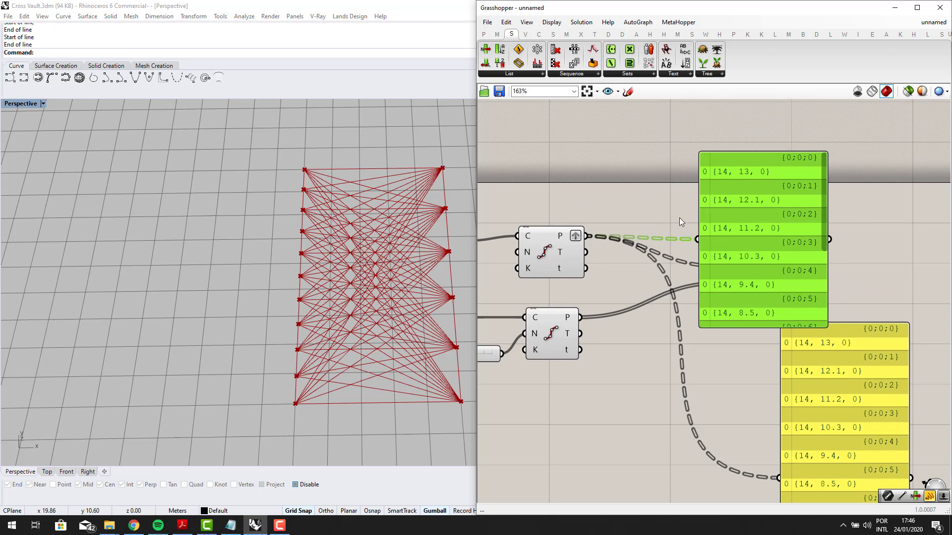
drag(743, 205, 689, 189)
Step: Add a Point parameter, connect the upper Divide Curve's grafted P output to it, and move the upper panel away to make room
scroll(785, 162, up, 2)
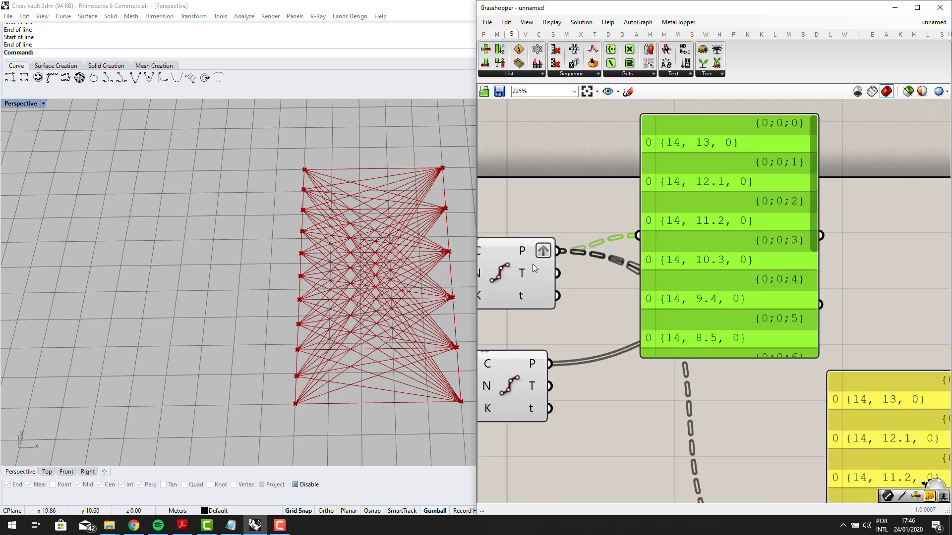
click(590, 199)
double_click(590, 200)
text(point)
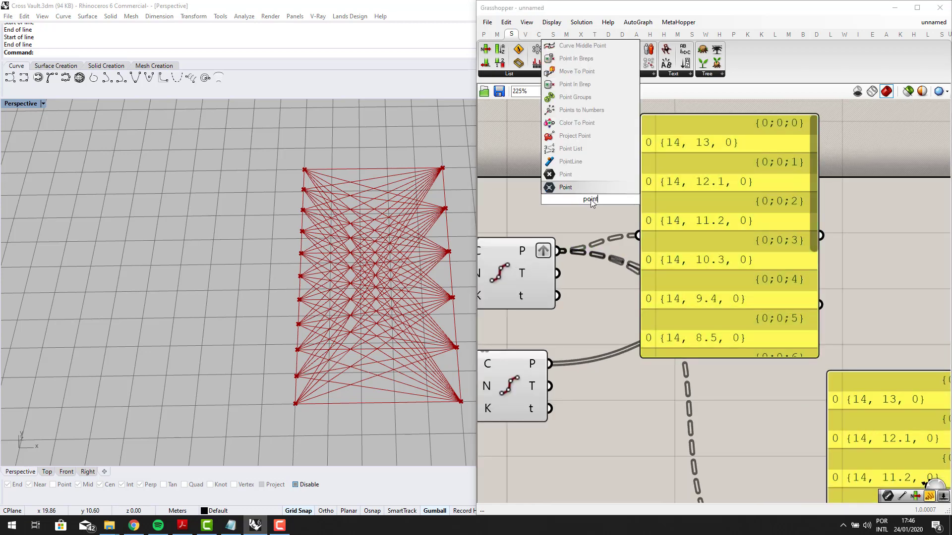
click(593, 183)
scroll(556, 280, down, 2)
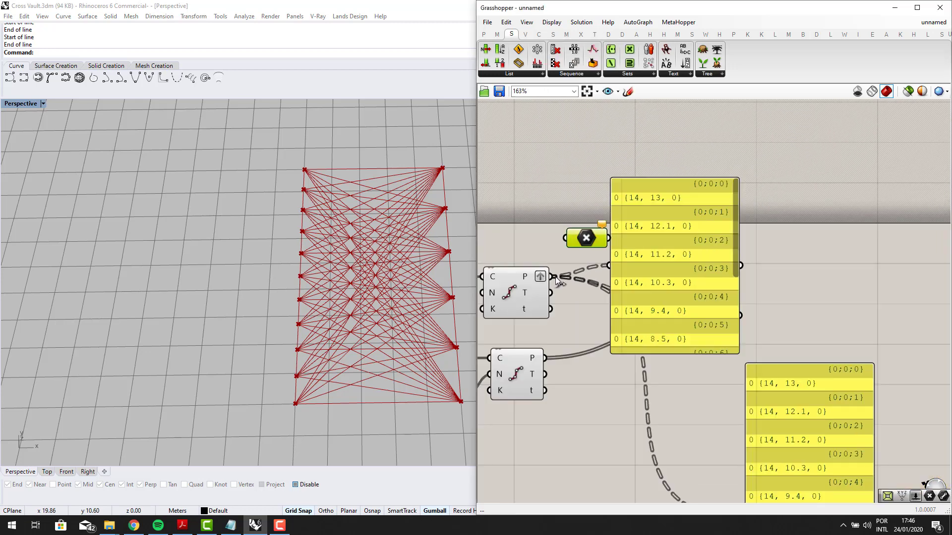
drag(552, 277, 566, 238)
click(707, 253)
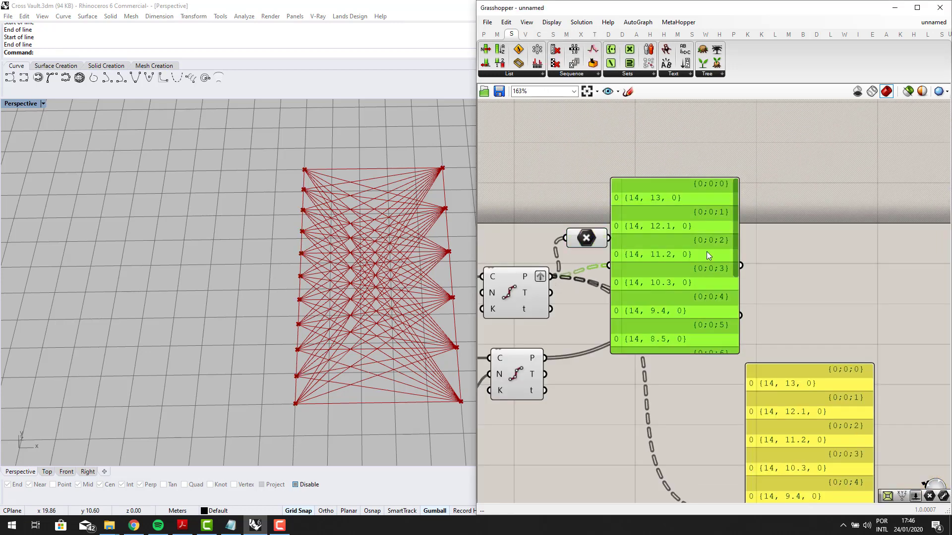
drag(706, 254, 770, 246)
scroll(594, 239, up, 1)
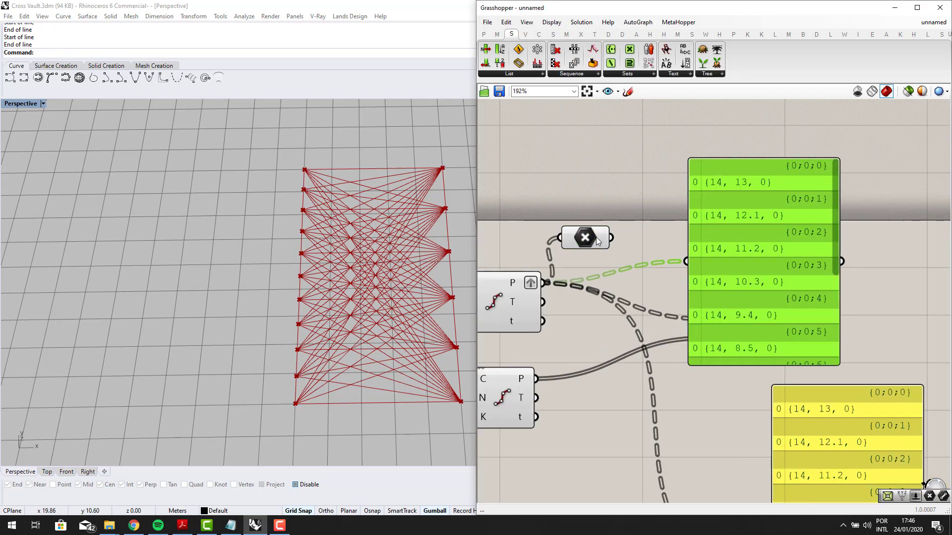
Step: Shift the lower panel aside and rewire it to the lower Divide Curve's P output
scroll(739, 301, down, 2)
right_drag(812, 437, 778, 341)
drag(778, 341, 803, 324)
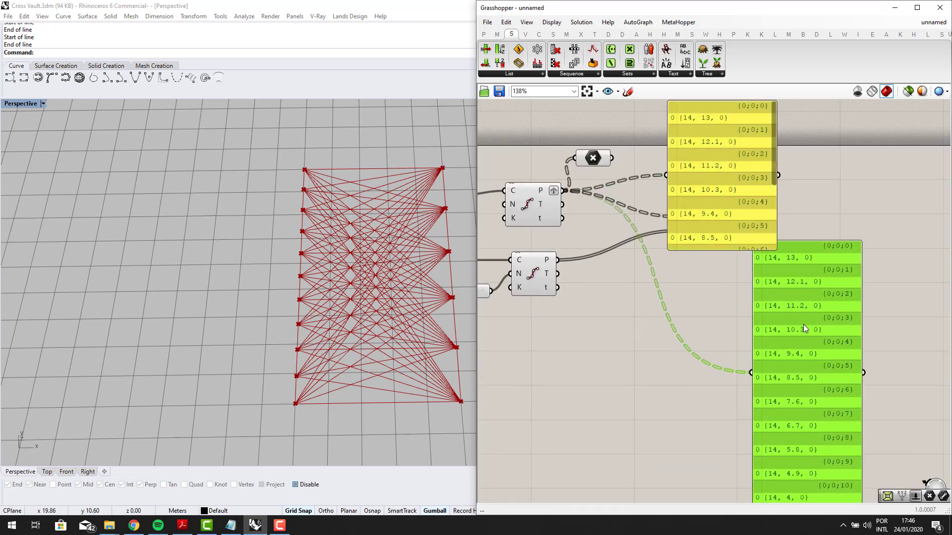
scroll(782, 317, down, 2)
scroll(652, 272, up, 1)
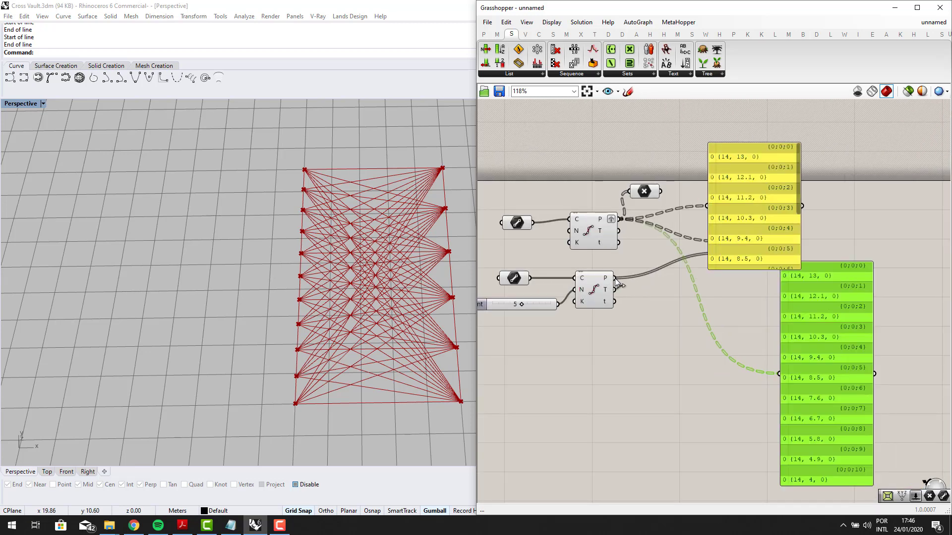
drag(616, 282, 786, 376)
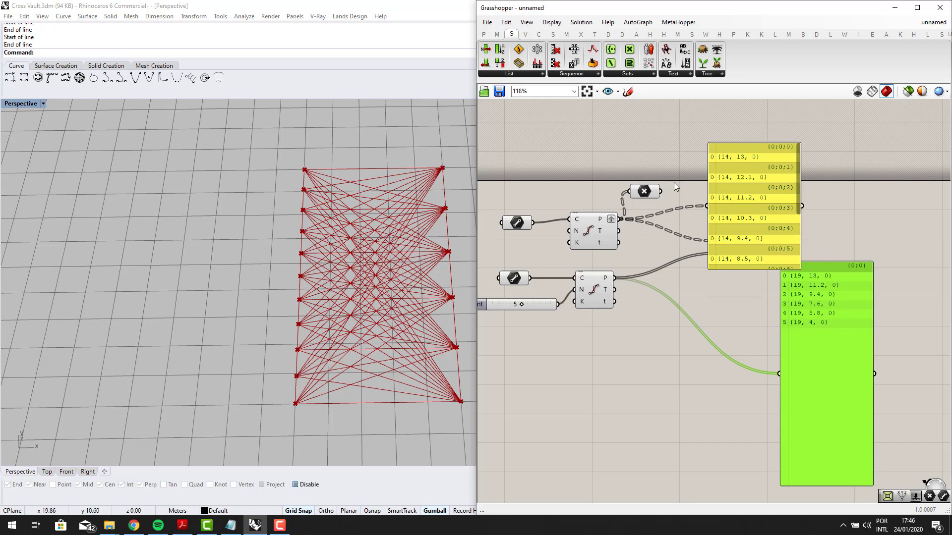
Step: Flatten the Point parameter fed by the upper Divide Curve and connect its output to the upper panel, replacing the grafted wire
scroll(673, 183, up, 2)
right_click(644, 192)
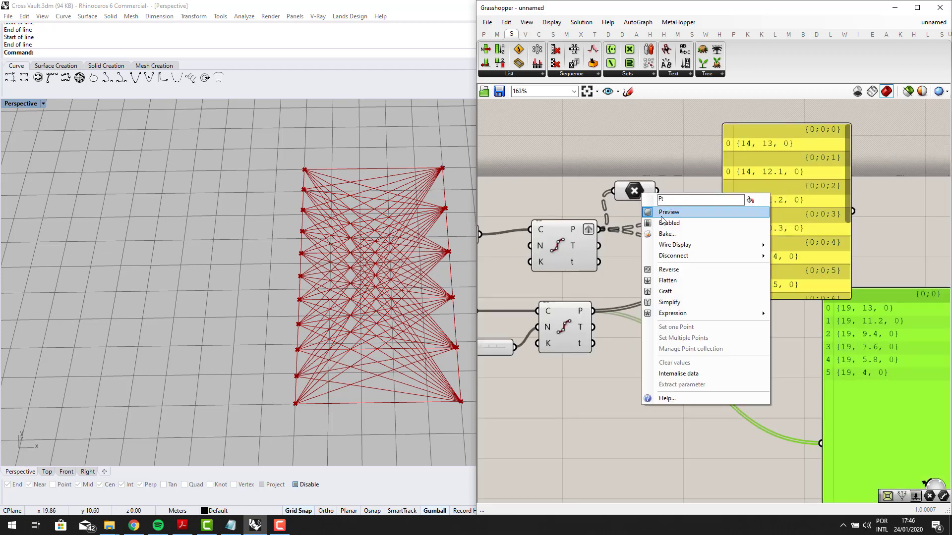
click(660, 281)
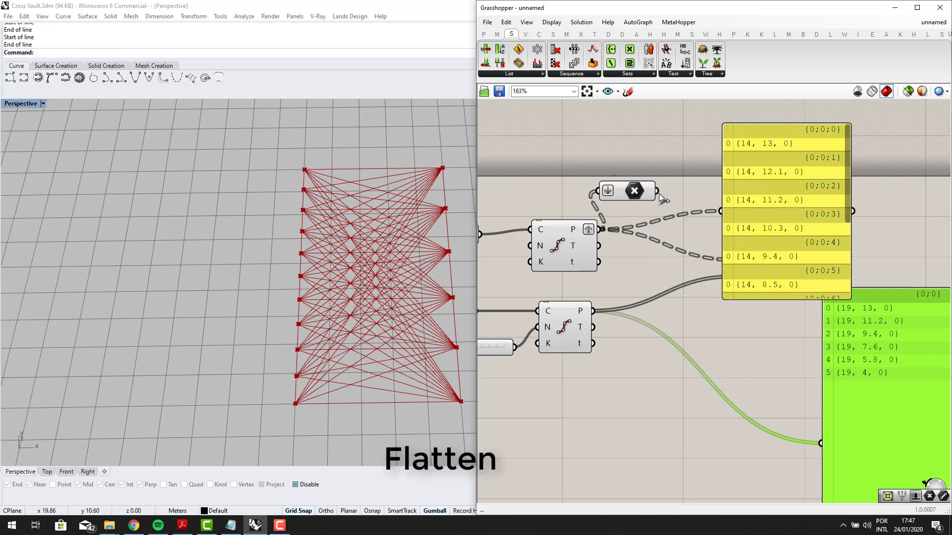
drag(657, 192, 722, 211)
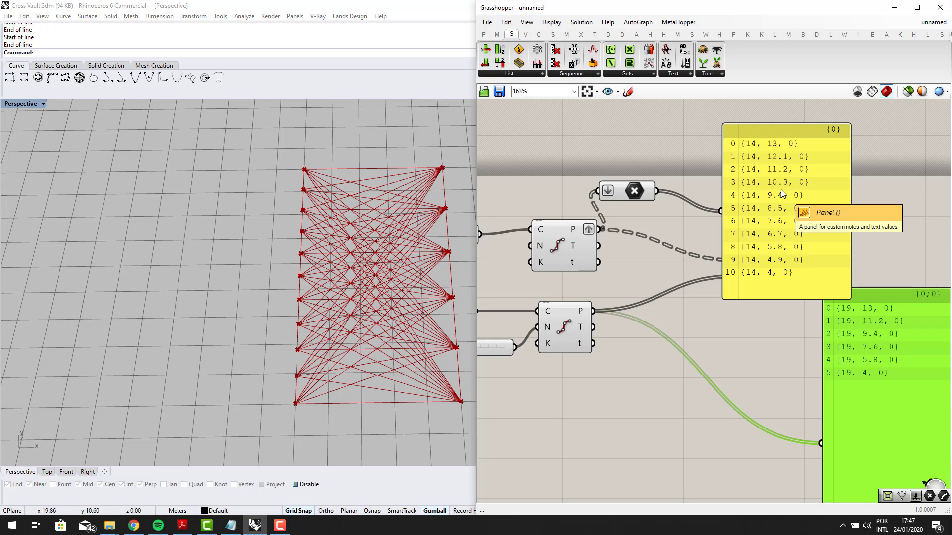
Step: Move the flattened-points panel off the Line component and place it beside the panel listing the lower Divide Curve's points
scroll(663, 210, down, 3)
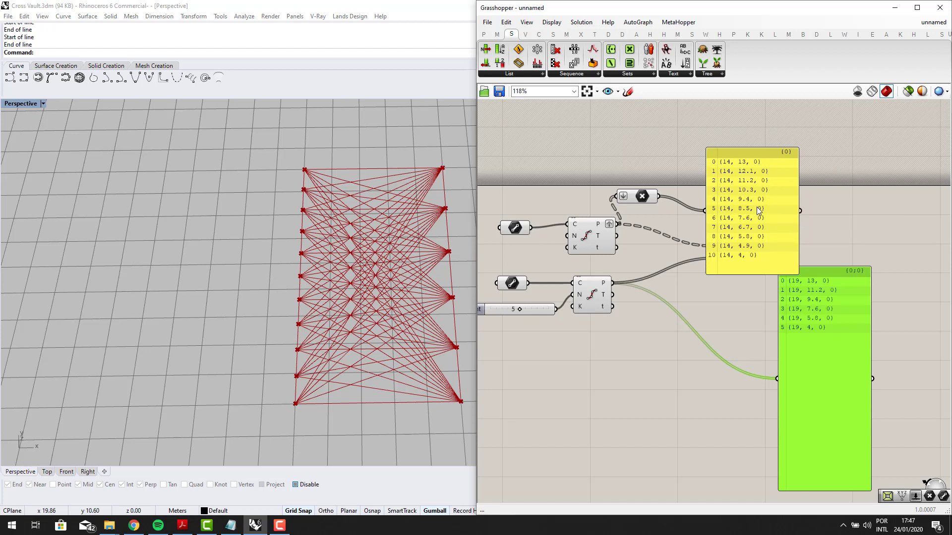
right_drag(716, 267, 727, 241)
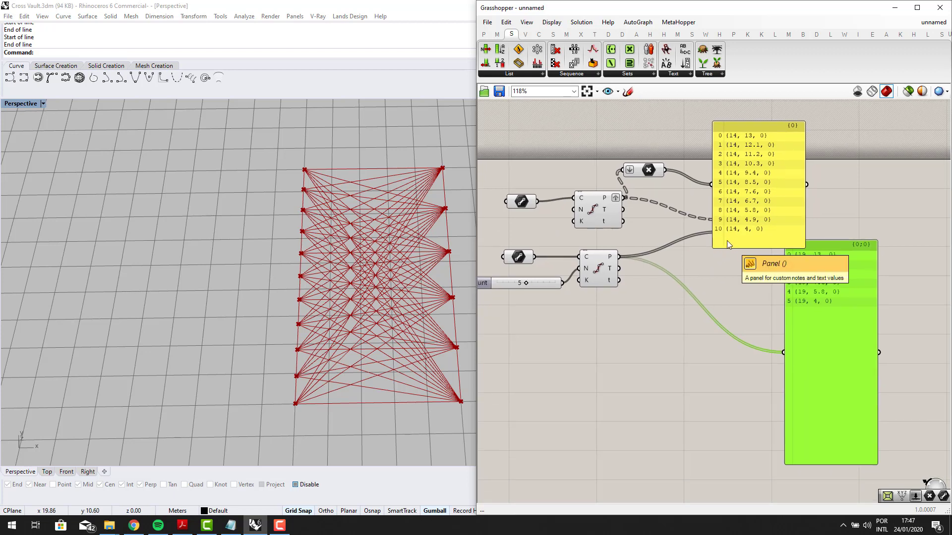
scroll(686, 204, up, 1)
drag(743, 206, 779, 181)
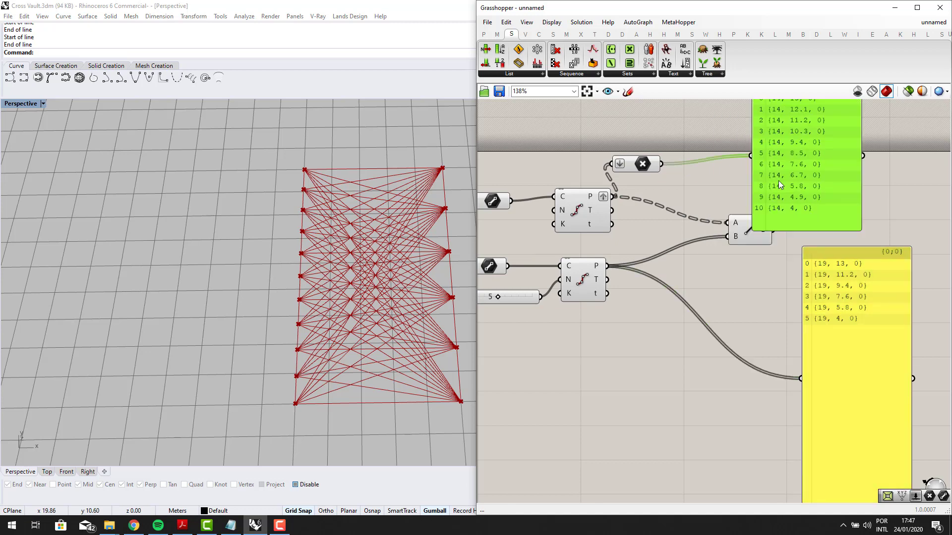
drag(763, 219, 773, 208)
scroll(726, 243, up, 2)
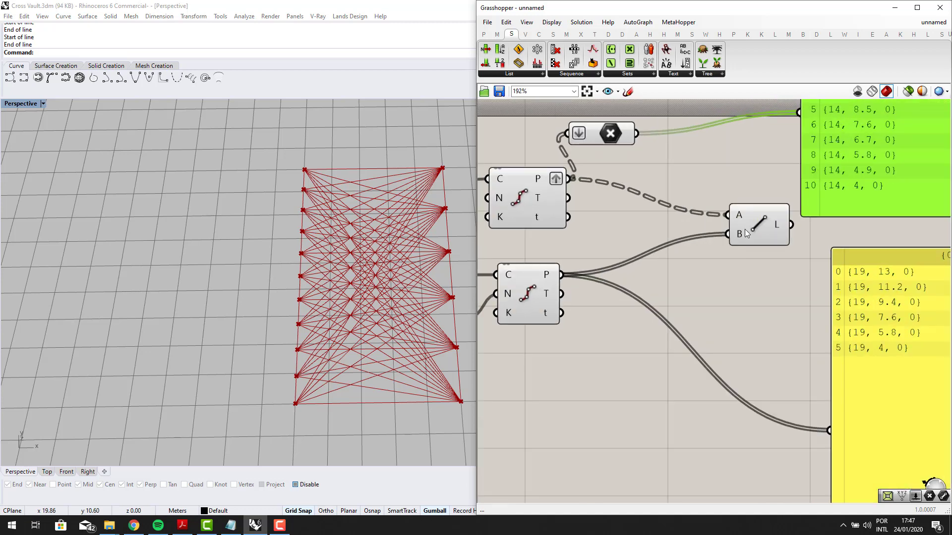
scroll(745, 229, down, 1)
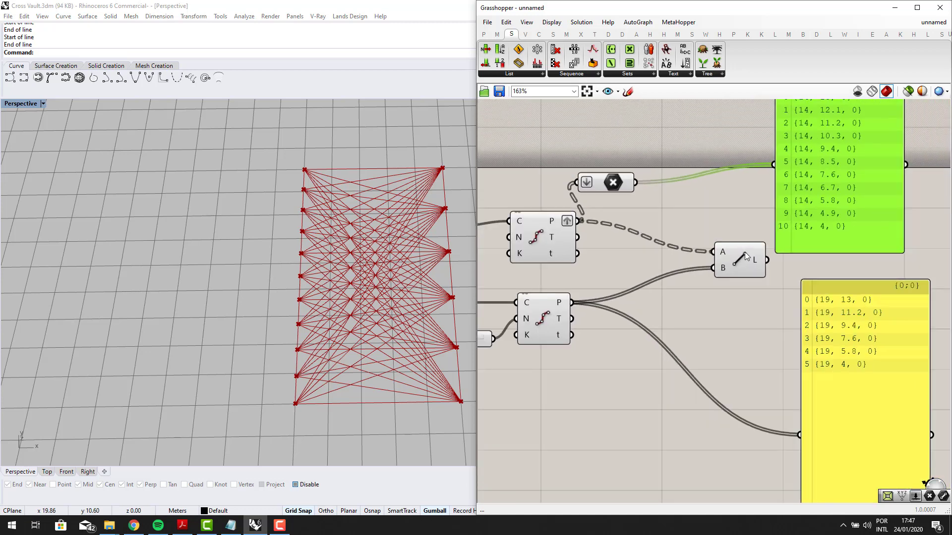
scroll(764, 229, down, 2)
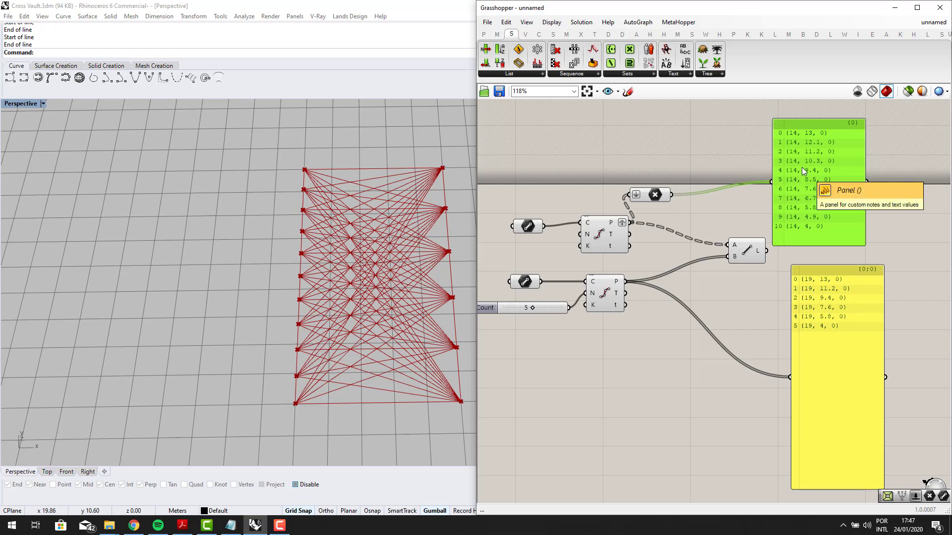
scroll(698, 179, down, 1)
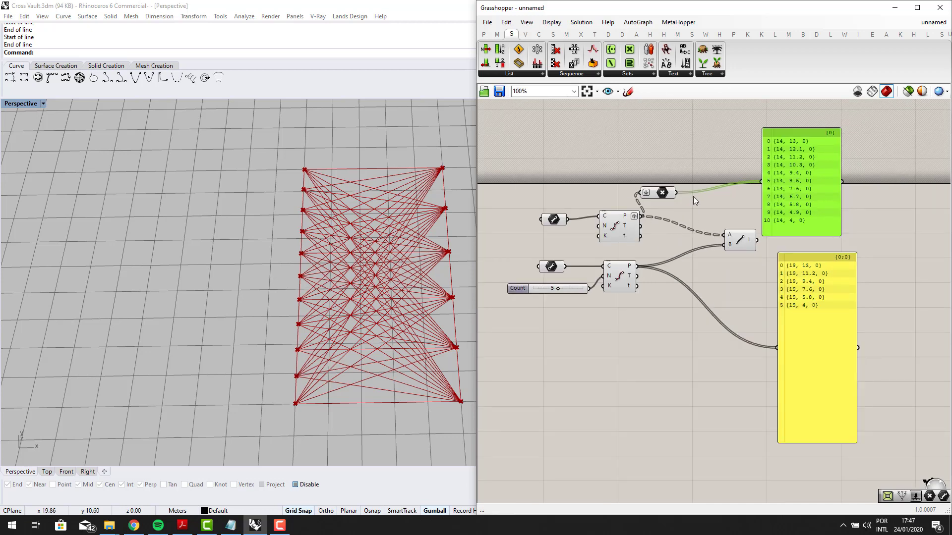
scroll(714, 234, up, 2)
scroll(715, 234, down, 2)
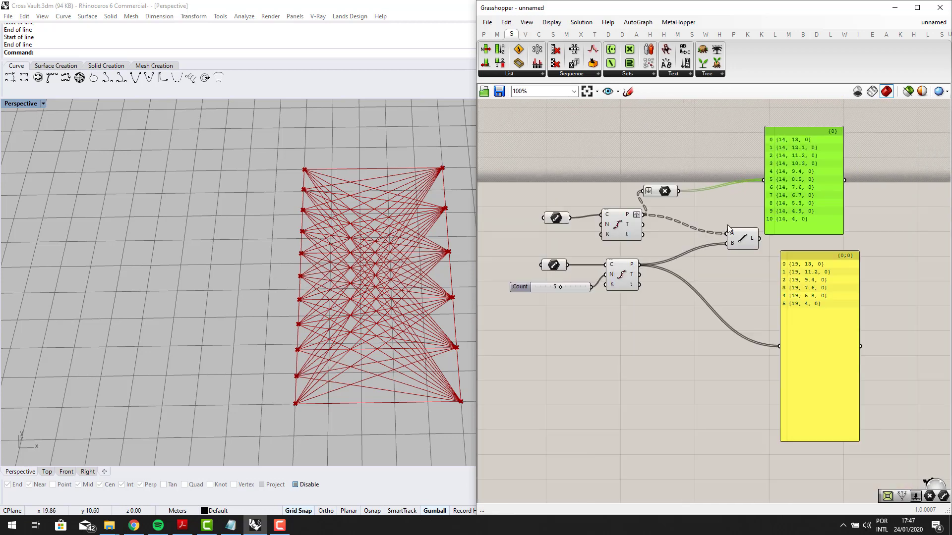
drag(788, 168, 725, 288)
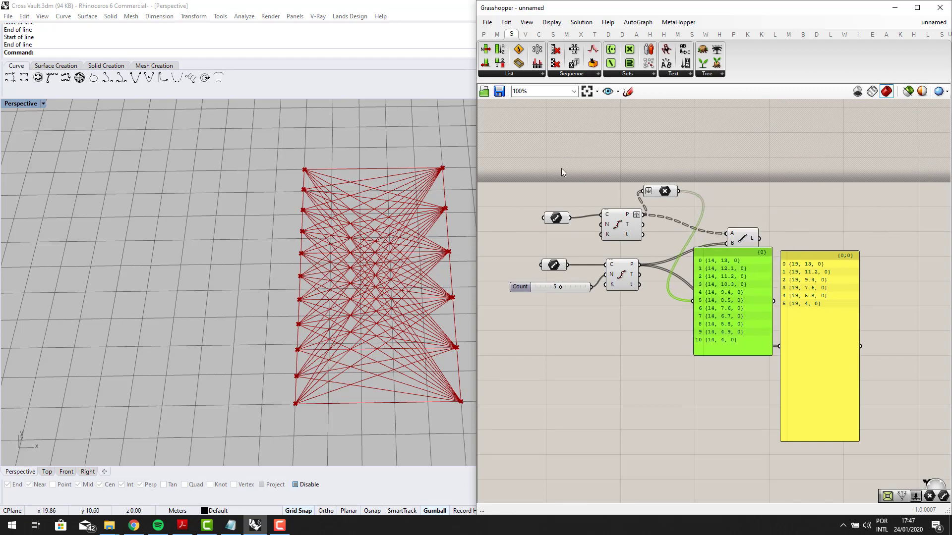
Step: Examine the grafted and ungrafted wires feeding the Line component's A and B inputs alongside the two point panels
scroll(749, 269, up, 4)
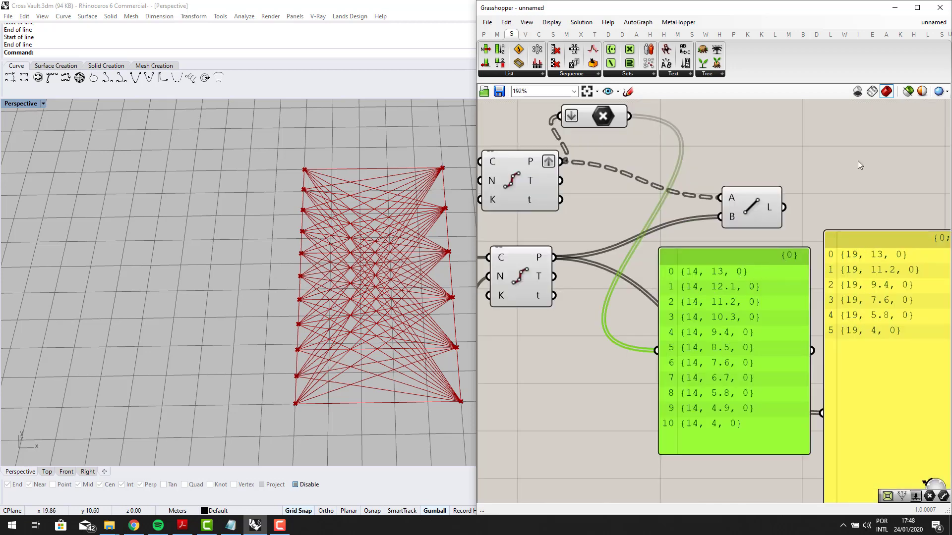
scroll(876, 136, down, 2)
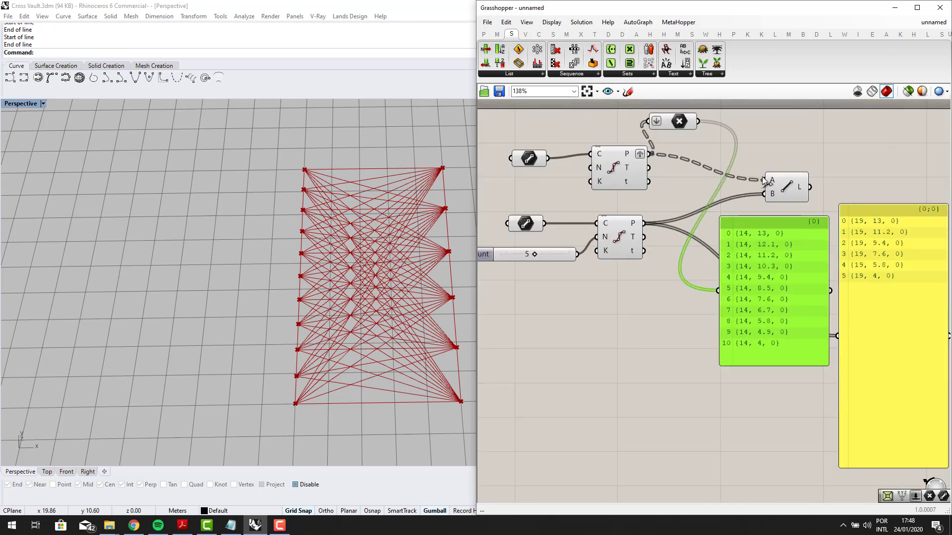
scroll(763, 181, up, 2)
scroll(799, 156, down, 1)
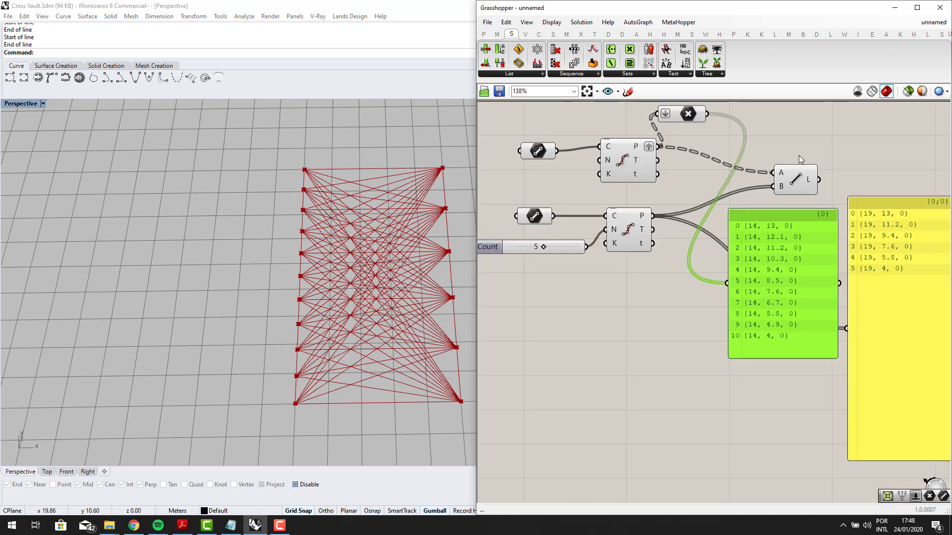
scroll(800, 157, down, 2)
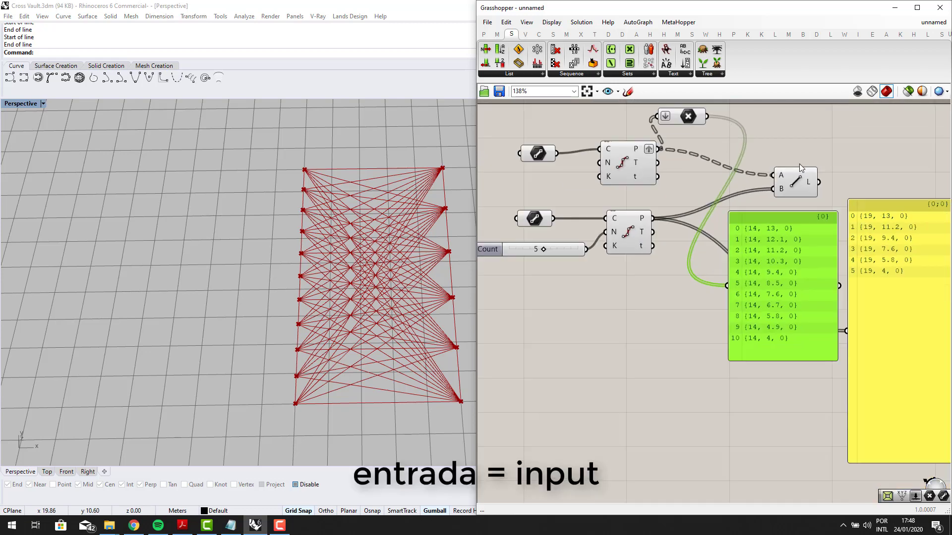
scroll(800, 164, down, 1)
right_drag(799, 164, 795, 193)
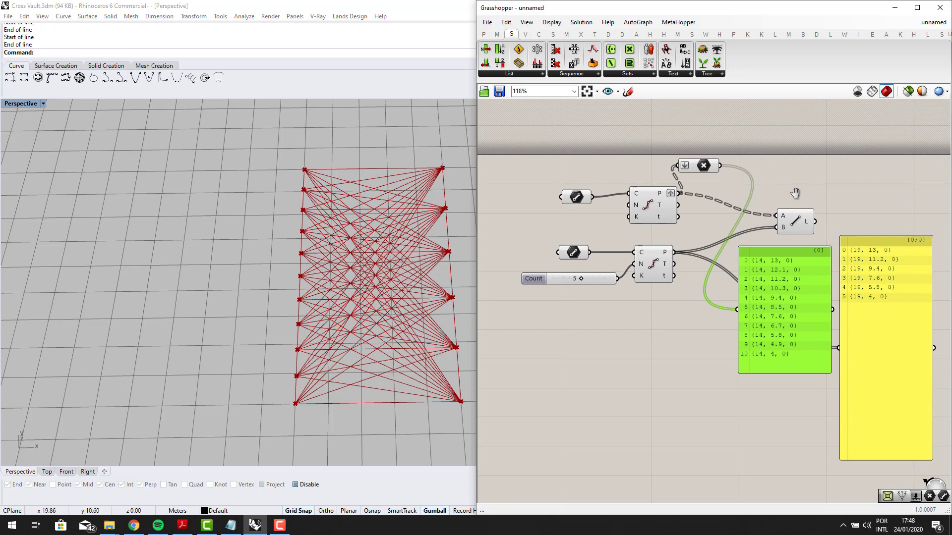
right_drag(796, 281, 739, 258)
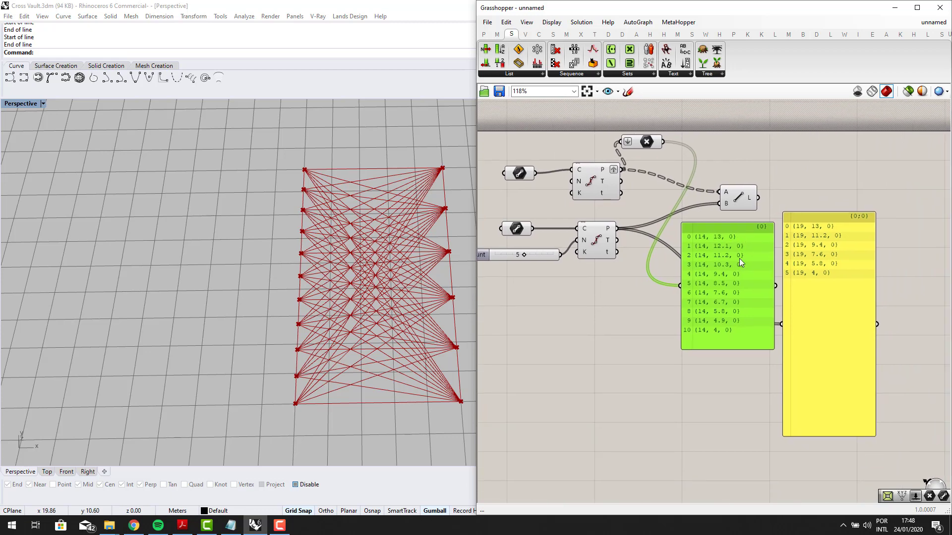